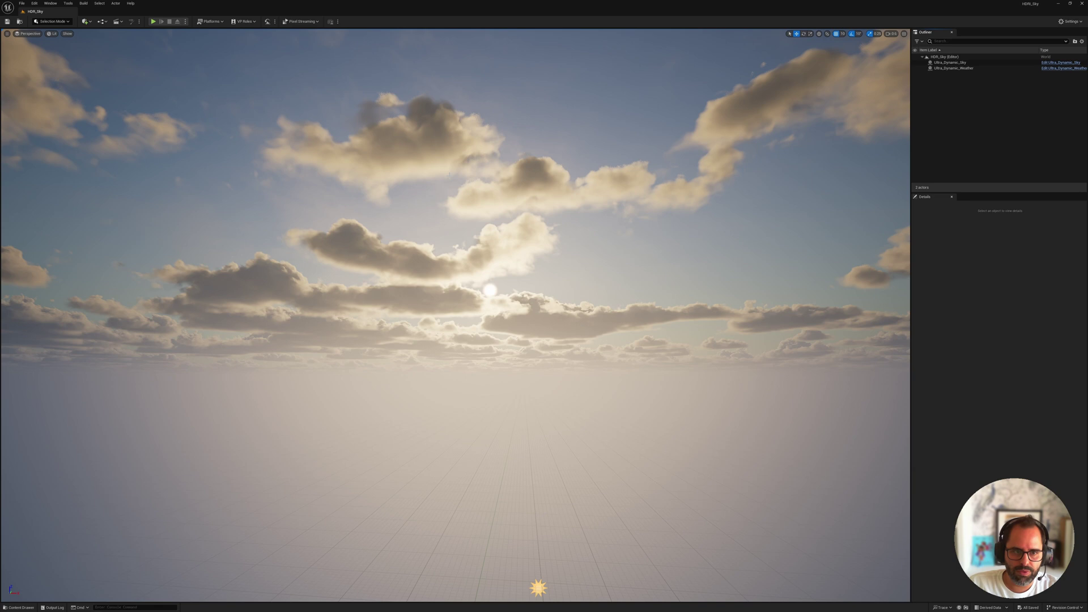
left_click(20, 607)
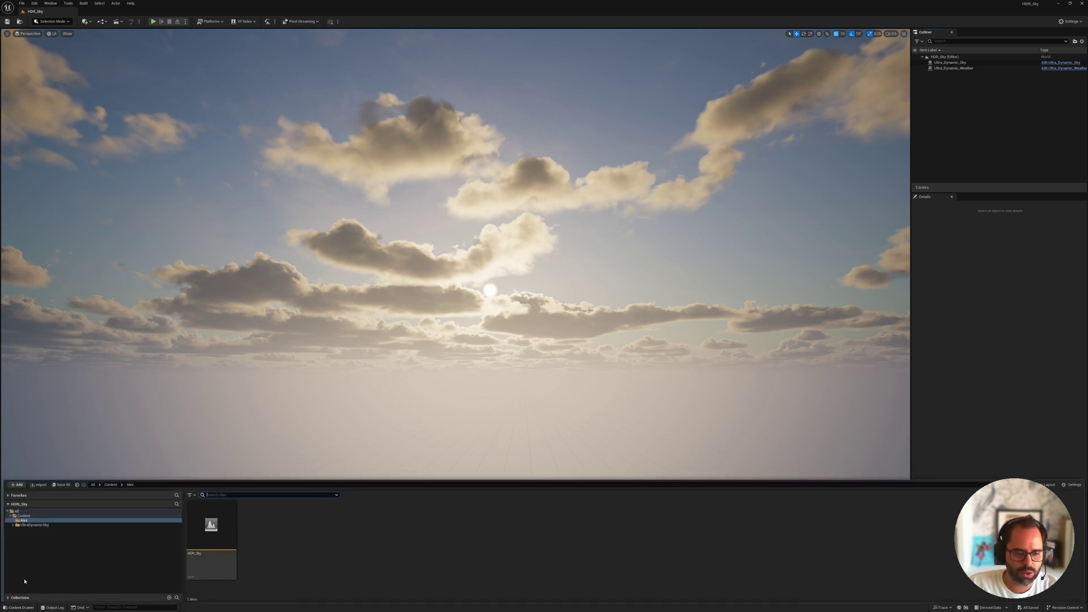
left_click(219, 527)
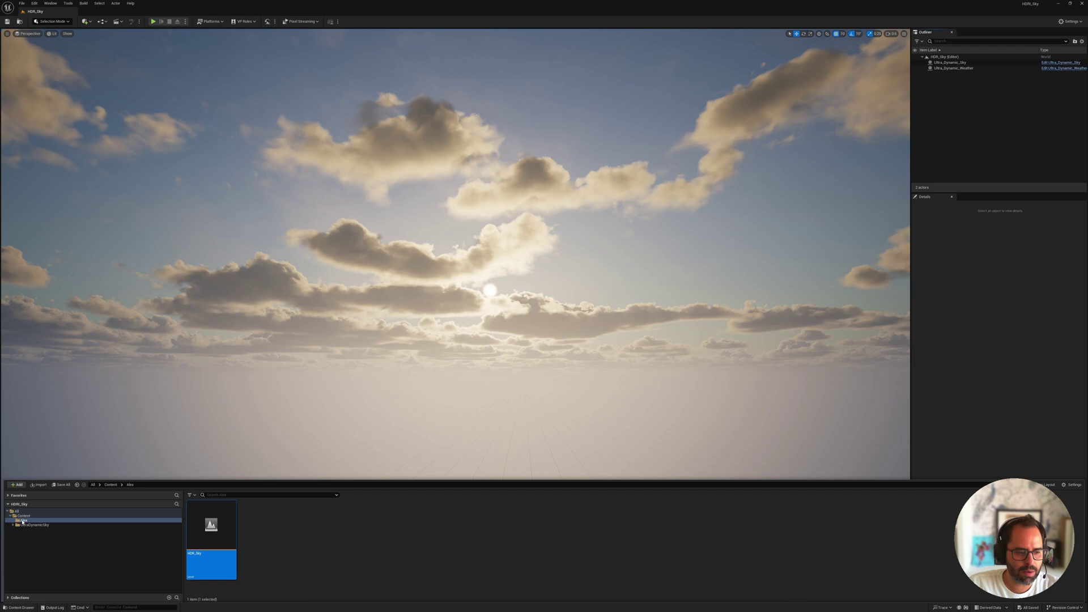
left_click(294, 544)
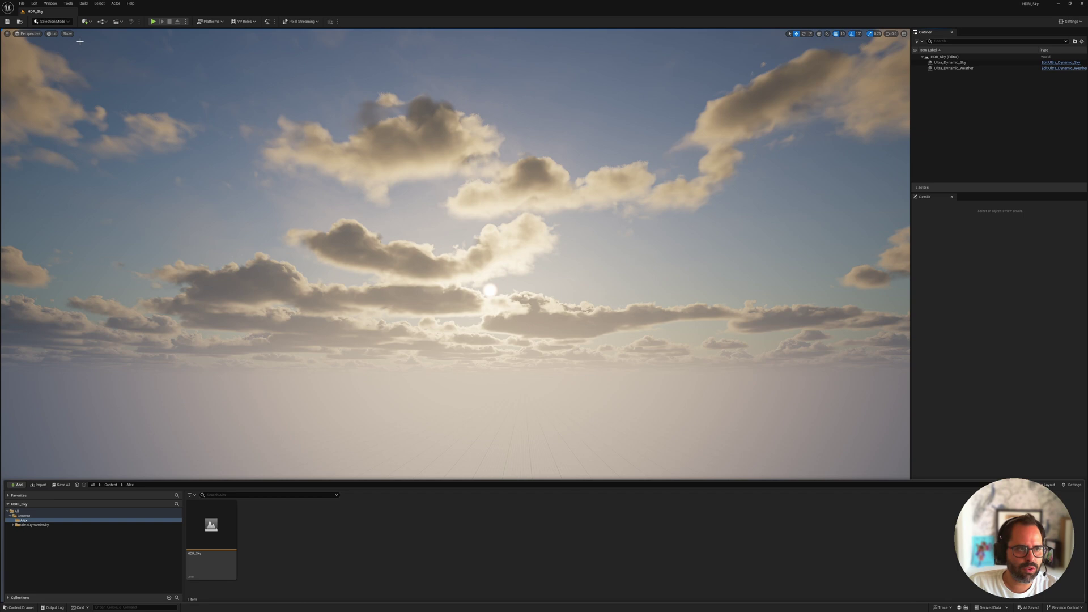
Add a Scene Capture Cube actor to the sky level
left_click(86, 21)
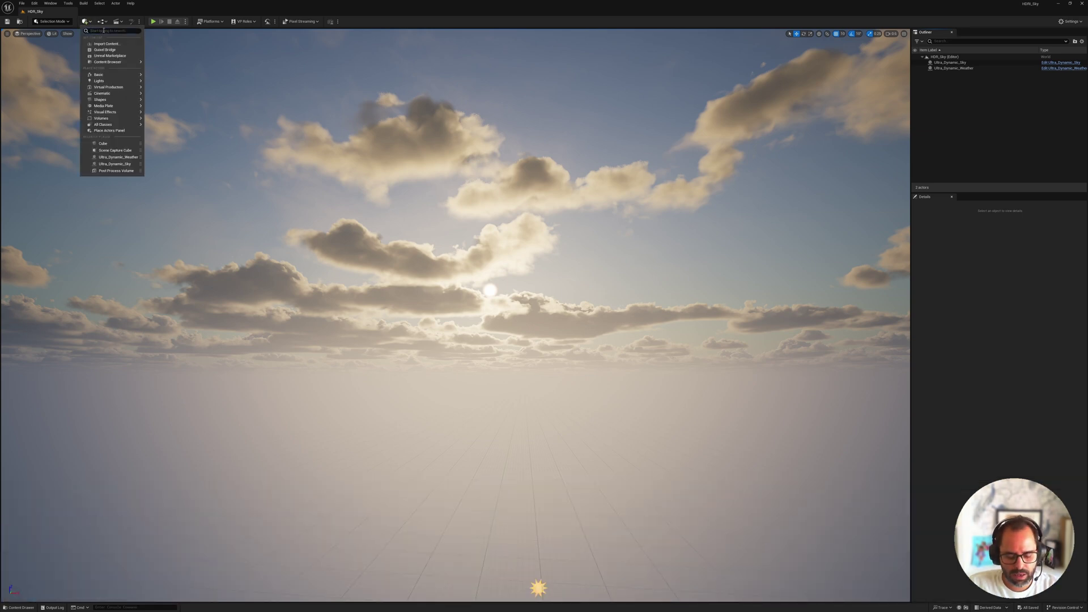
type("sk")
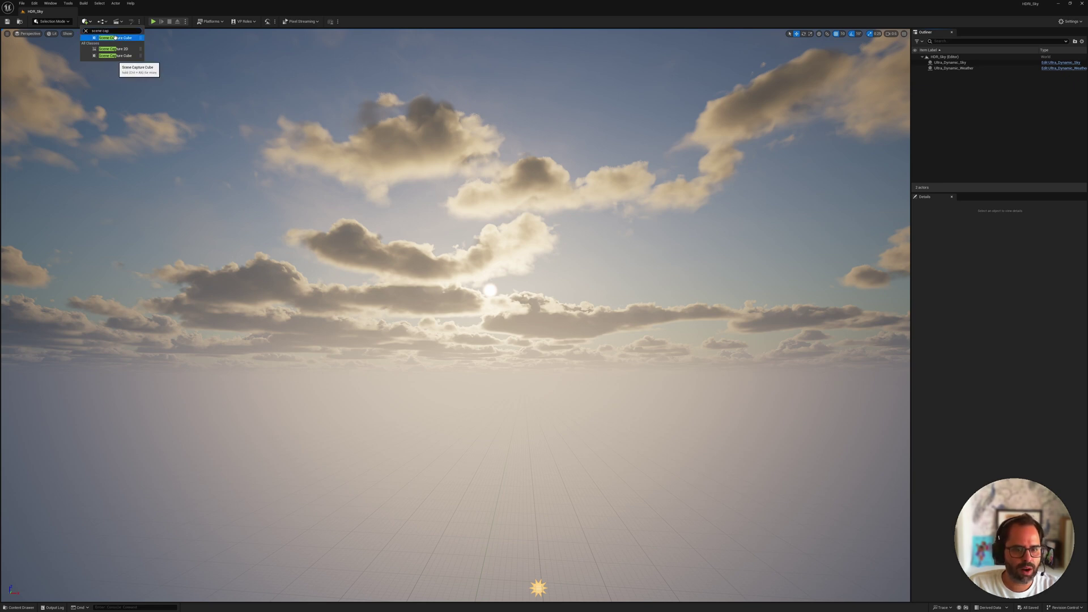
left_click(115, 38)
key("w")
right_click_drag(455, 315, 510, 378)
key("s")
key("d")
key("s")
key("a")
key("s")
right_click_drag(567, 295, 396, 301)
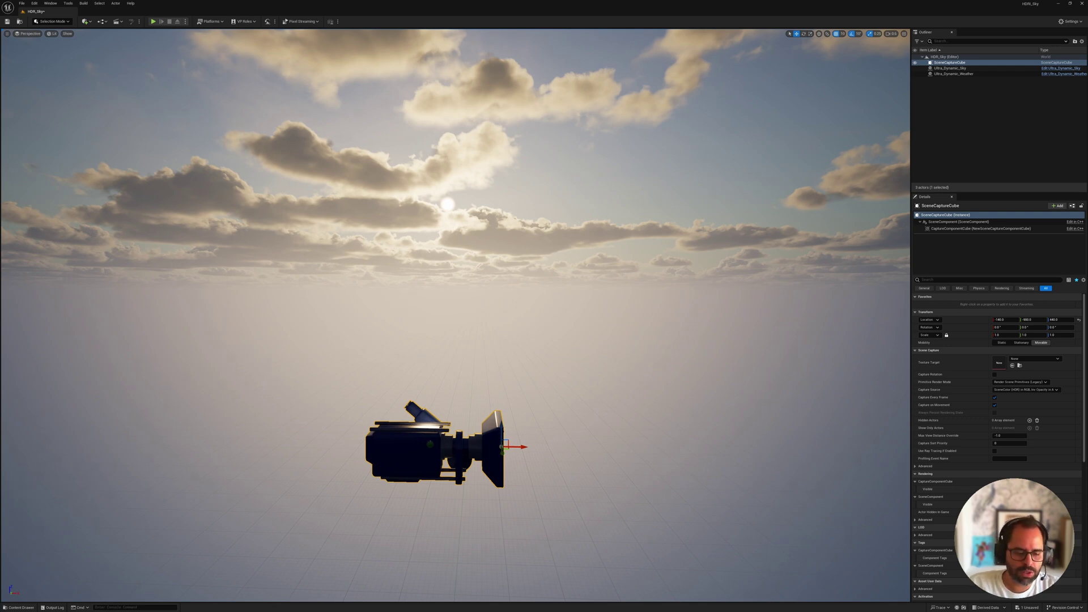
key("d")
right_click_drag(556, 314, 446, 391)
key("a")
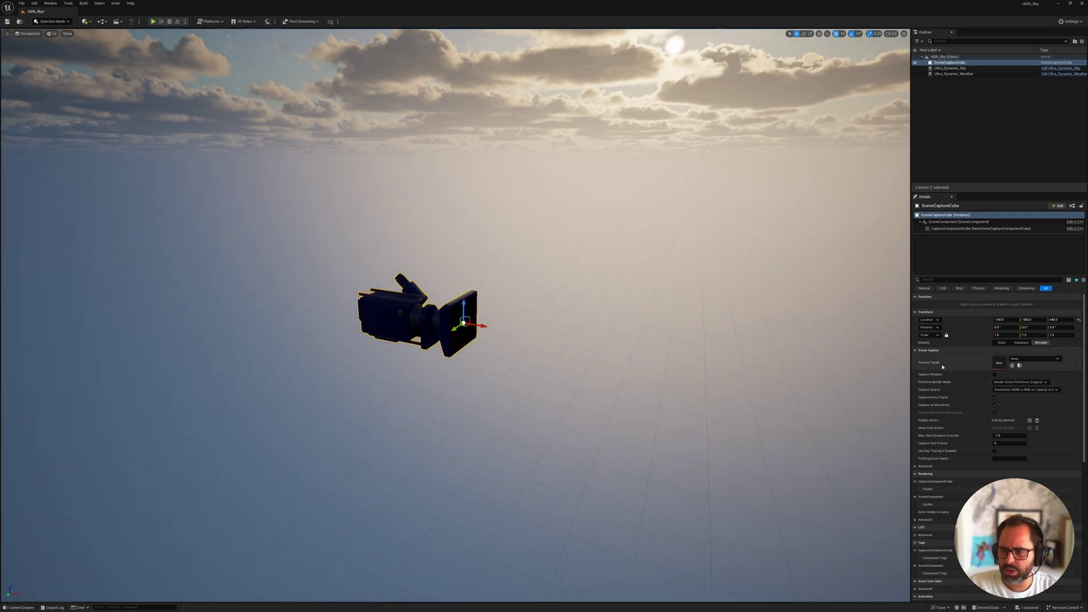
Create a Cube Render Target as the capture actor's Texture Target and save it as NewTextureRenderTargetCube in the project's content folder
left_click(1033, 360)
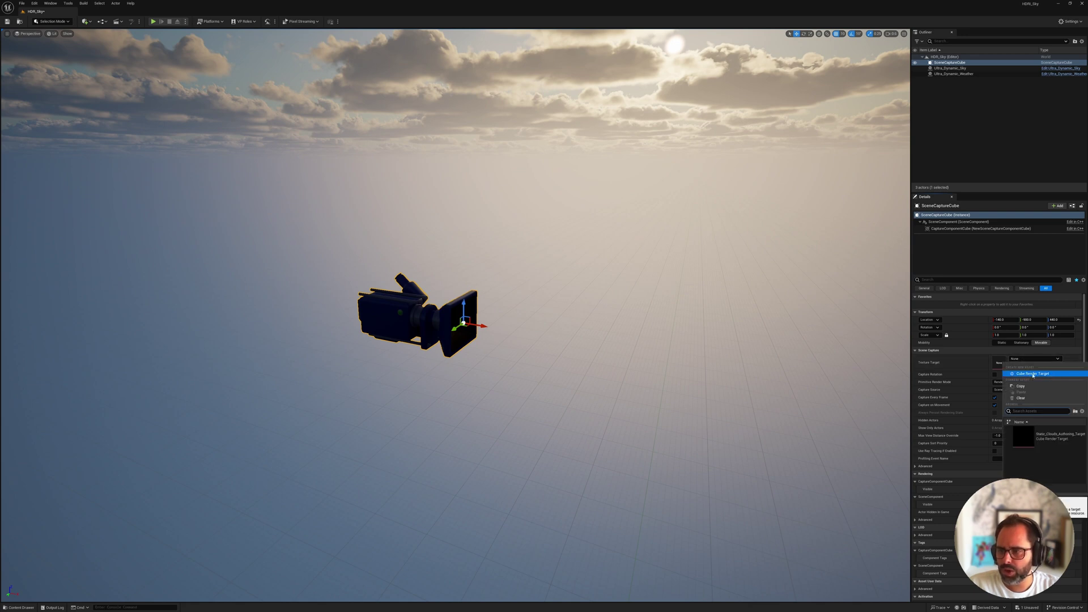
left_click(1033, 374)
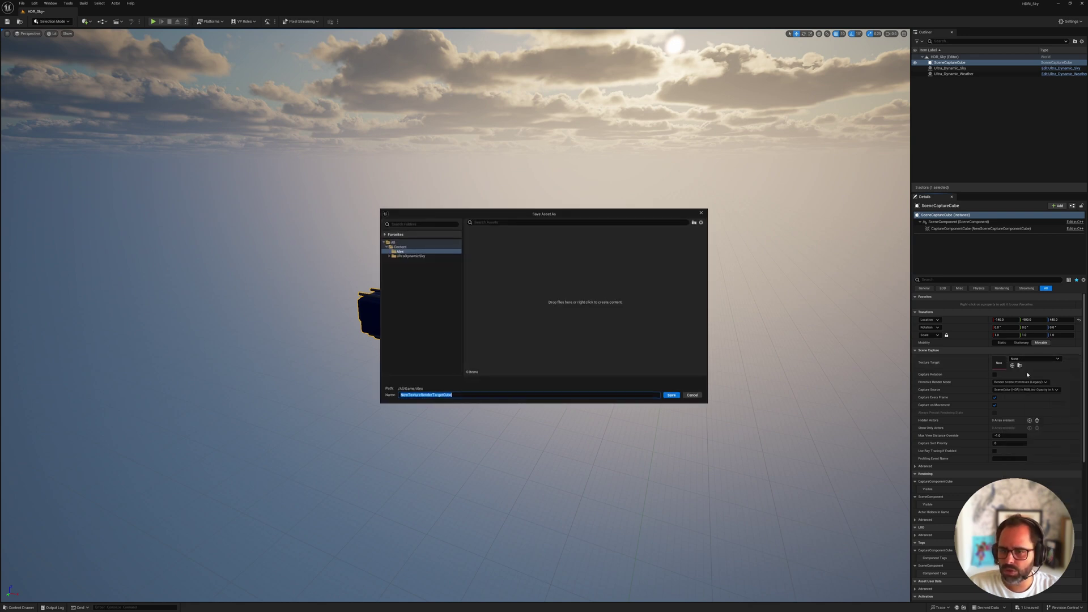
left_click(419, 252)
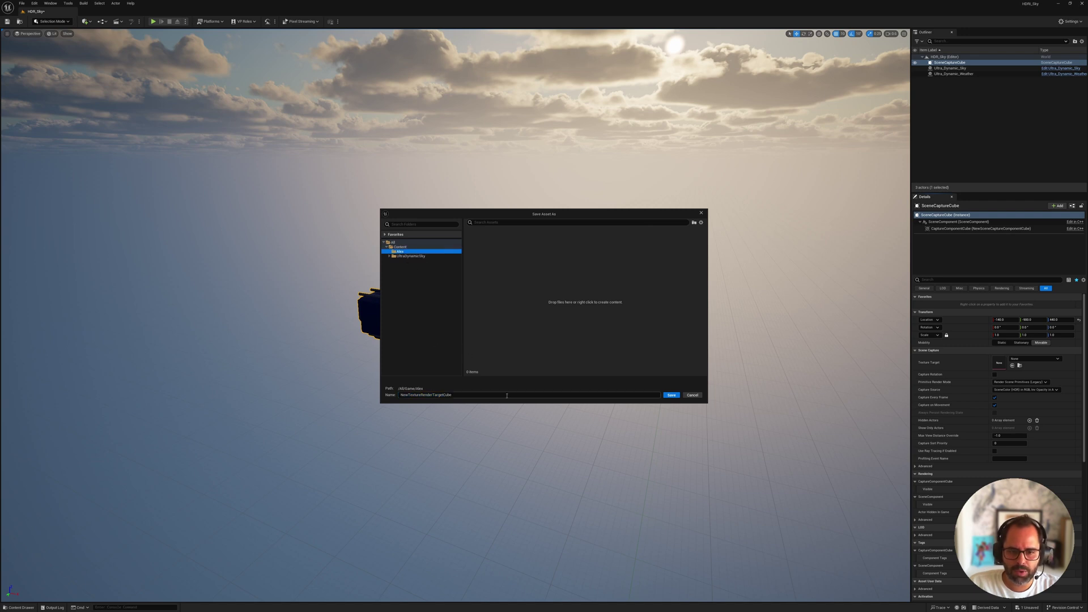
left_click(671, 395)
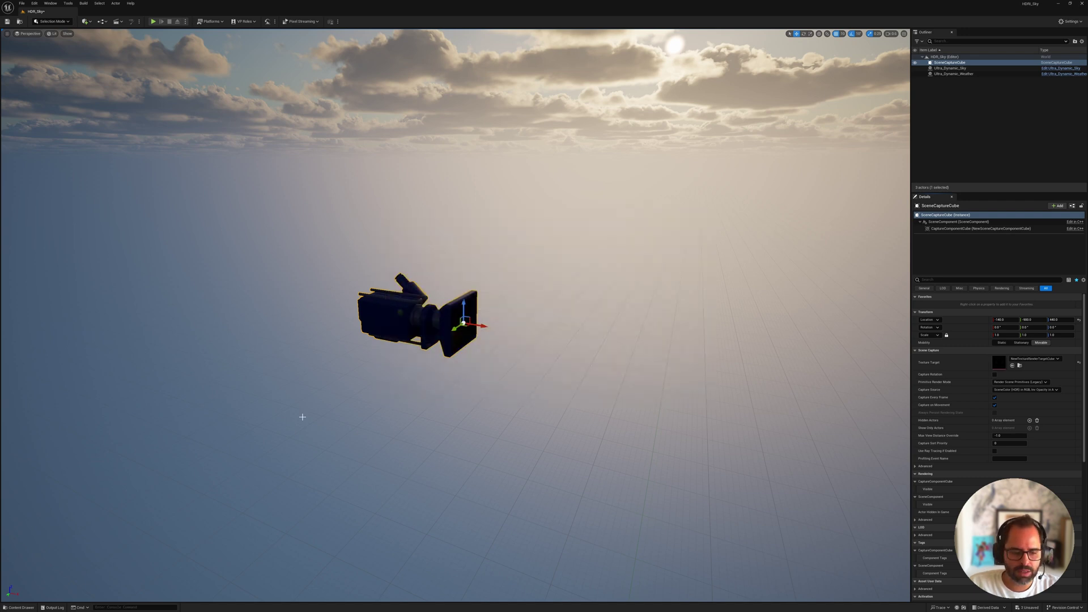
Open the cube render target asset, set its preview zoom to Fit, and move its window clear of the sky
left_click(19, 607)
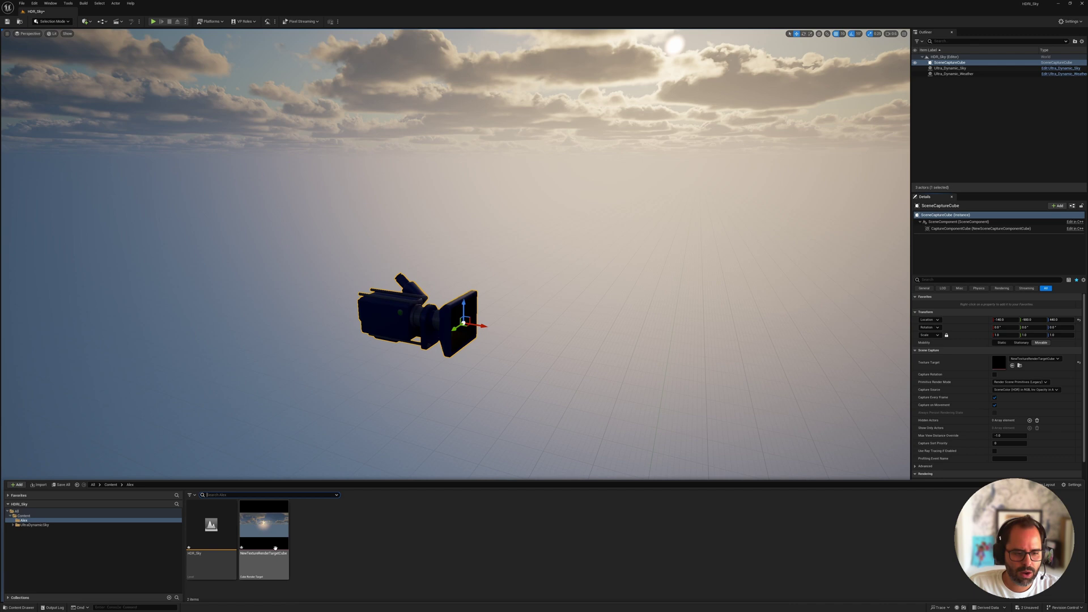
double_click(280, 527)
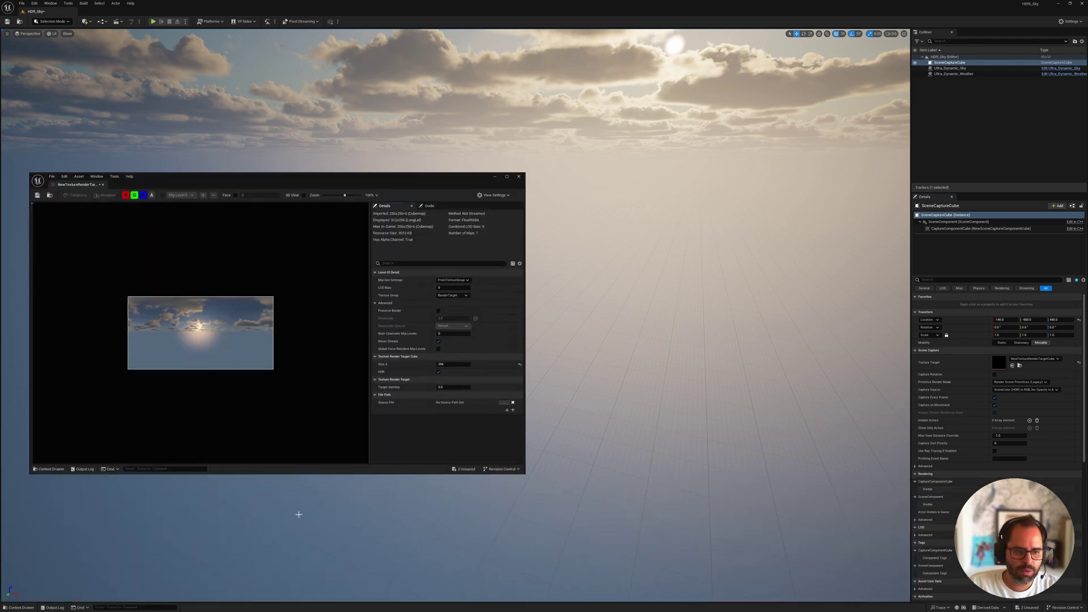
left_click_drag(281, 183, 274, 122)
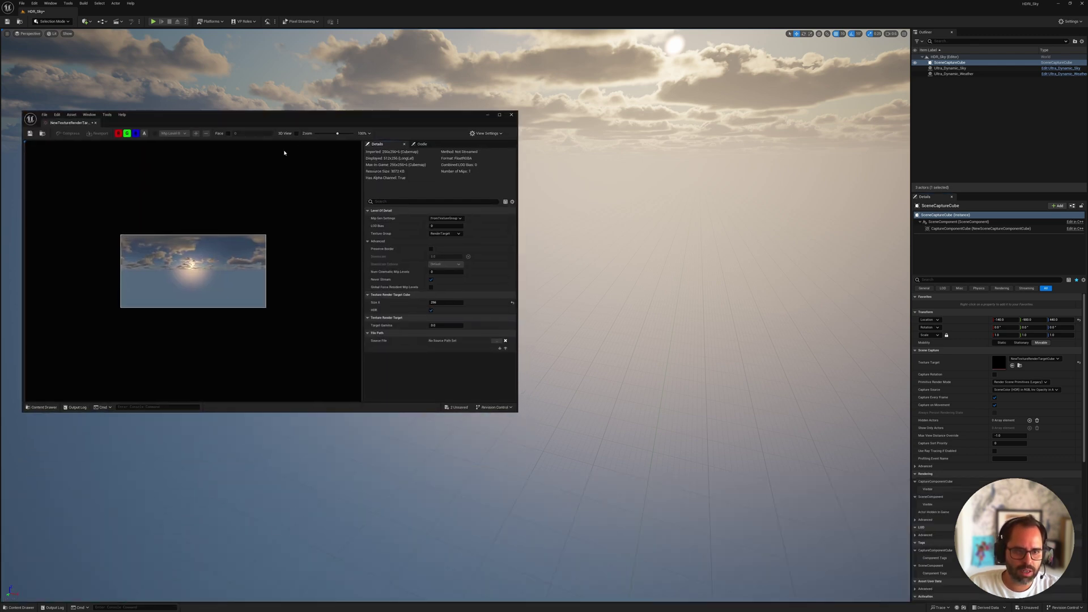
left_click(360, 133)
left_click(371, 182)
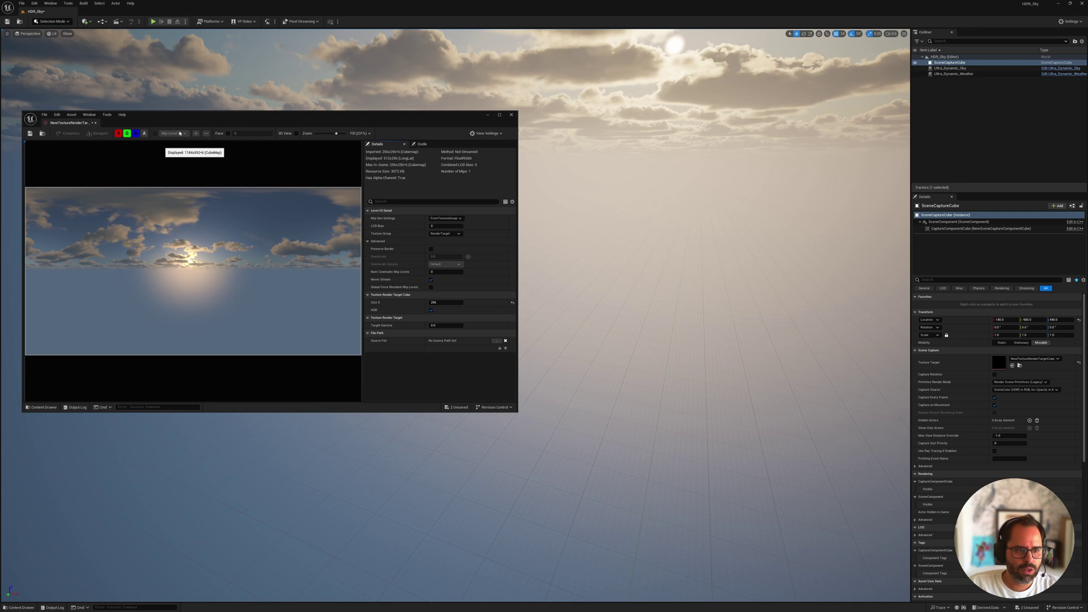
left_click_drag(316, 127, 329, 262)
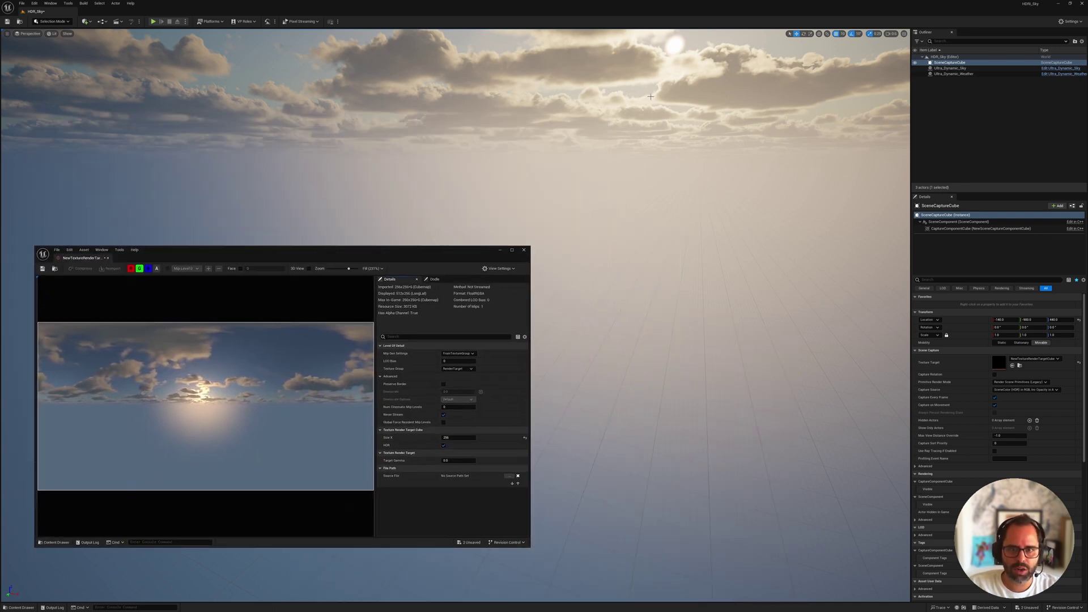
left_click_drag(384, 254, 384, 285)
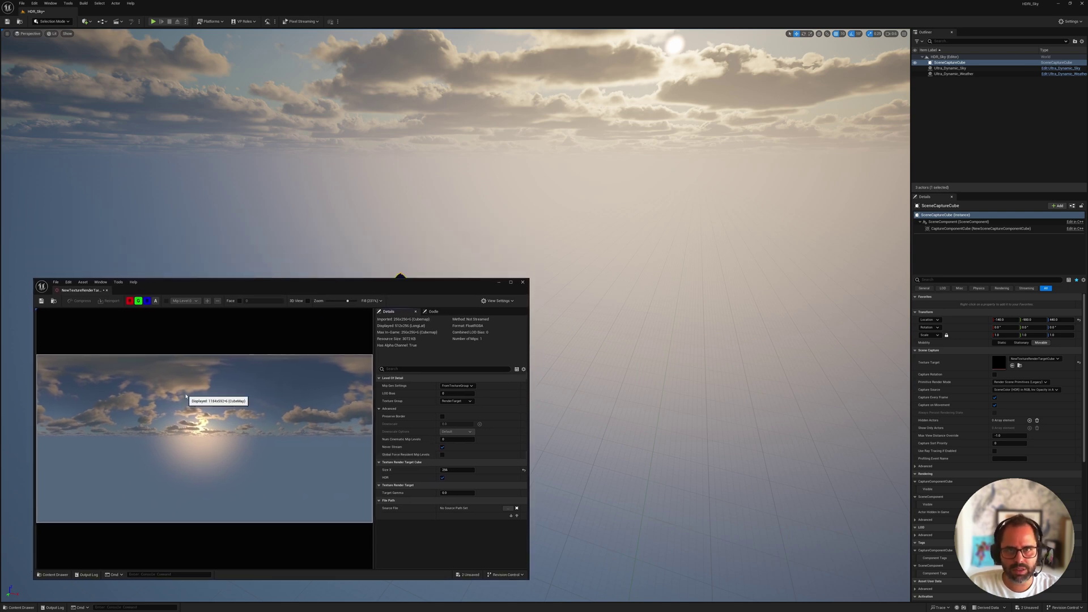
left_click_drag(322, 290, 320, 294)
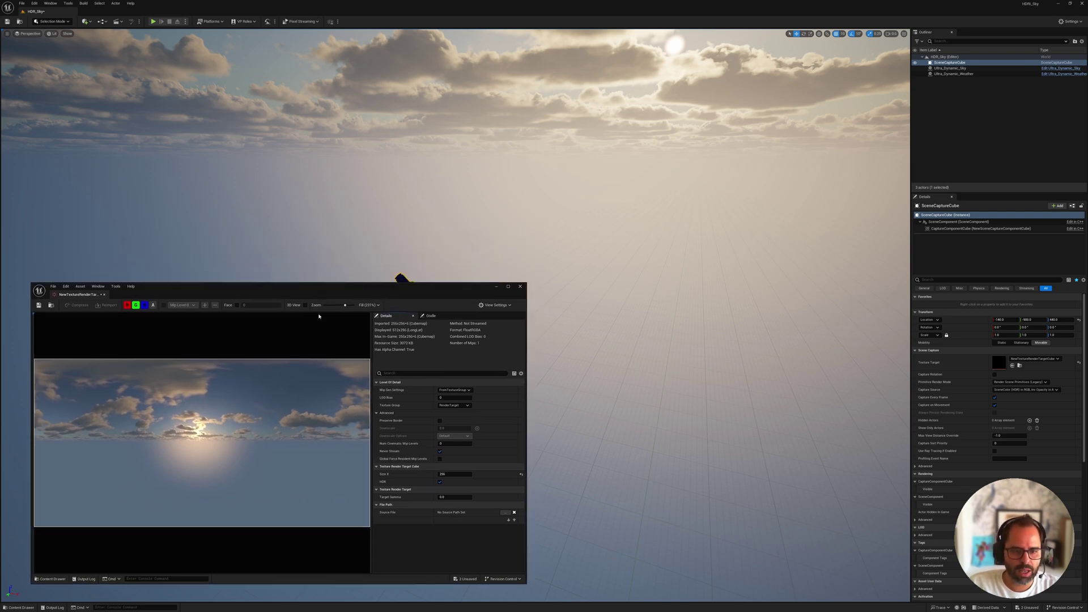
Test the live capture with a temporary cube shape moved along the X axis in front of the capture actor, and delete the cube
left_click(86, 21)
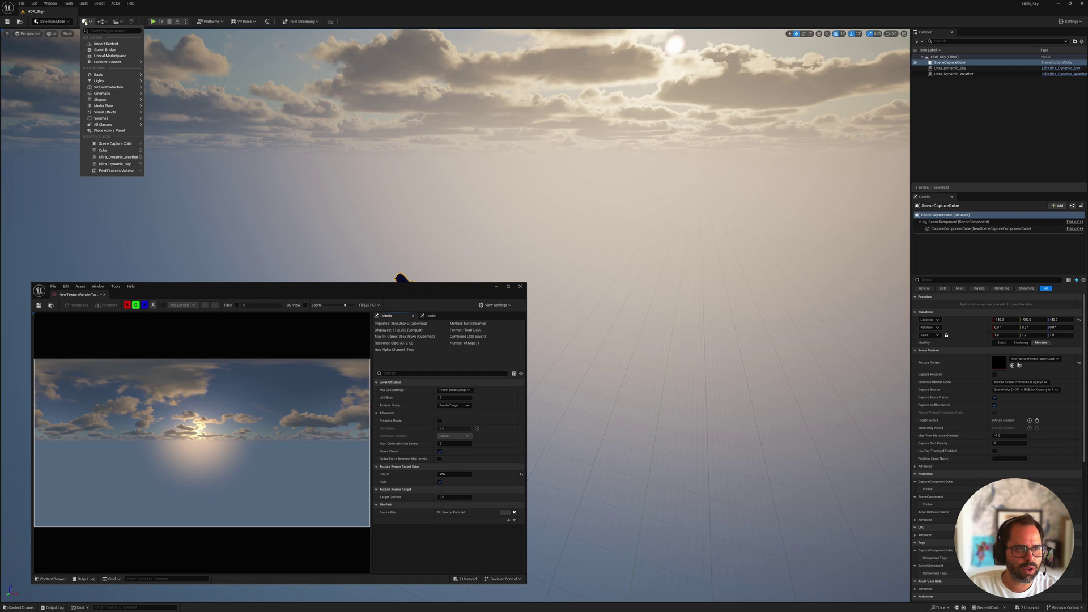
mouse_move(125, 99)
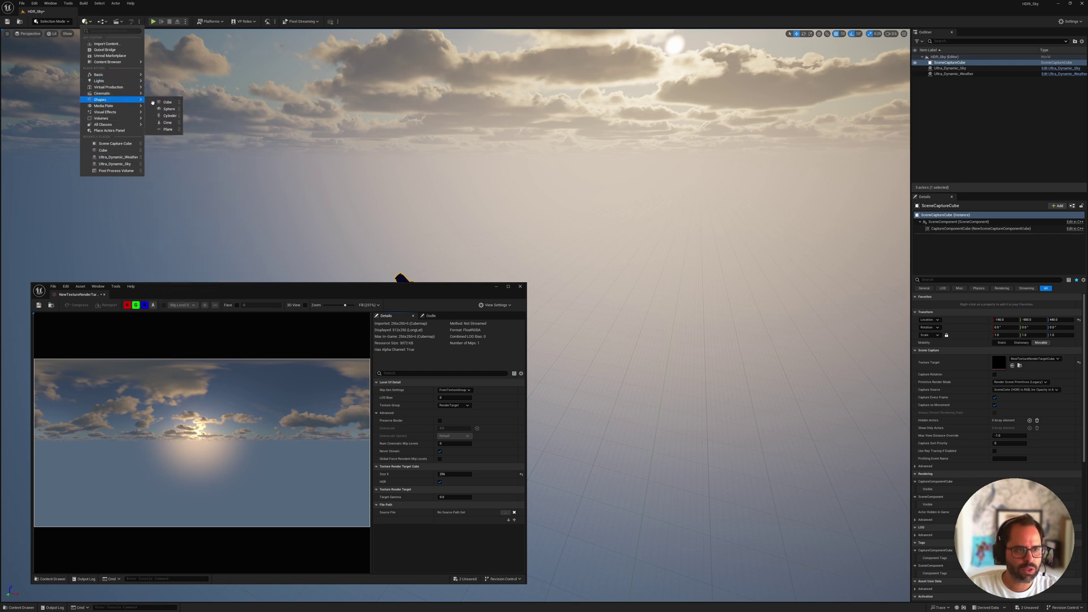
left_click(164, 102)
left_click_drag(457, 288, 340, 315)
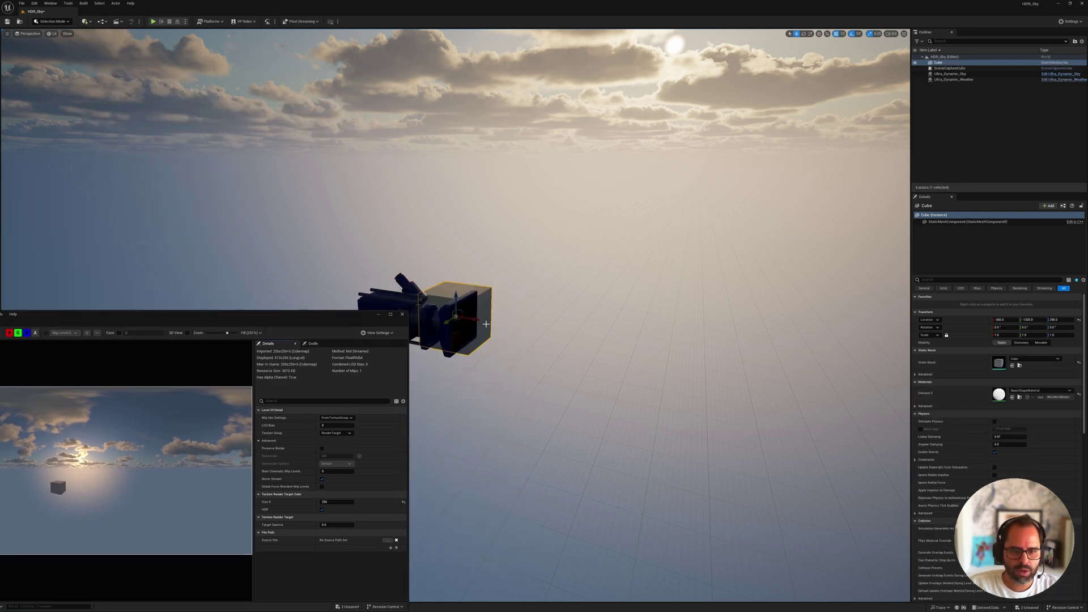
left_click_drag(471, 318, 508, 328)
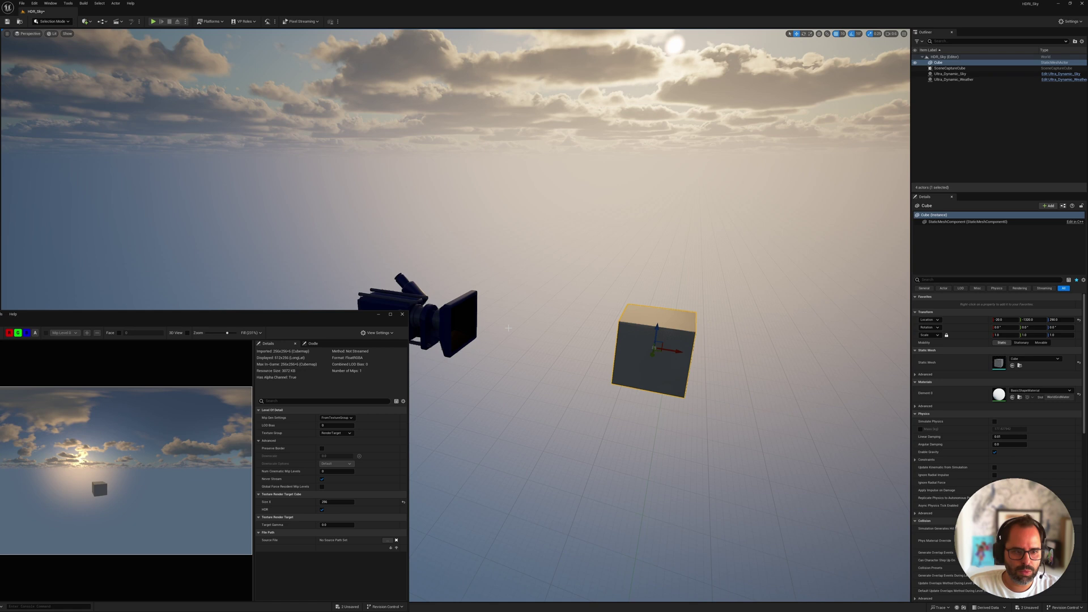
left_click_drag(359, 318, 527, 167)
left_click_drag(671, 353, 764, 306)
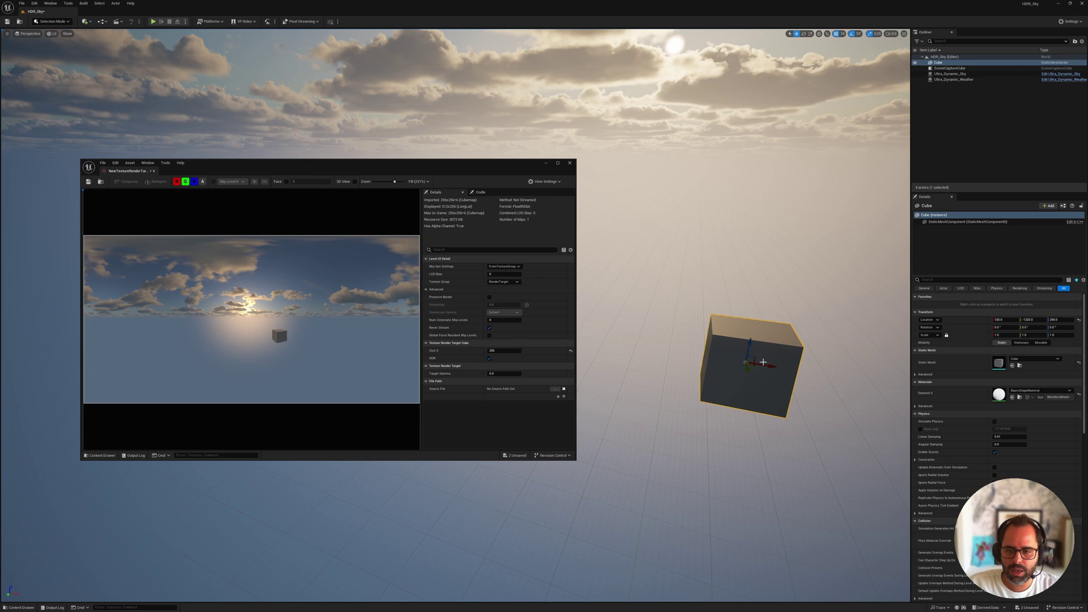
key("Delete")
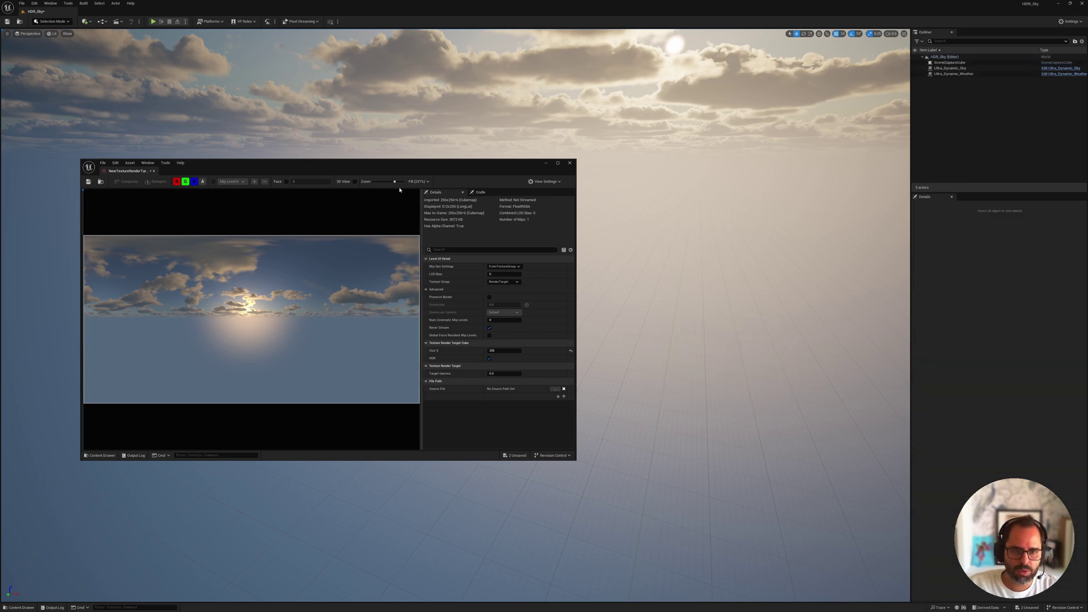
Reset the Scene Capture Cube's location to the world origin and focus on it in the viewport
left_click_drag(411, 171, 261, 199)
left_click(450, 317)
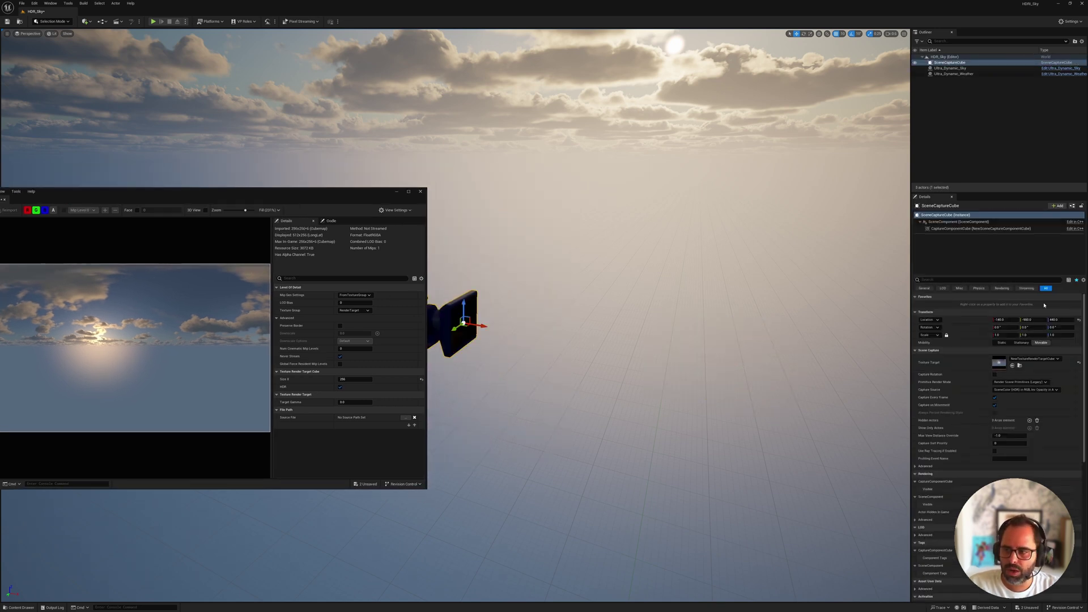
left_click(1078, 321)
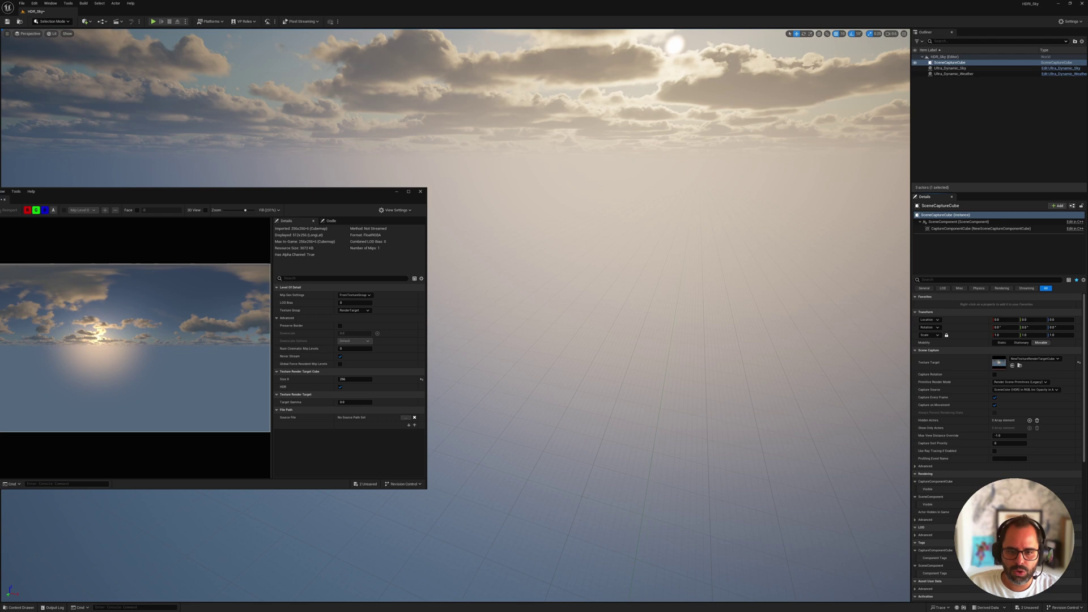
key("f")
right_click_drag(624, 340, 725, 193)
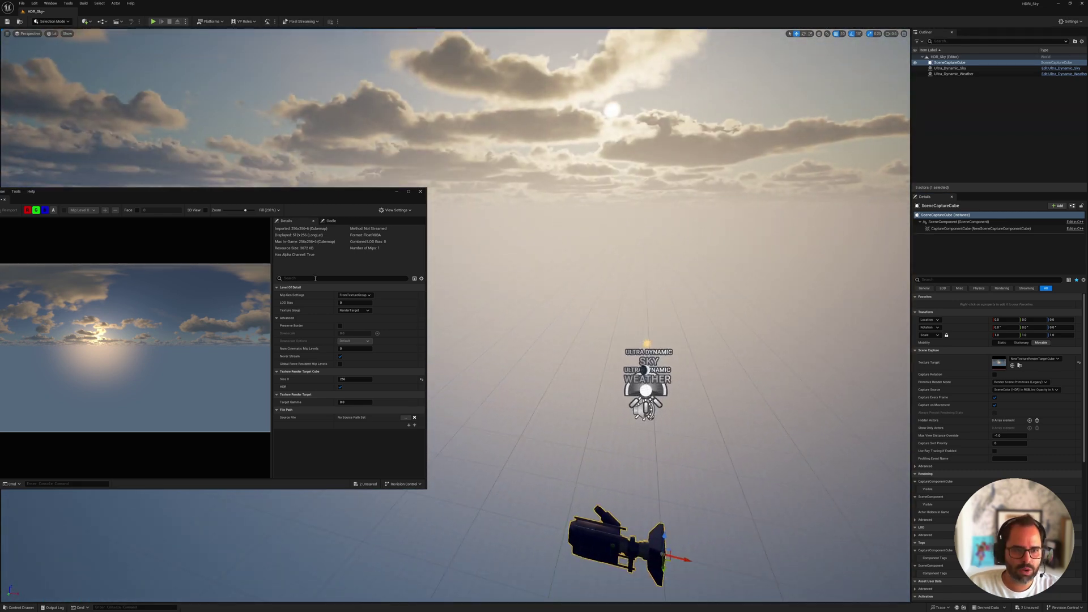
Try raising the Scene Capture Cube along the Z axis and reset its location to the origin
left_click_drag(321, 199, 425, 127)
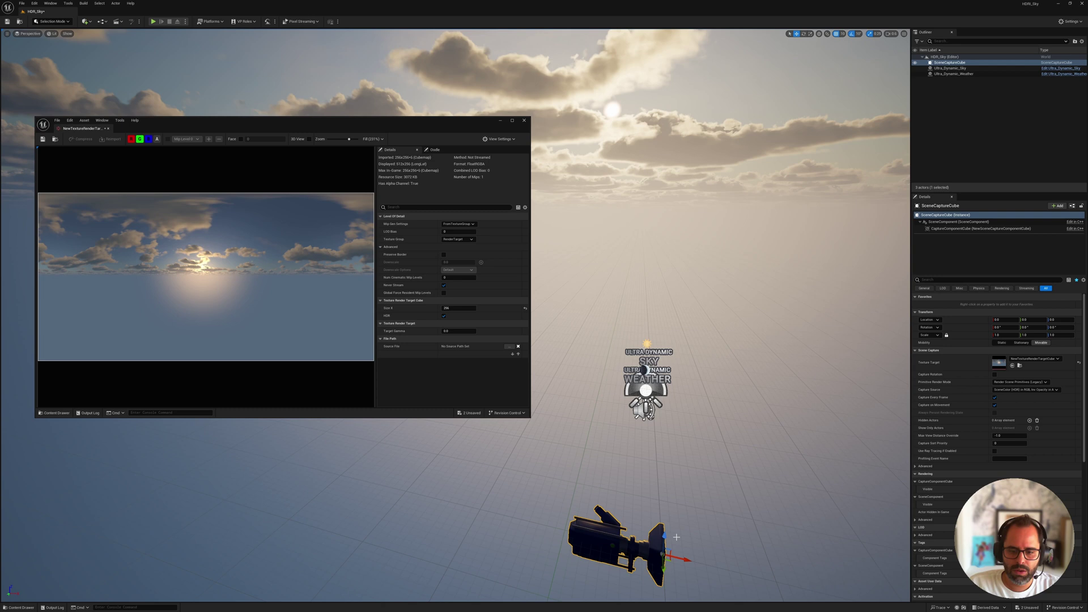
left_click_drag(664, 536, 385, 404)
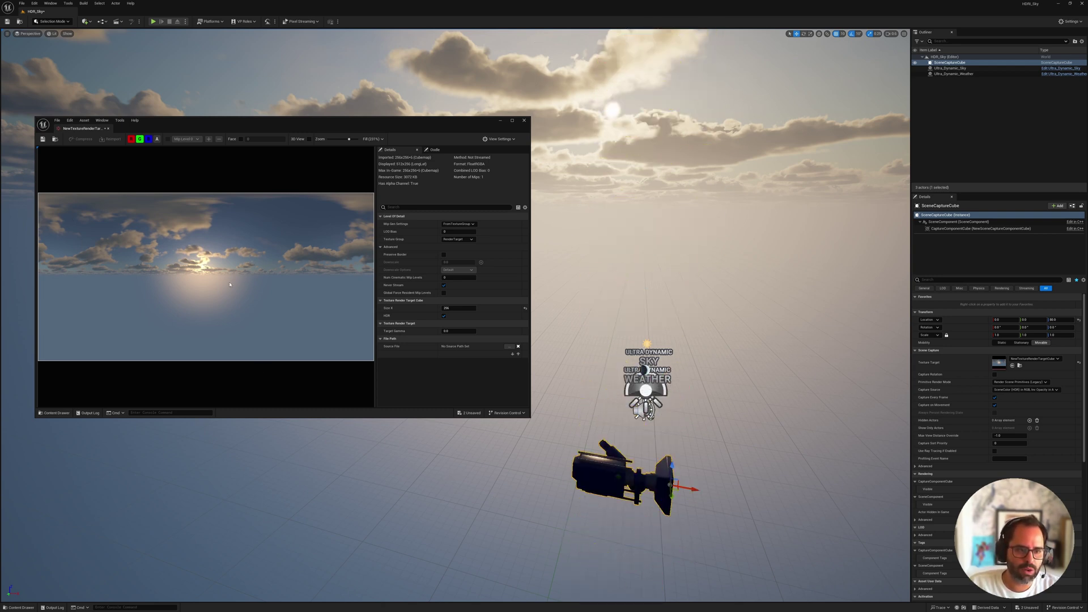
left_click(1079, 320)
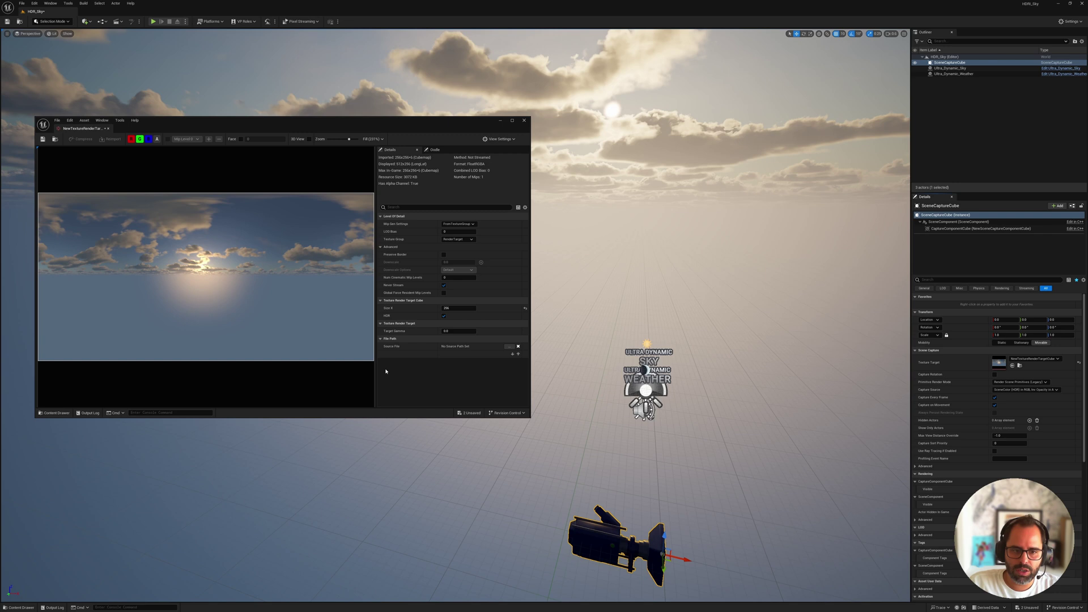
Set the cube render target's Size X to 2048 and save the asset
left_click_drag(385, 134, 410, 125)
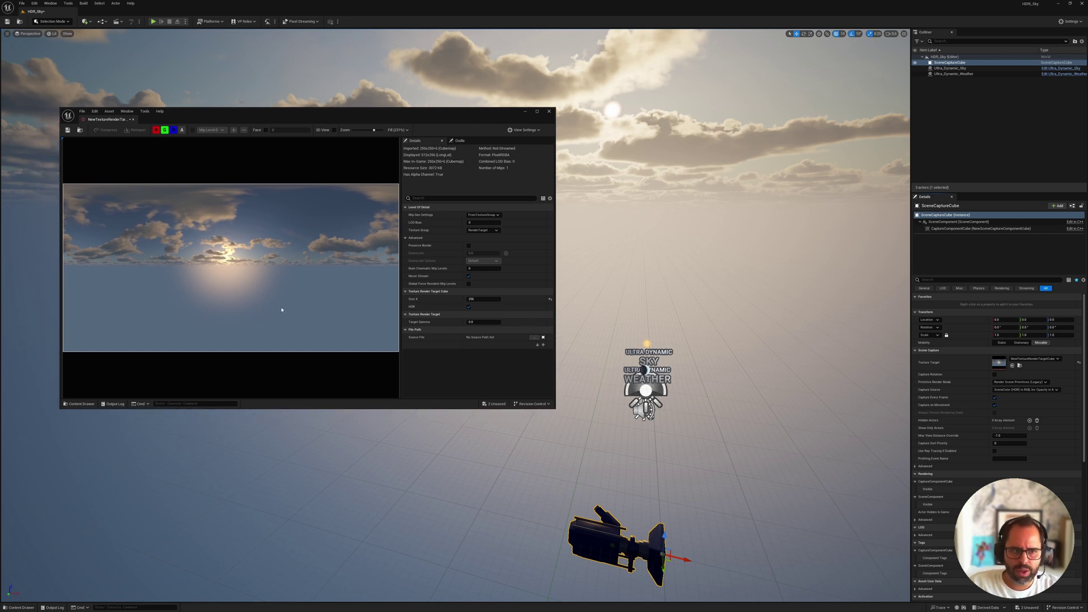
left_click_drag(142, 124, 191, 104)
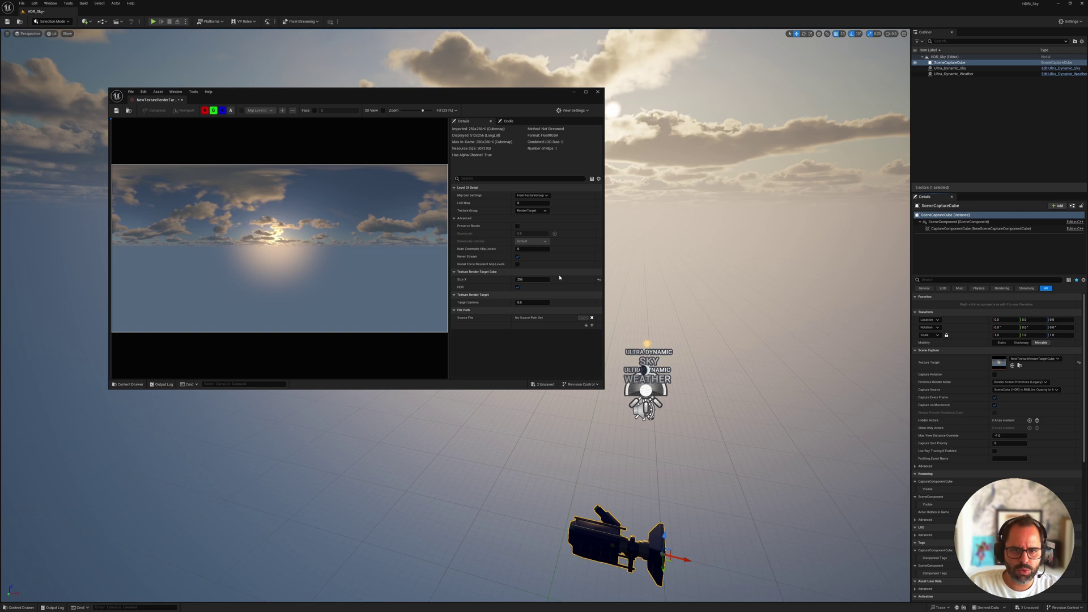
left_click(522, 279)
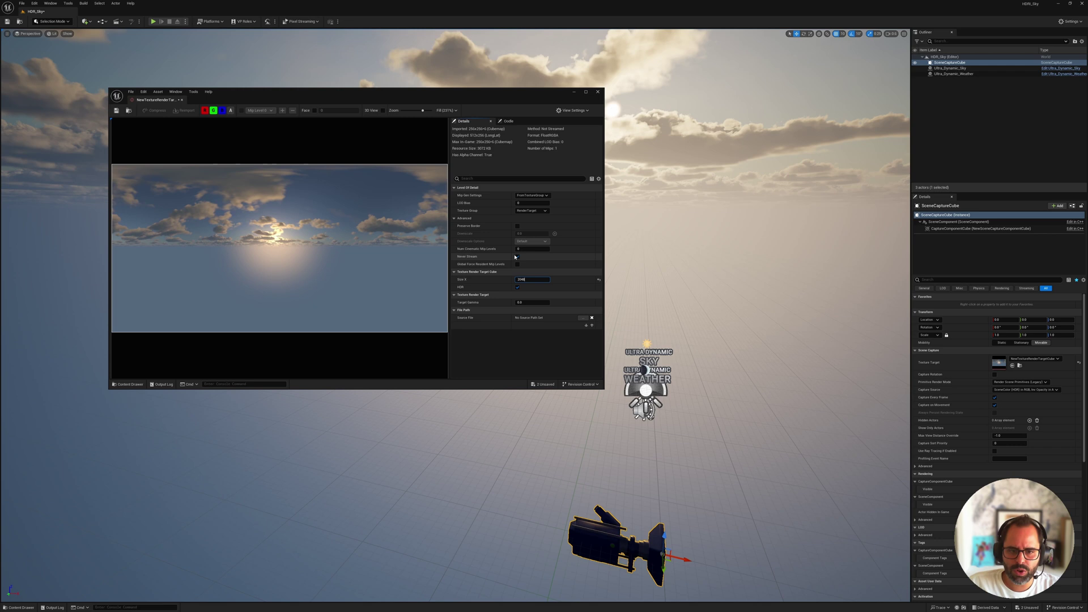
key("Return")
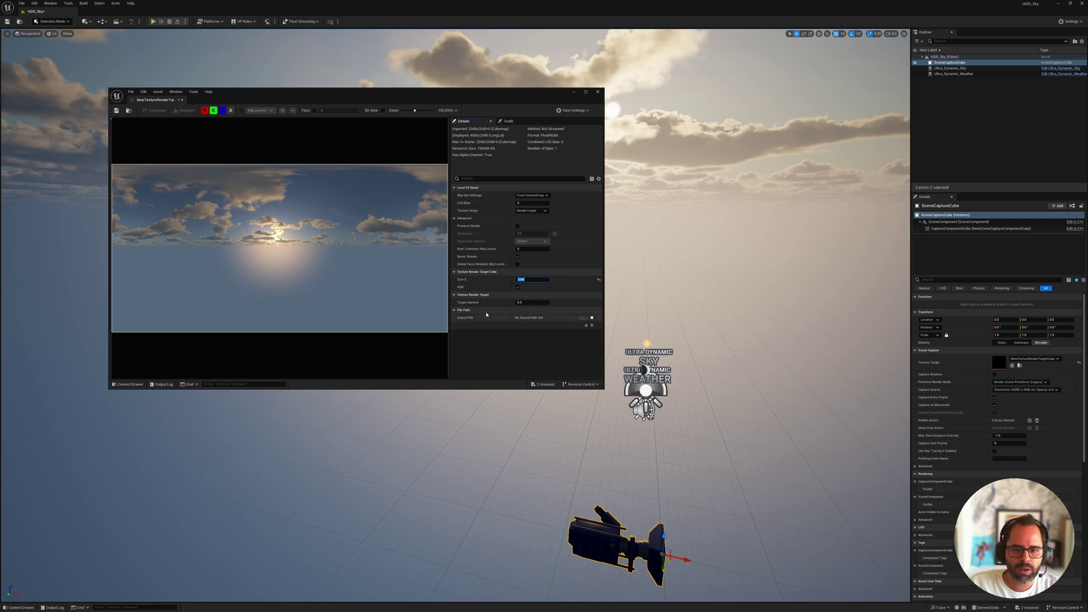
left_click(117, 111)
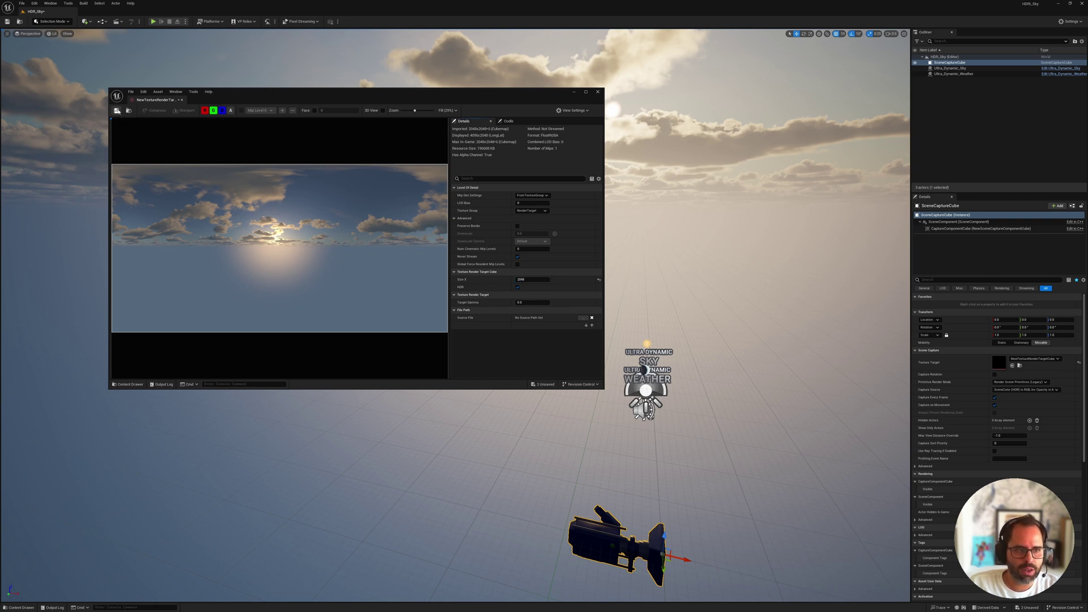
Close the render target editor and export NewTextureRenderTargetCube to the images folder as skyHDR_01 in HDR format
left_click(596, 92)
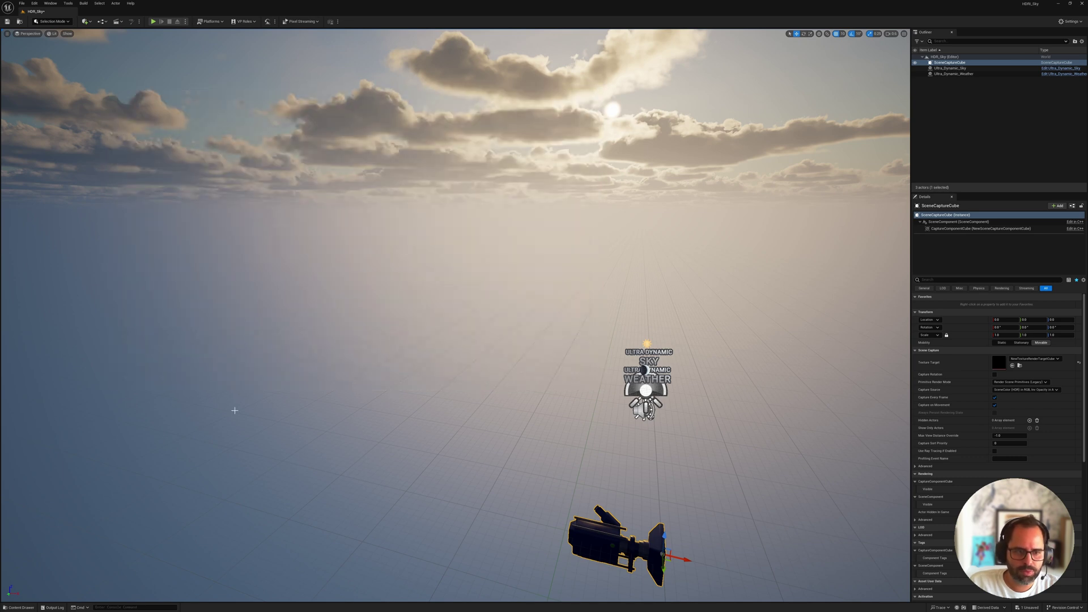
left_click(19, 607)
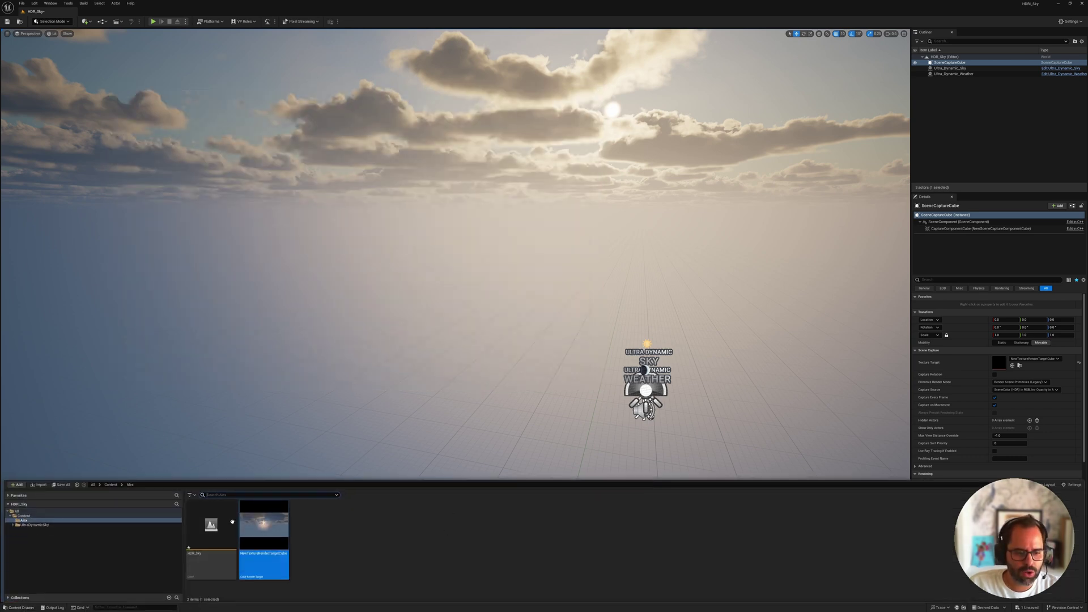
mouse_move(267, 526)
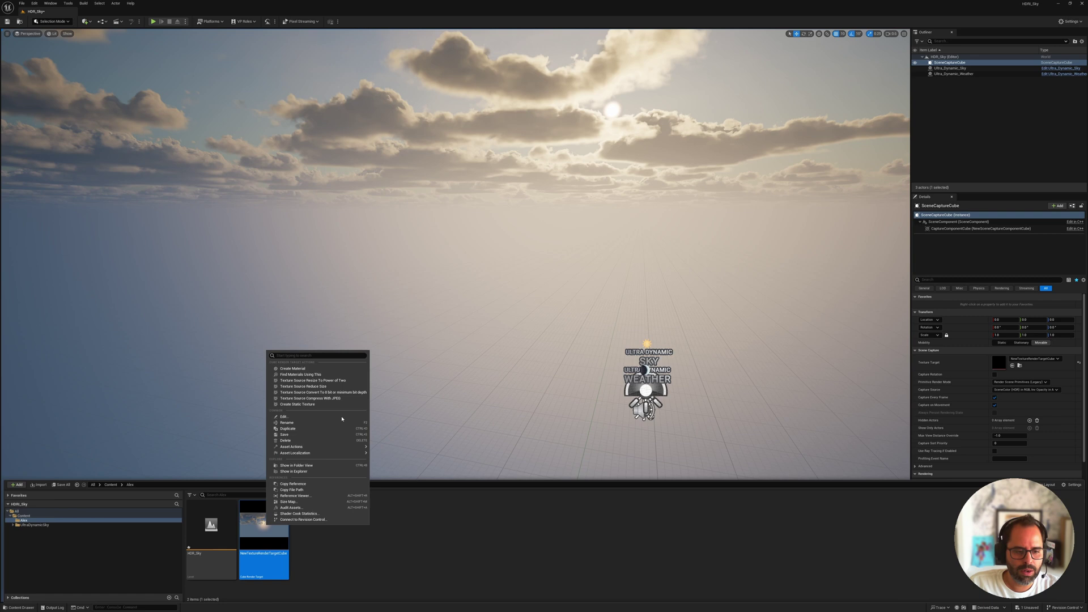
mouse_move(343, 448)
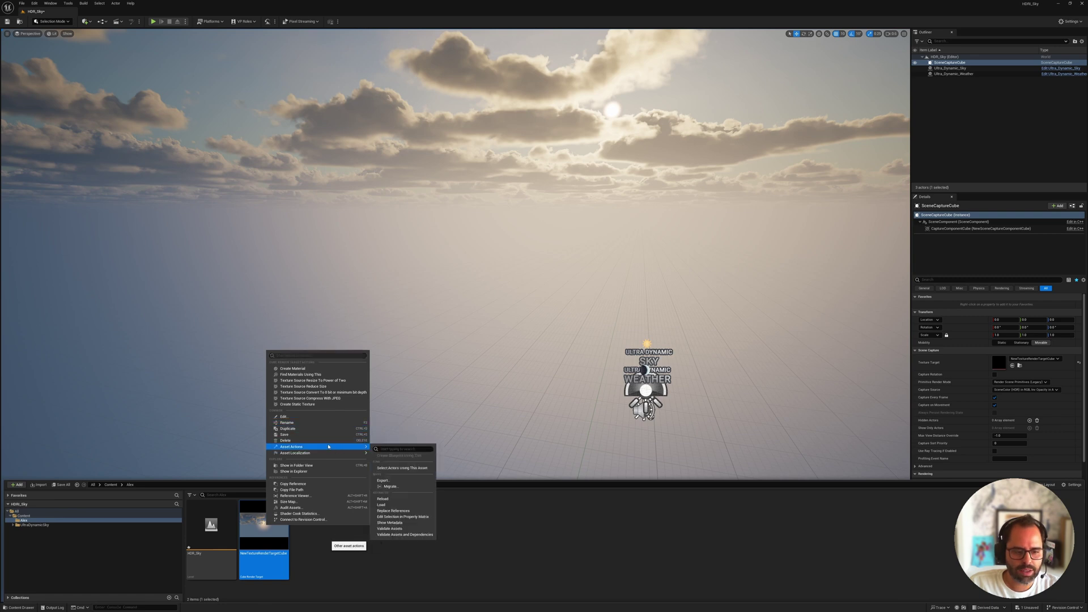
left_click(392, 480)
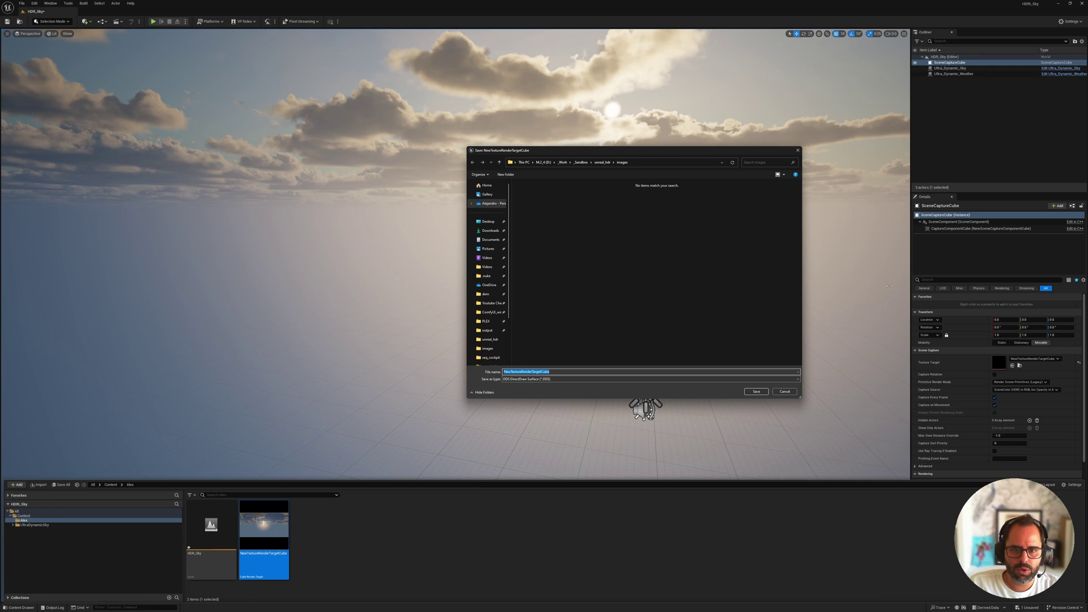
left_click_drag(632, 152, 501, 151)
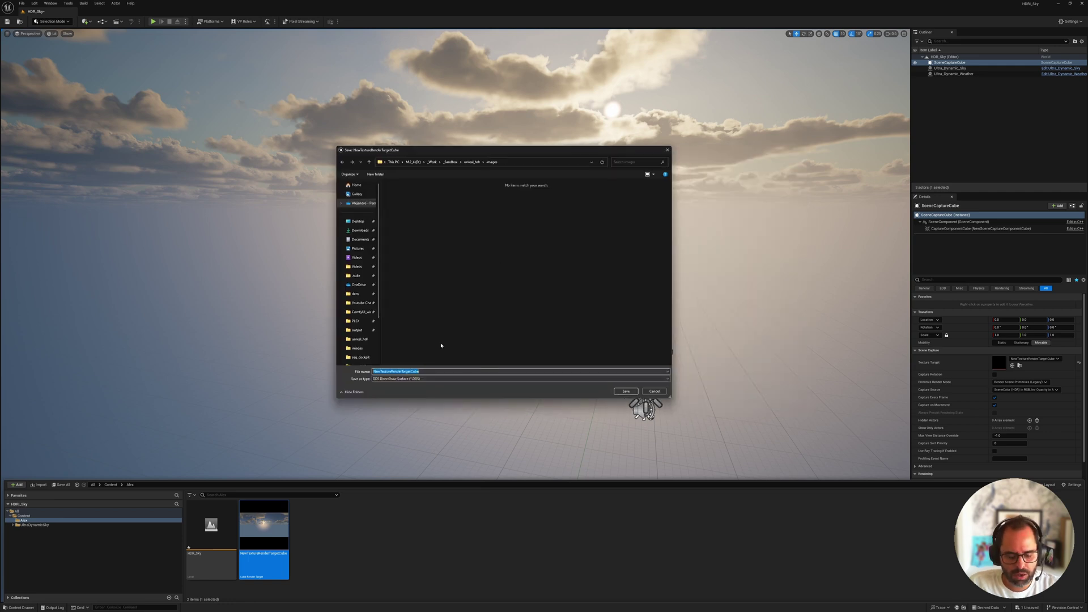
type("skyHDR_01")
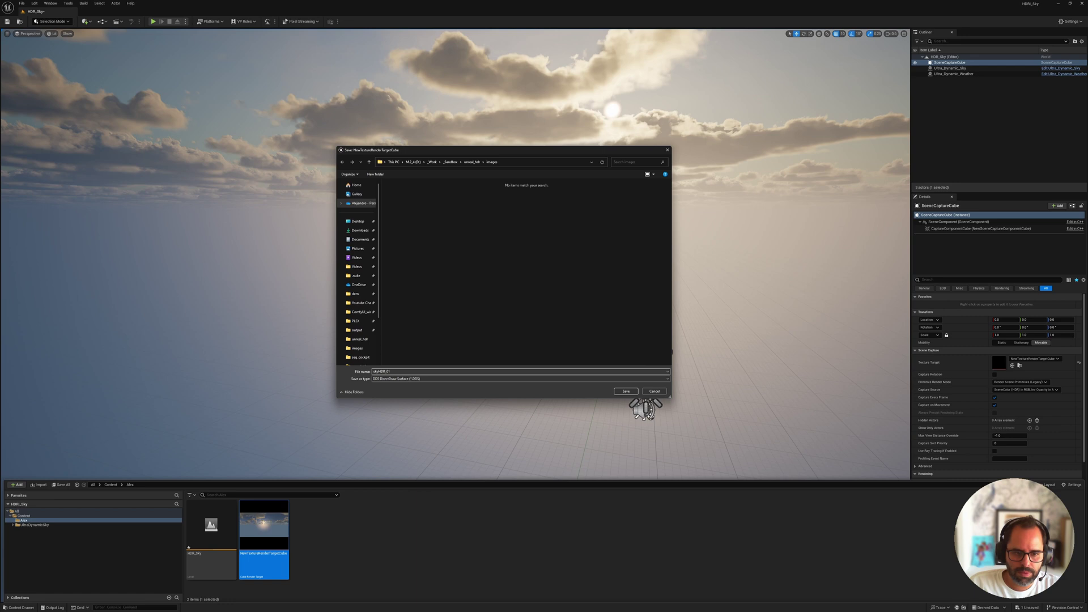
left_click(396, 380)
left_click(419, 386)
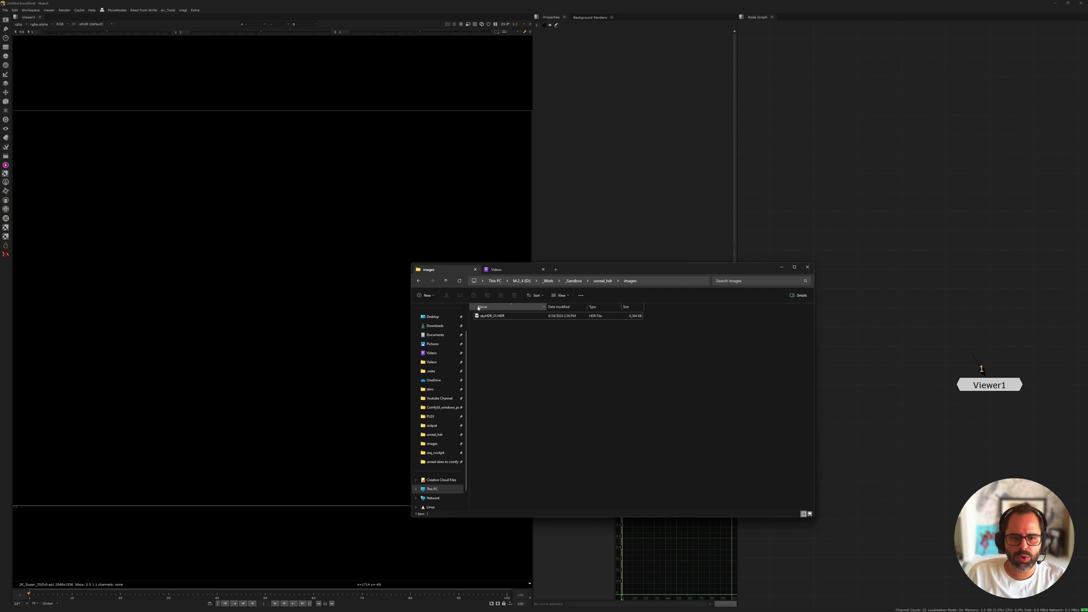
Switch to Nuke, load skyHDR_01.HDR from the images folder into the node graph and show it in the viewer
left_click_drag(492, 315, 929, 209)
key("1")
scroll(304, 226, "down", 1)
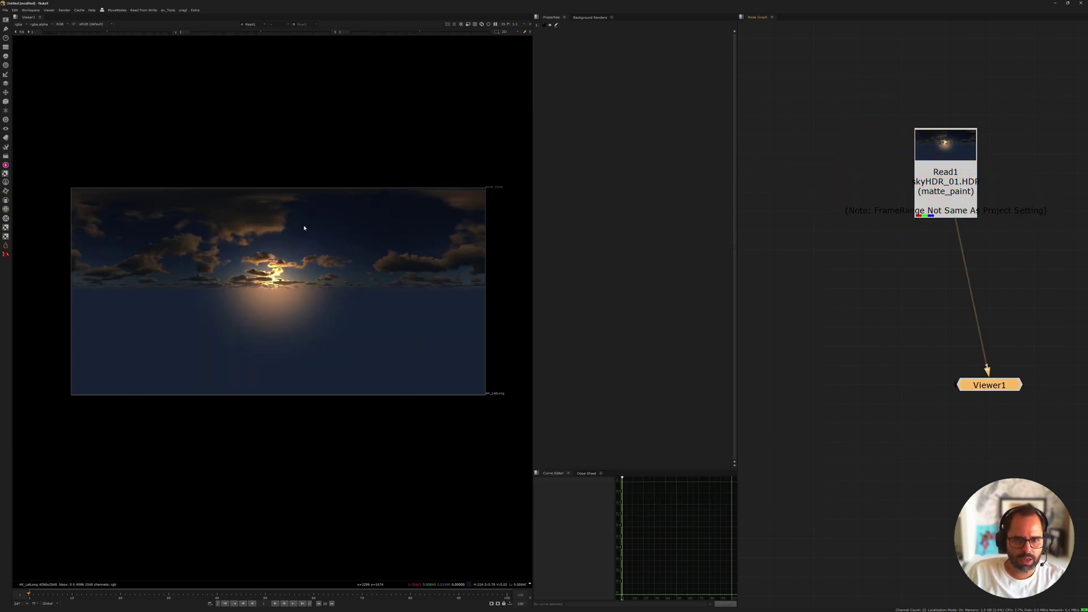
key("f")
Set the Read node's input transform to scene_linear (linear)
double_click(946, 182)
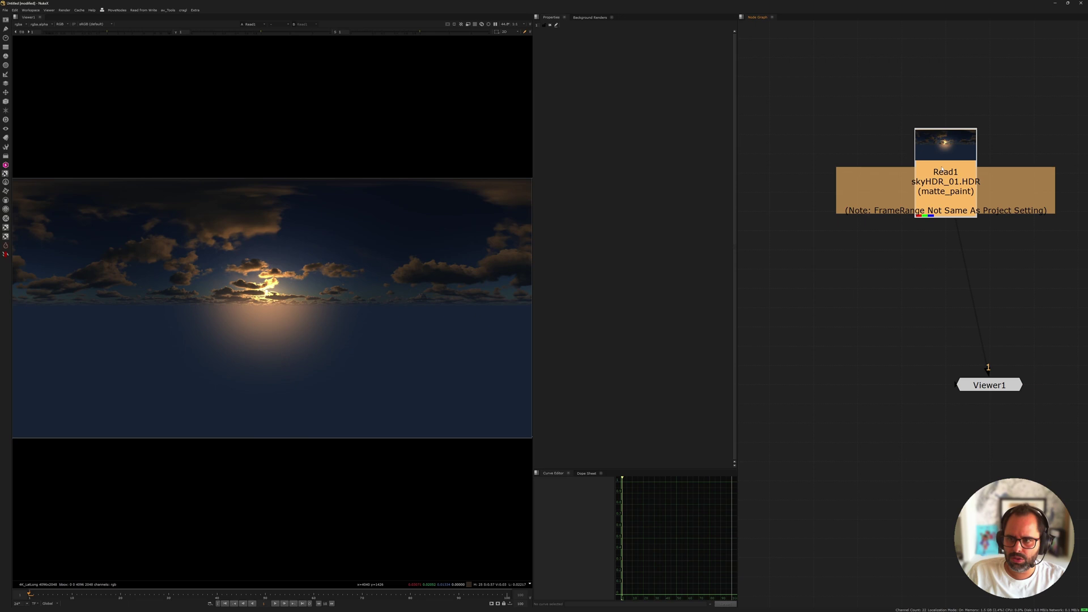
left_click(596, 111)
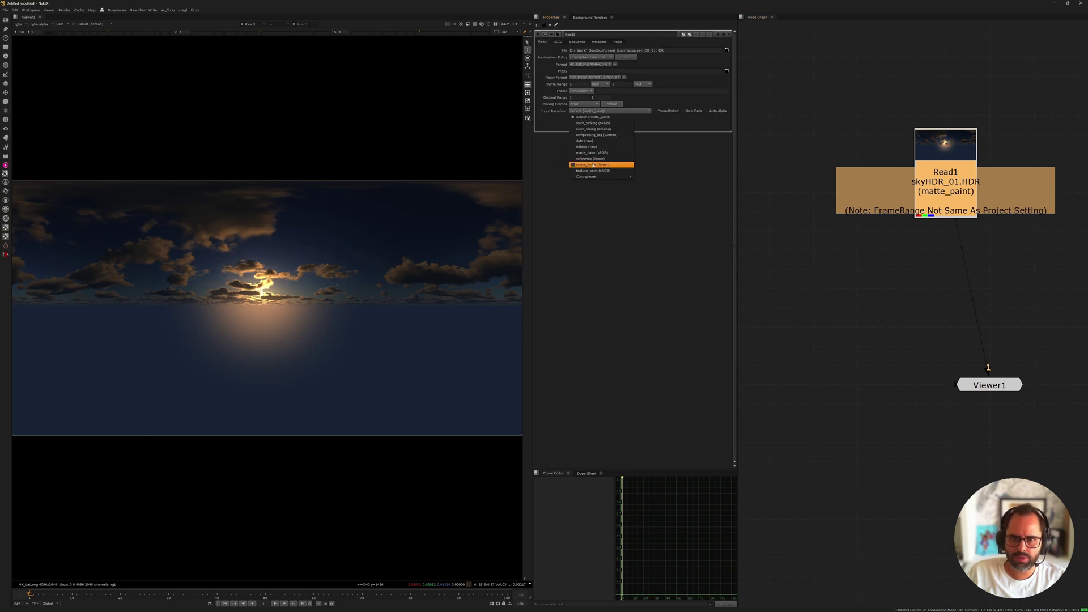
left_click(592, 164)
middle_click_drag(900, 250, 881, 198)
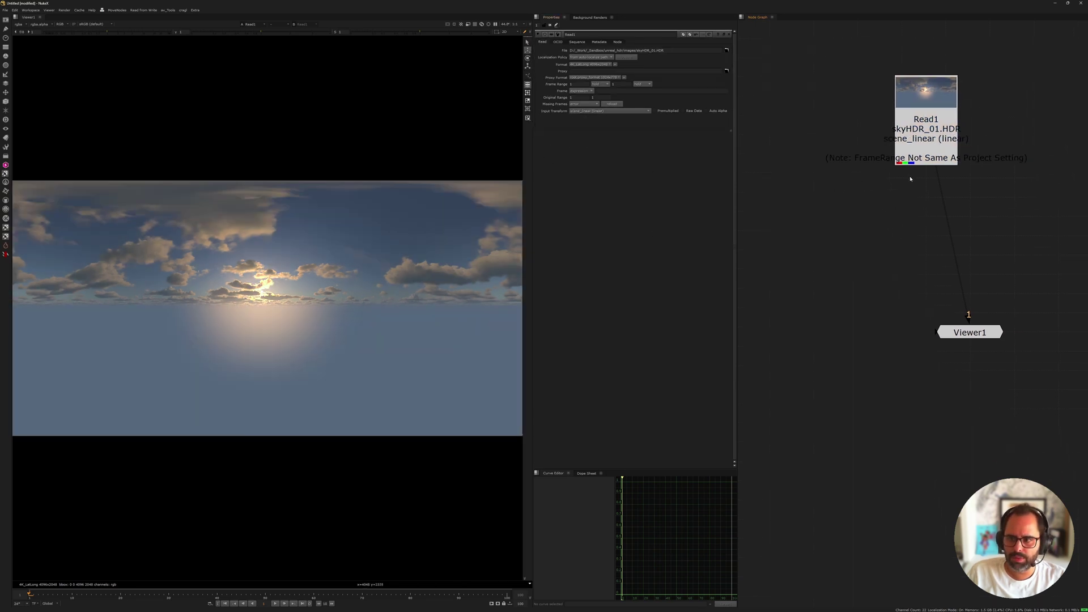
Add a Sphere node fed by the sky Read node and place it below the Read node
left_click(924, 157)
key("Tab")
type("sphere")
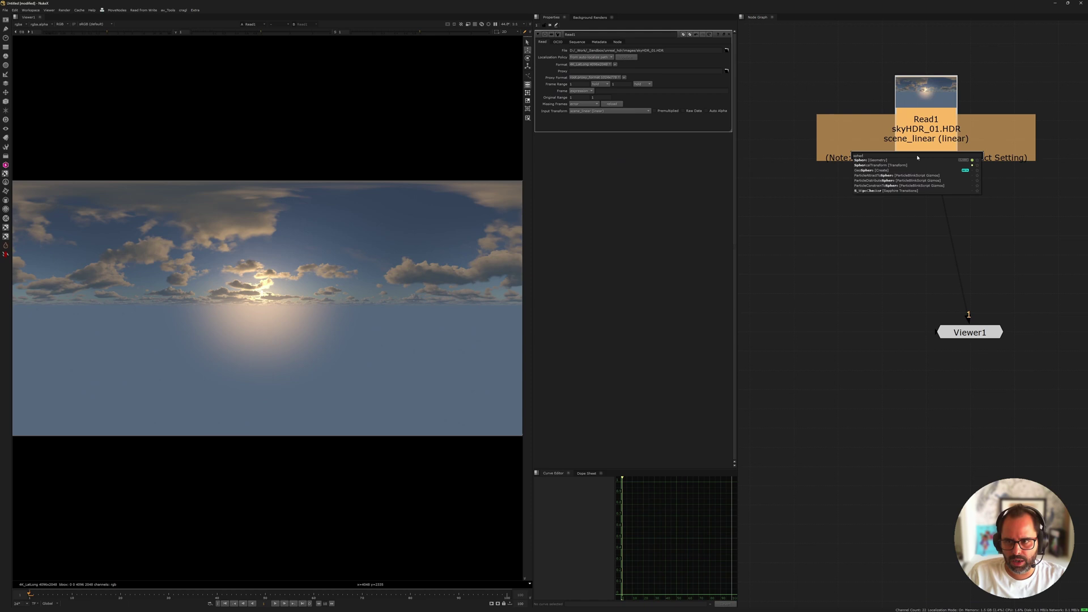
key("Return")
left_click_drag(933, 179, 932, 236)
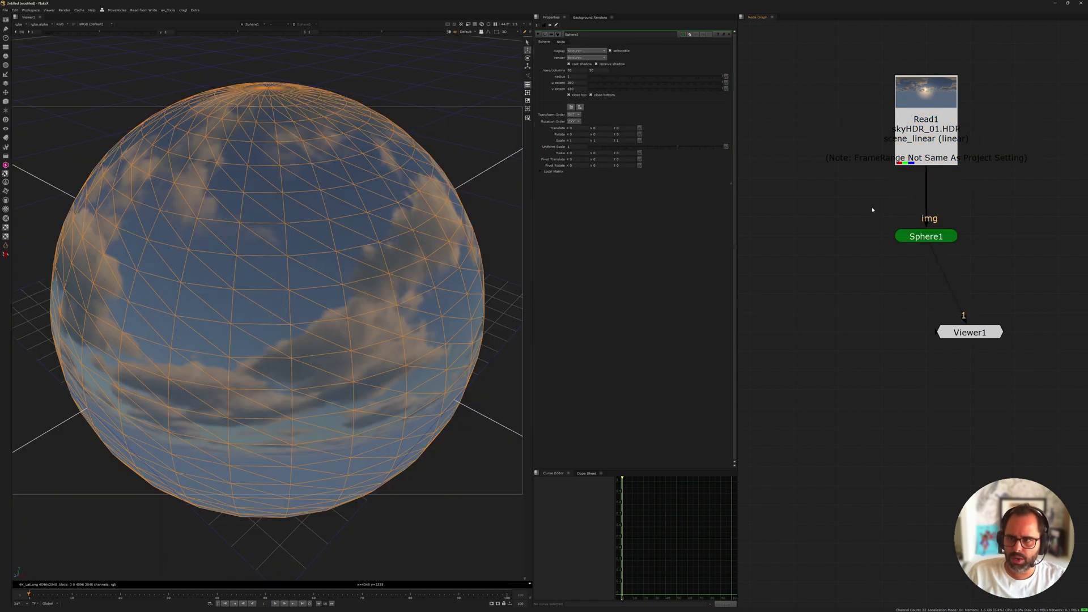
Examine the sky texture mapped on the sphere in the 3D view from several angles and distances
left_click_drag(497, 180, 170, 286, "ctrl")
scroll(361, 246, "down", 3)
scroll(268, 254, "up", 6)
scroll(270, 237, "down", 6)
scroll(244, 278, "down", 3)
scroll(345, 228, "up", 5)
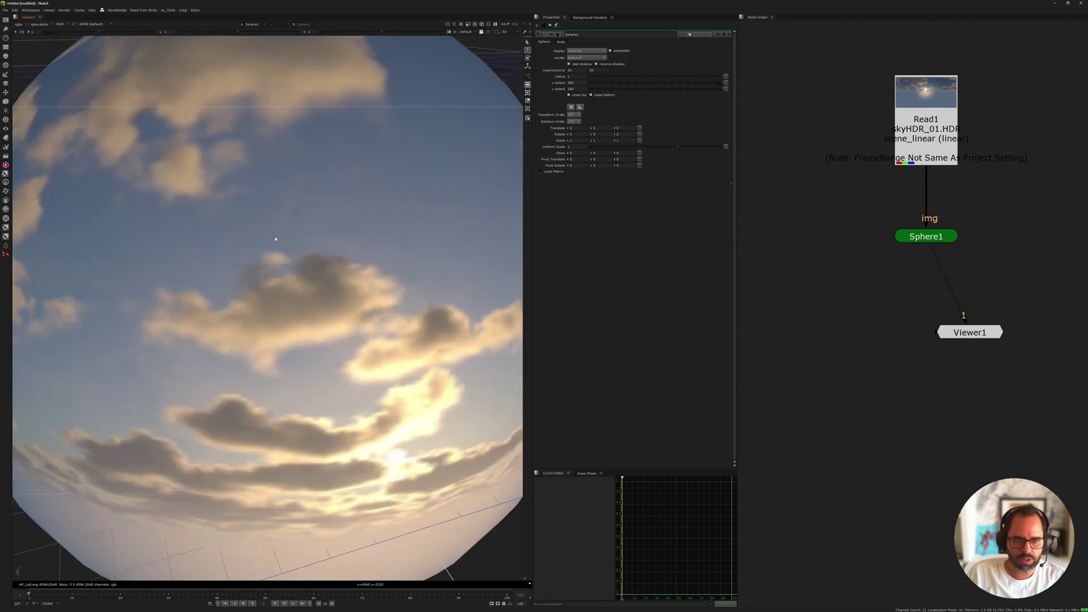
left_click(293, 191)
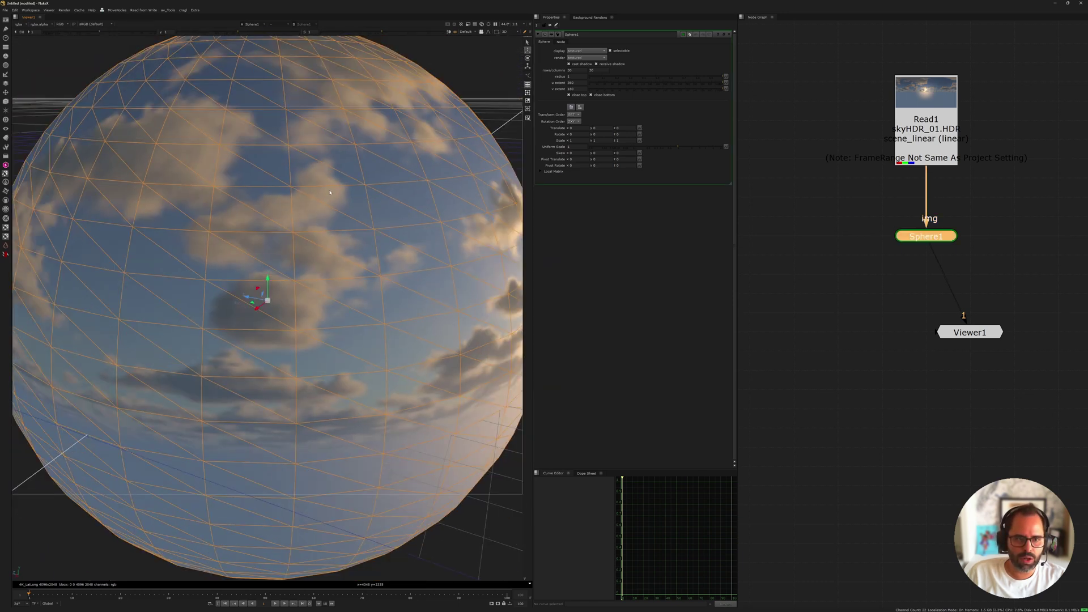
scroll(369, 184, "down", 5)
left_click(410, 174)
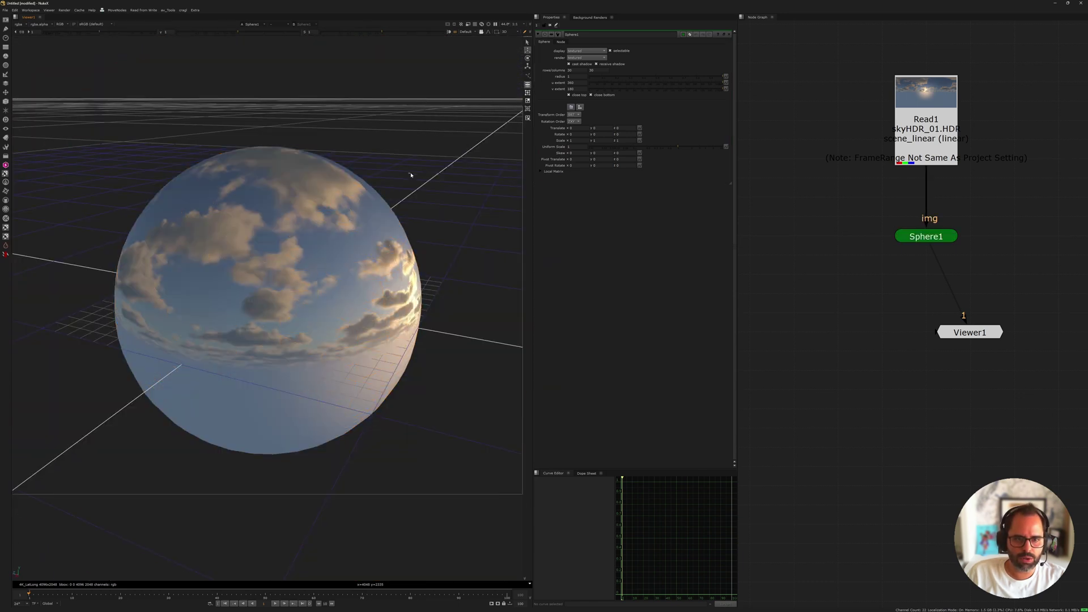
Show the Read node's sky image in the viewer again and check its dynamic range with the viewer exposure, then reset the exposure
middle_click_drag(822, 215, 855, 243)
left_click(952, 149)
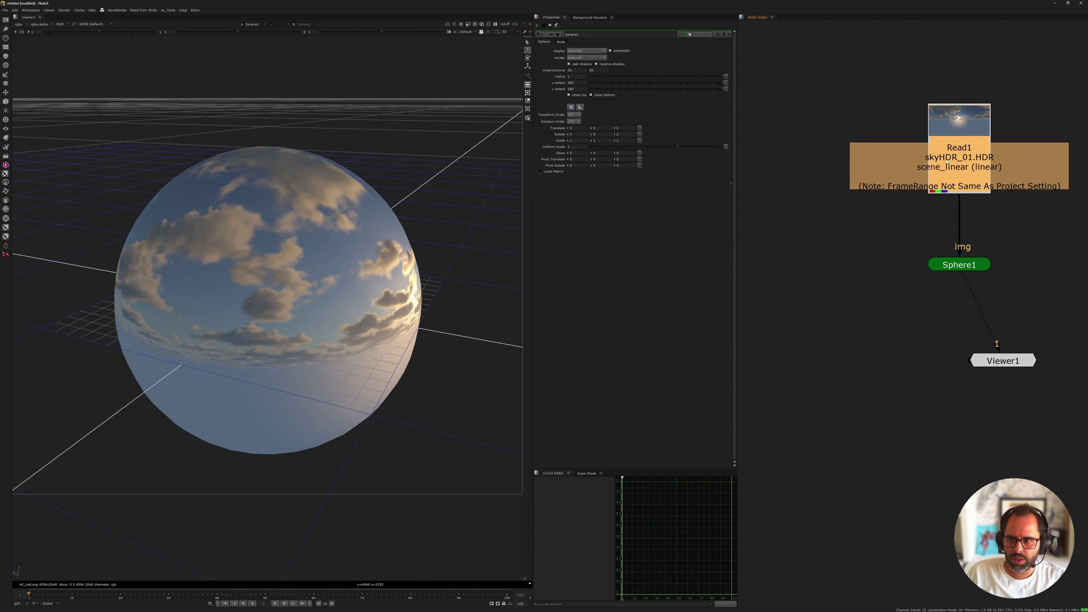
key("1")
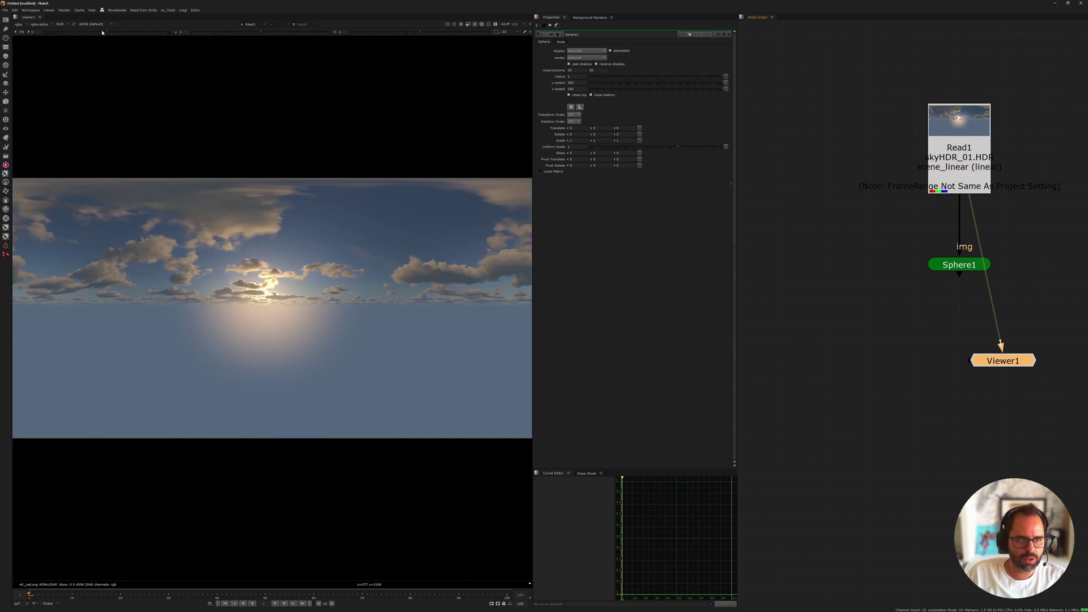
left_click_drag(102, 32, 66, 39)
left_click(20, 32)
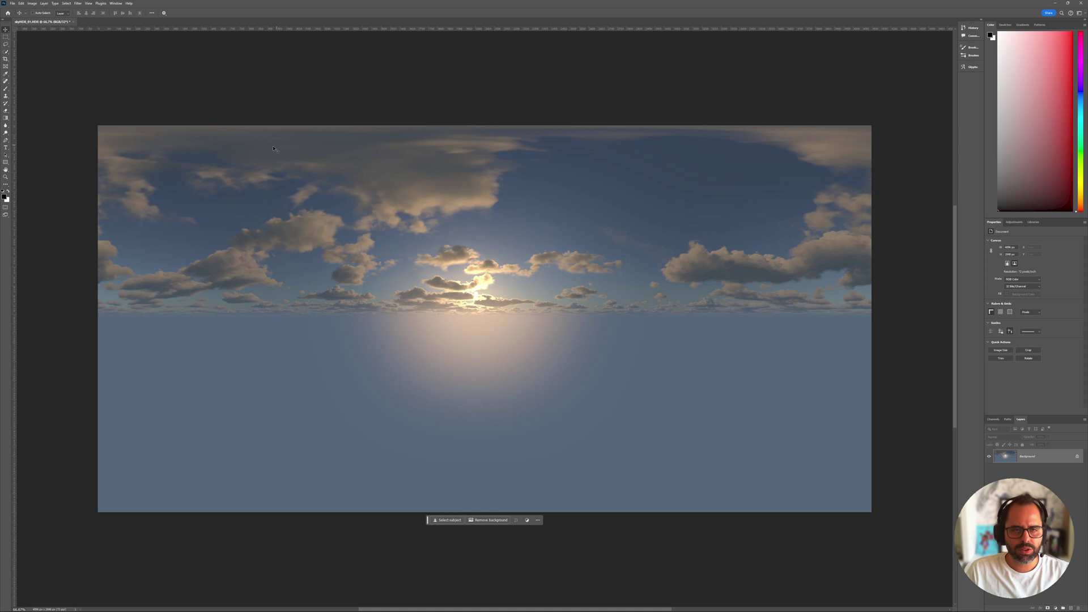
In Photoshop, convert the sky image to 8 Bits/Channel using the Exposure and Gamma method for HDR Toning
left_click(32, 3)
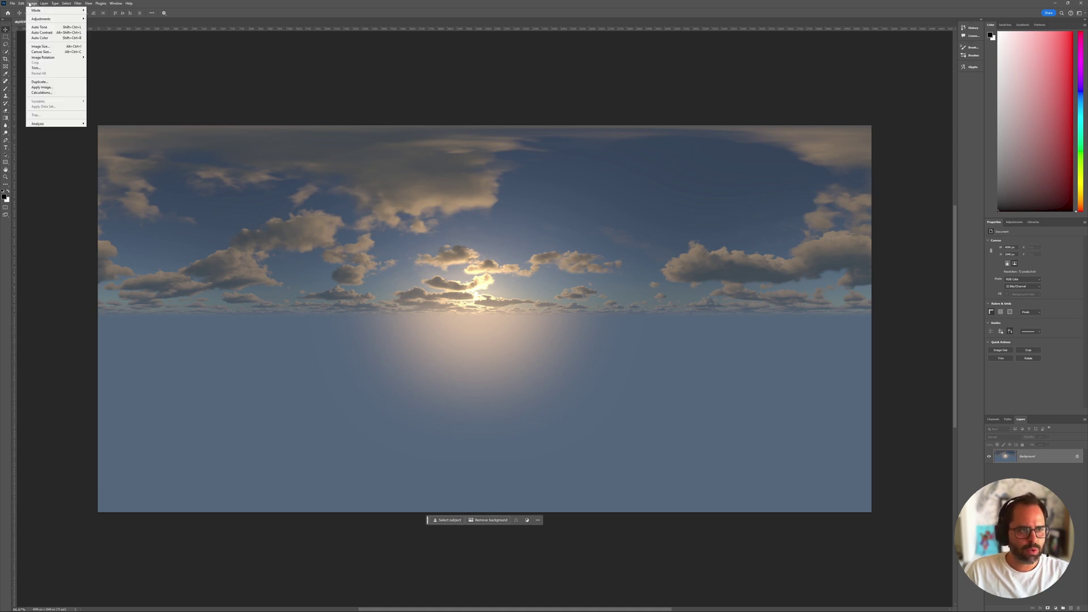
mouse_move(58, 10)
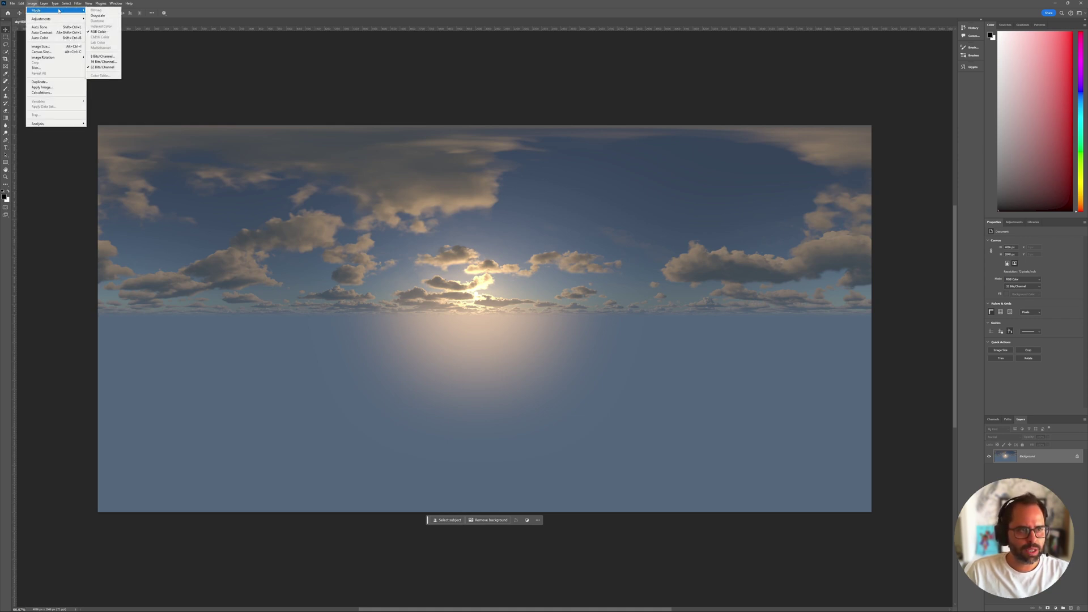
left_click(102, 57)
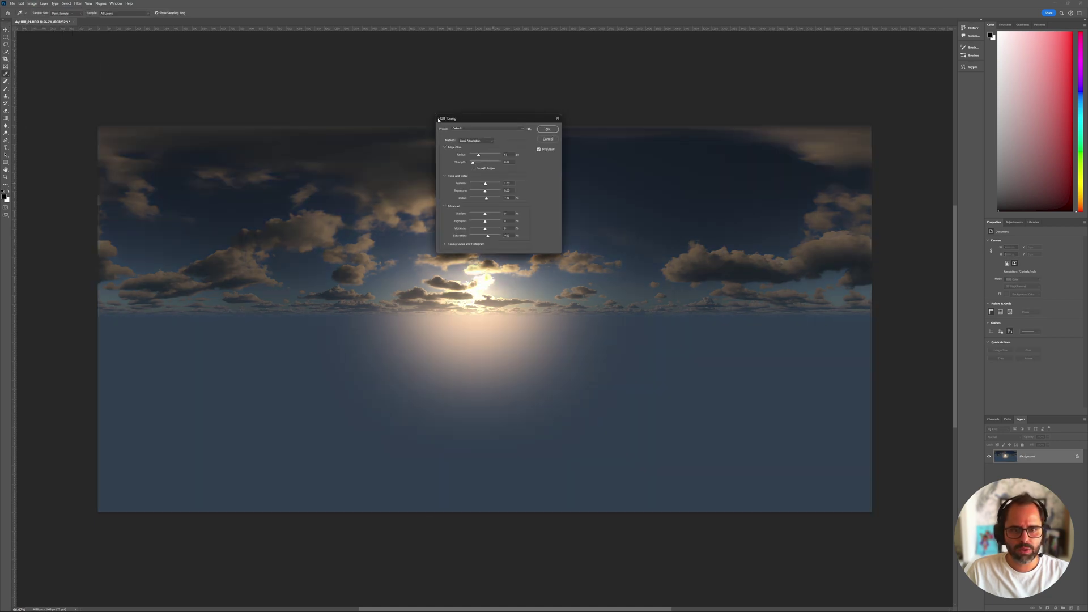
left_click(473, 141)
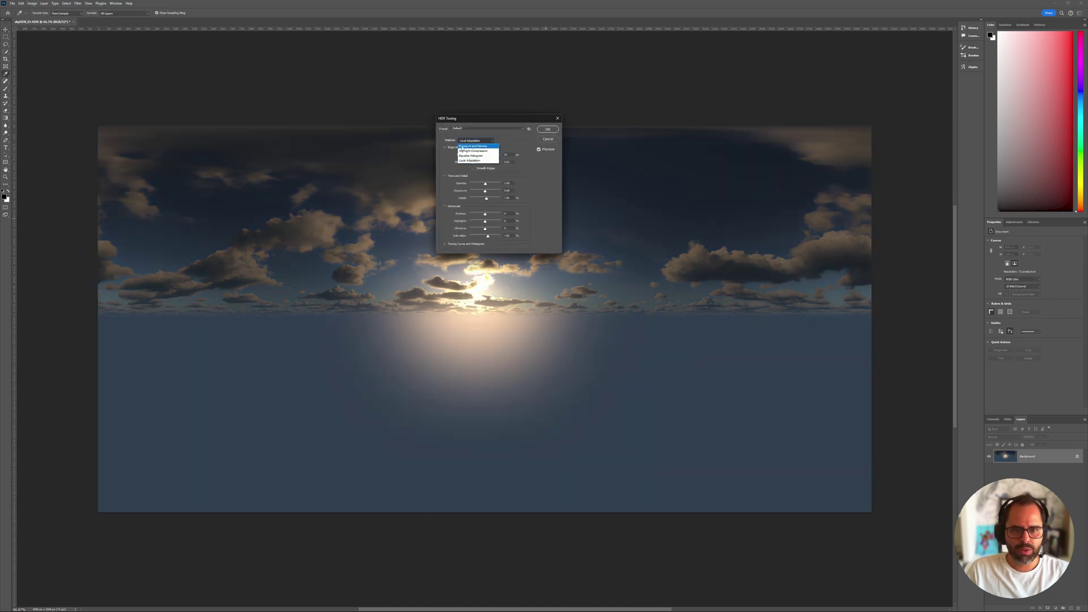
left_click(448, 143)
left_click(467, 140)
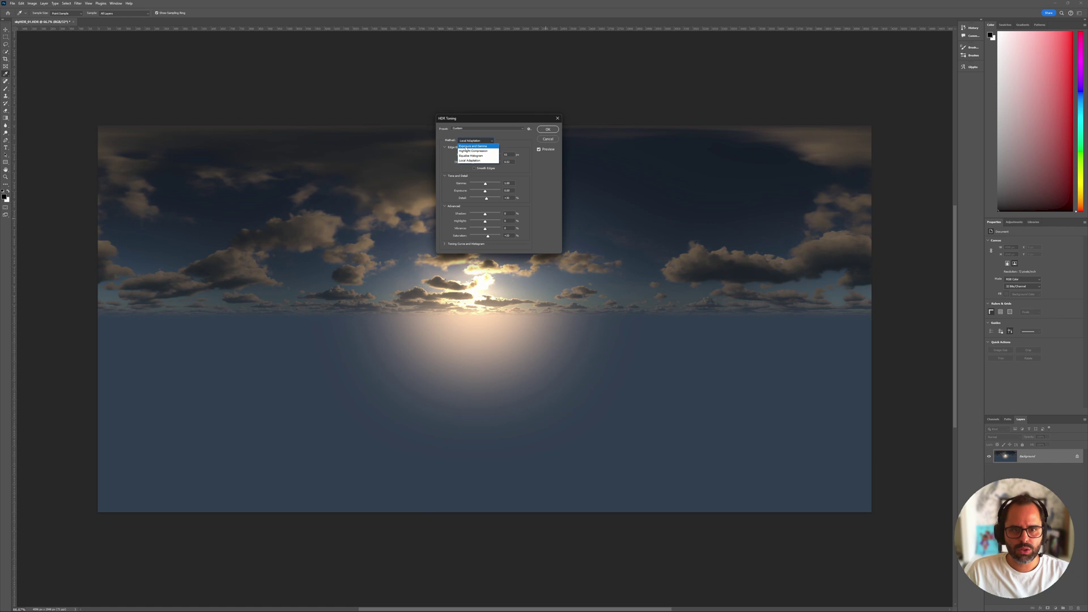
left_click(475, 147)
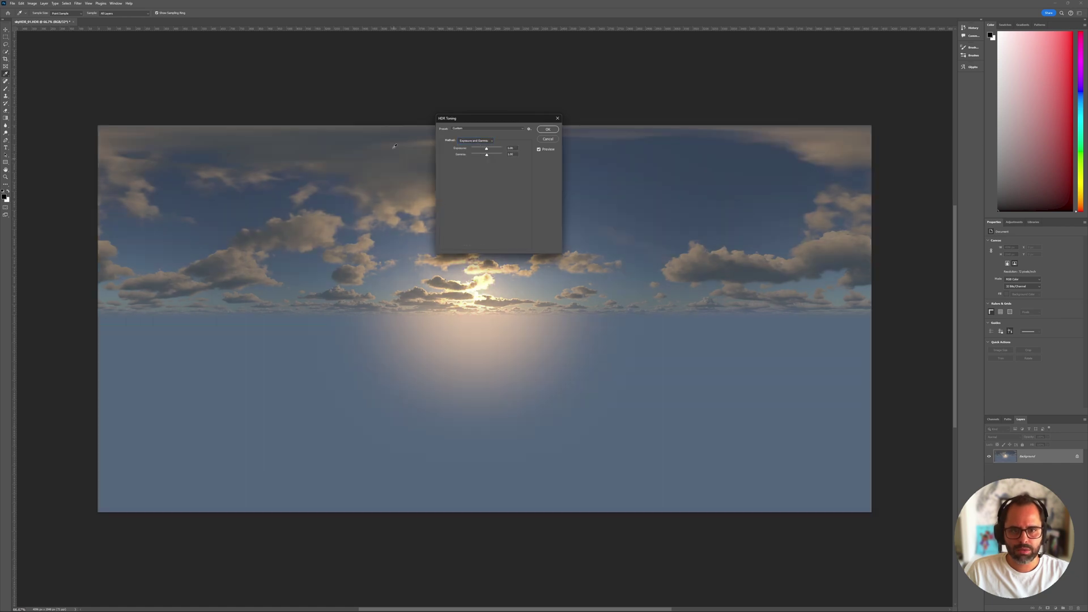
left_click(549, 129)
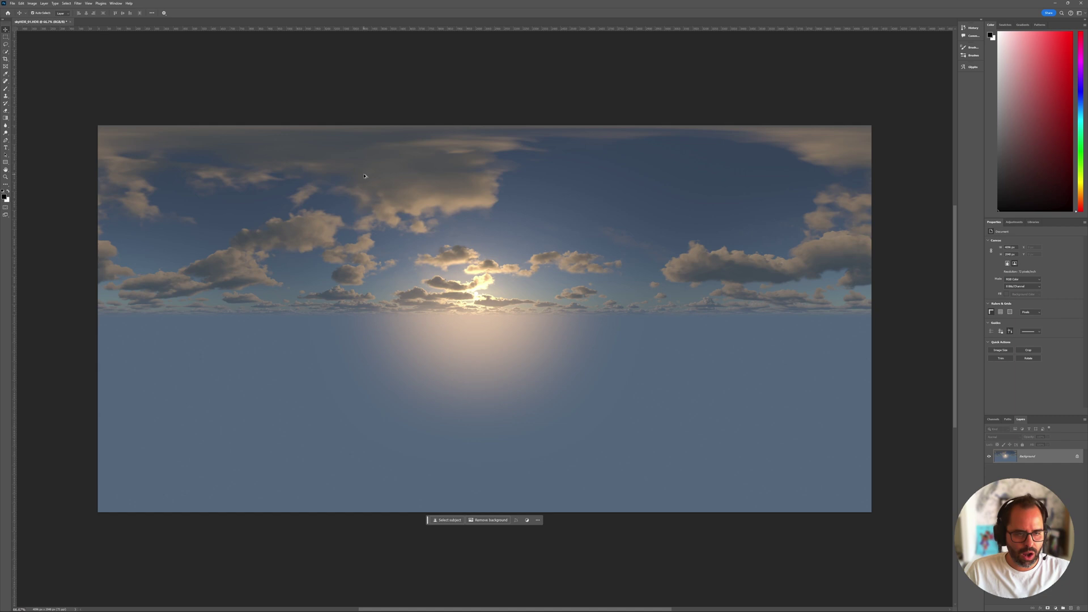
Export the sky image for web as skyHDR_01.jpg in the images folder
key("ctrl+shift+s")
key("ctrl+alt+shift+s")
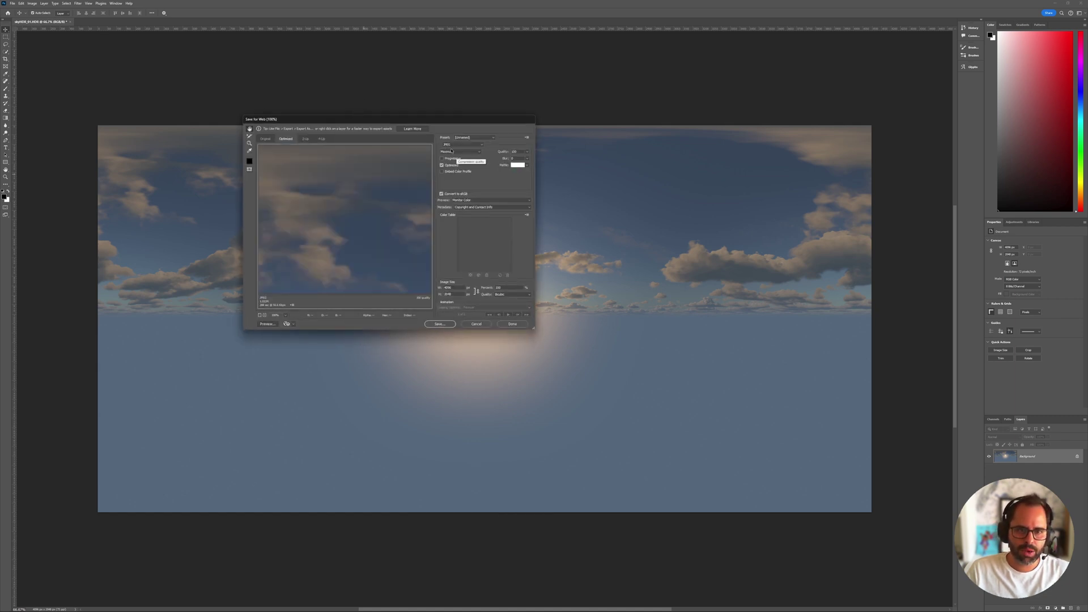
left_click(440, 324)
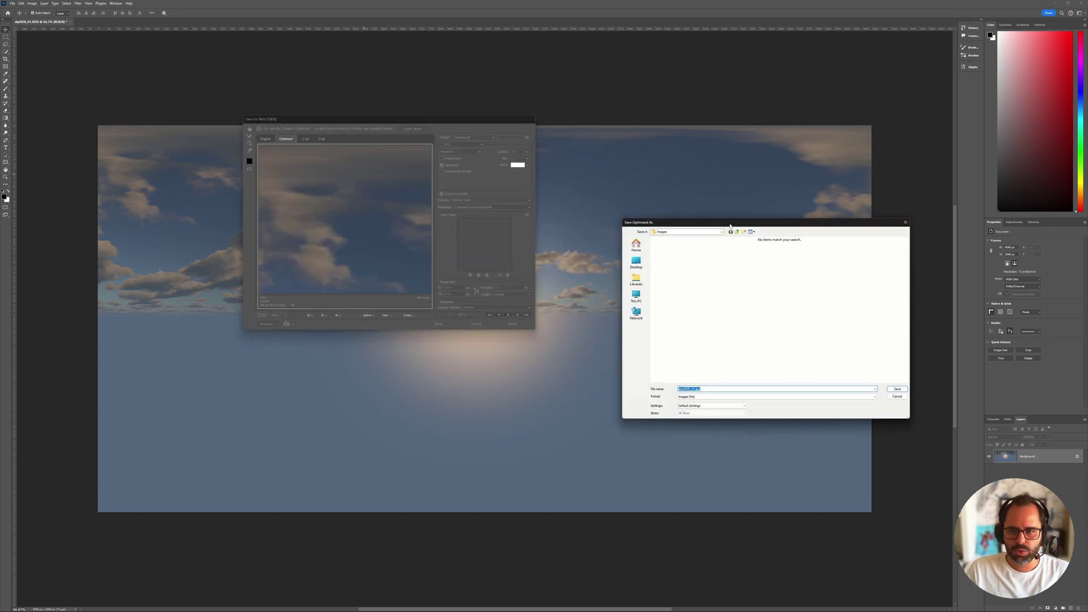
left_click_drag(730, 224, 497, 176)
left_click(472, 341)
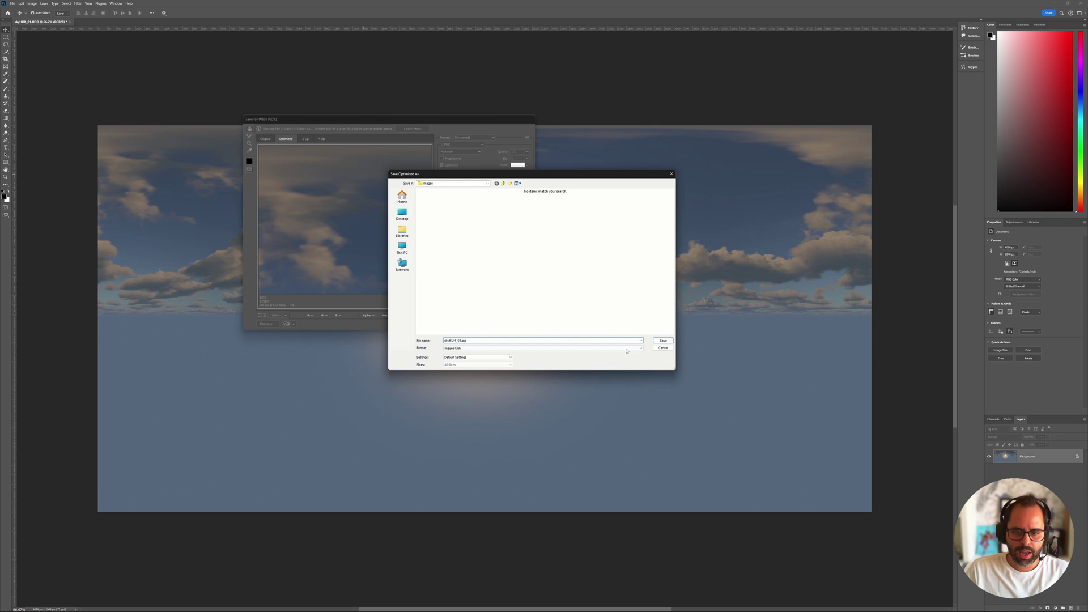
left_click(657, 341)
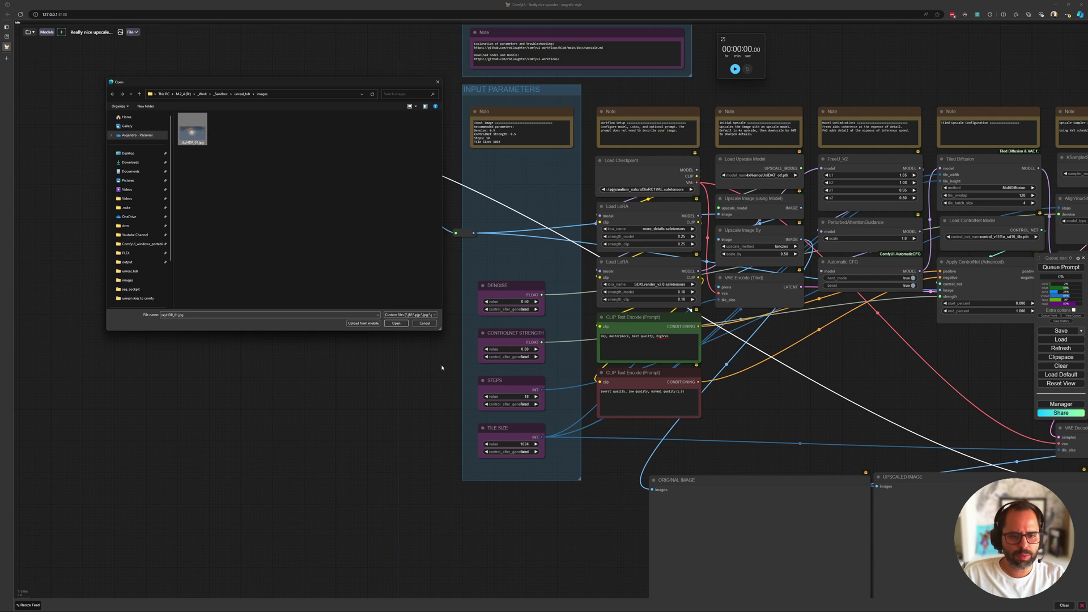
In ComfyUI, load skyHDR_01.jpg into the upscale workflow's Load Image node and look over the node graph
key("Return")
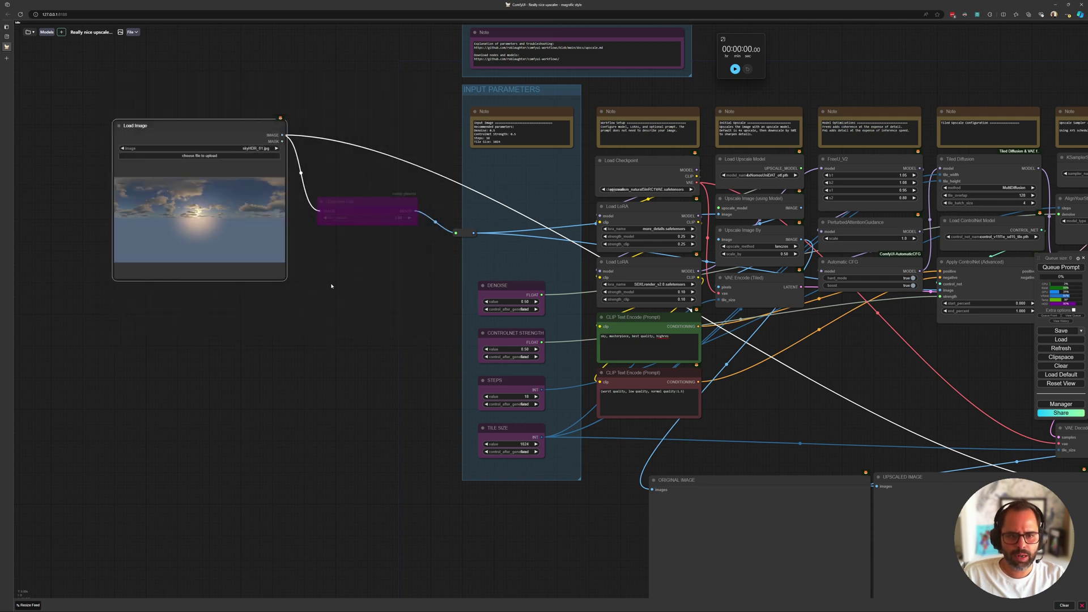
scroll(871, 361, "down", 3)
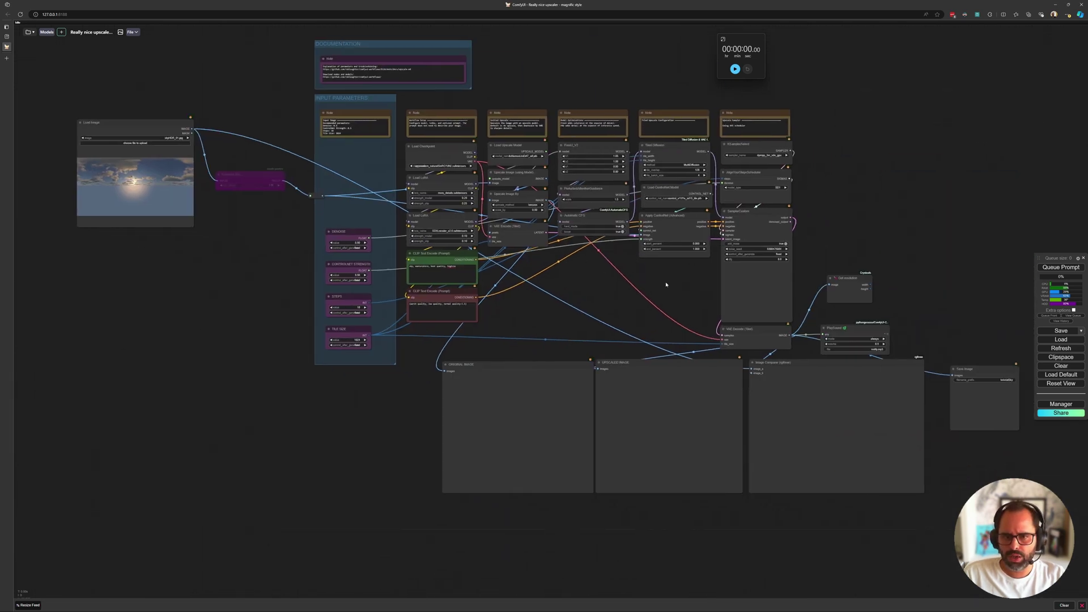
left_click_drag(447, 212, 483, 258)
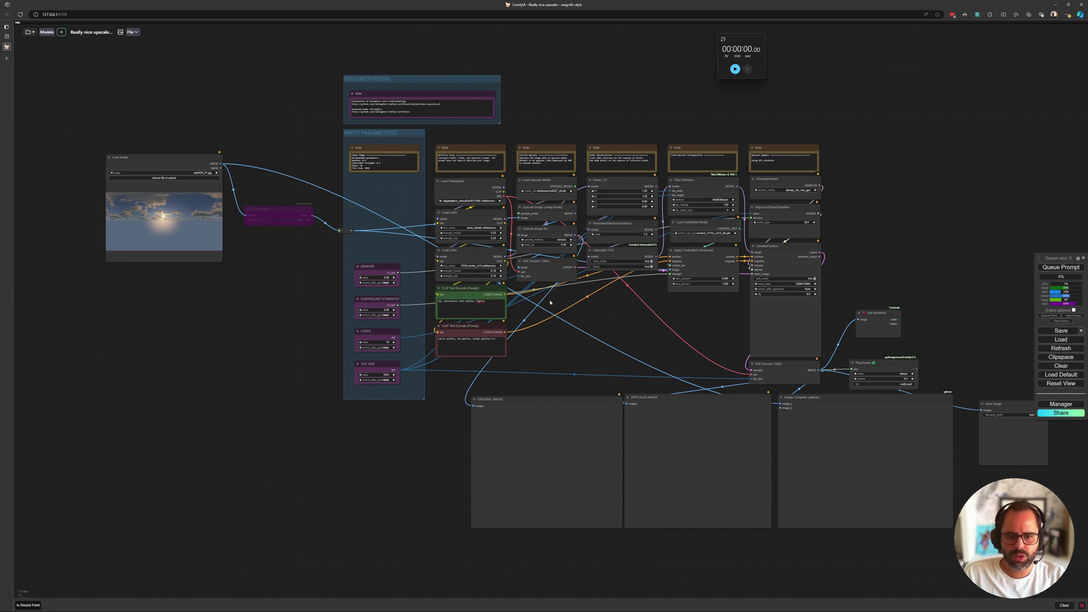
scroll(687, 180, "up", 2)
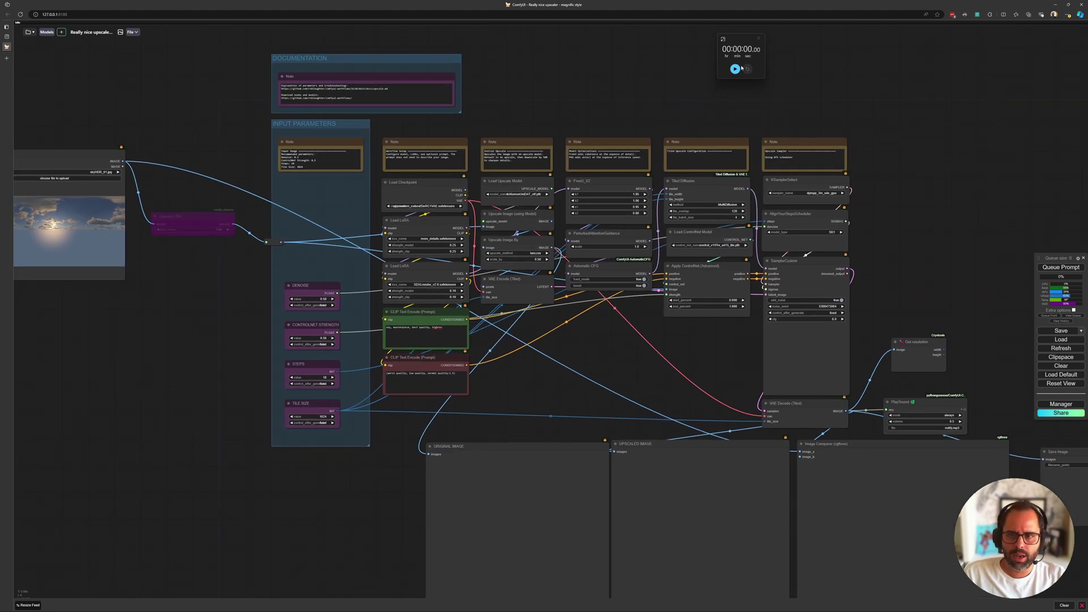
Queue the upscale workflow for the loaded skyHDR_01.jpg sky image
left_click_drag(741, 68, 582, 105)
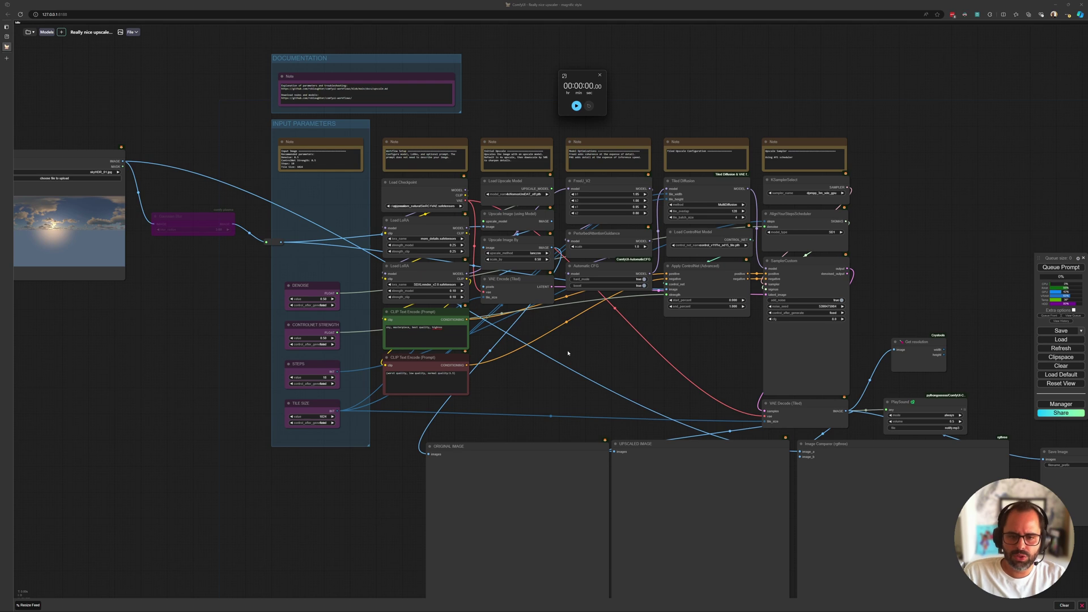
left_click_drag(959, 327, 887, 295)
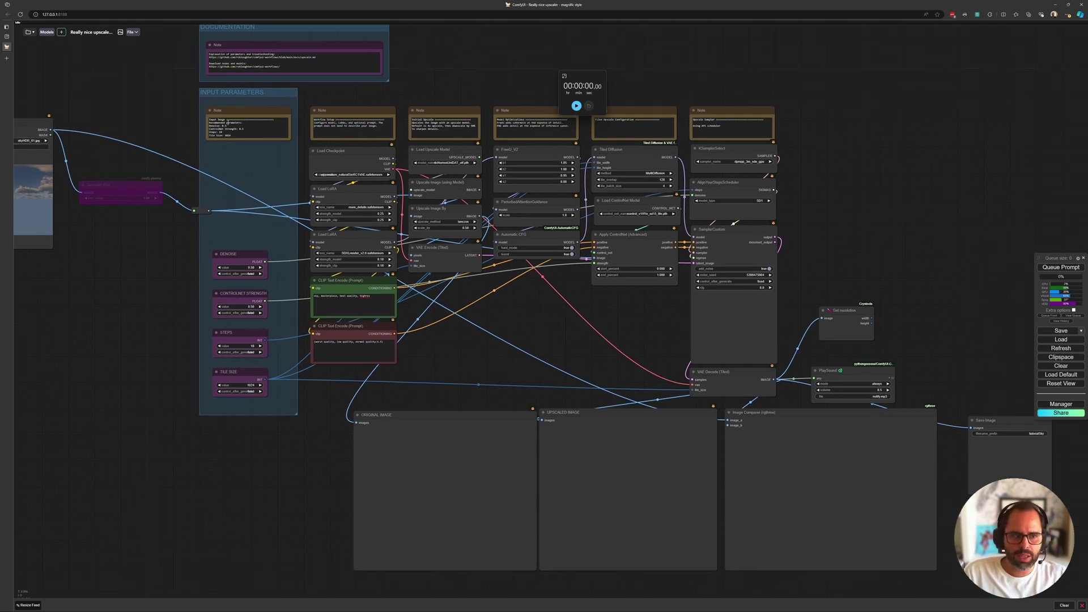
left_click(227, 122)
left_click_drag(186, 151, 283, 154)
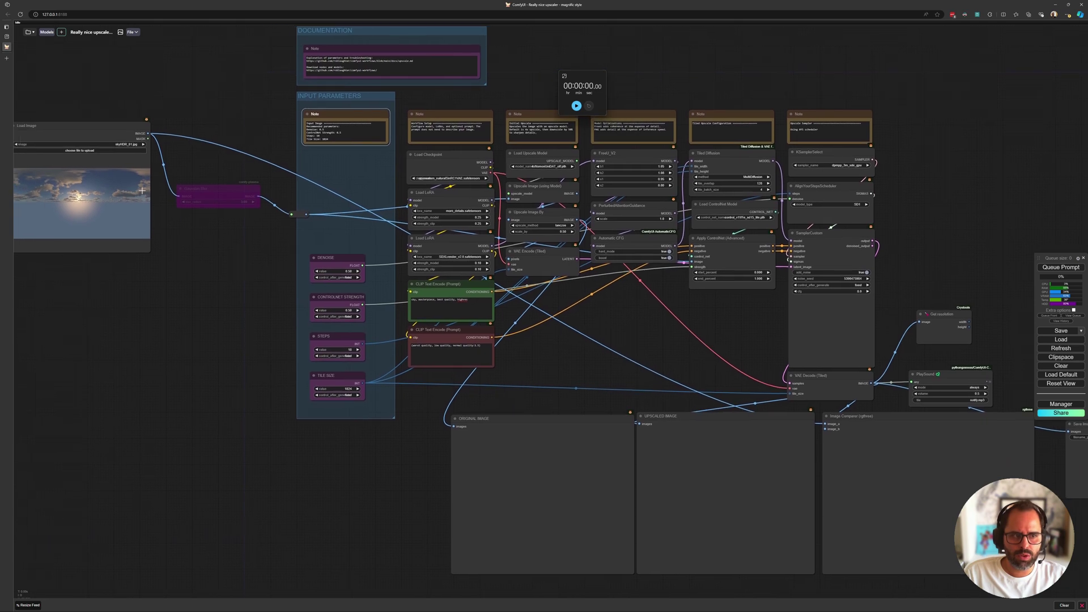
left_click_drag(143, 190, 156, 190)
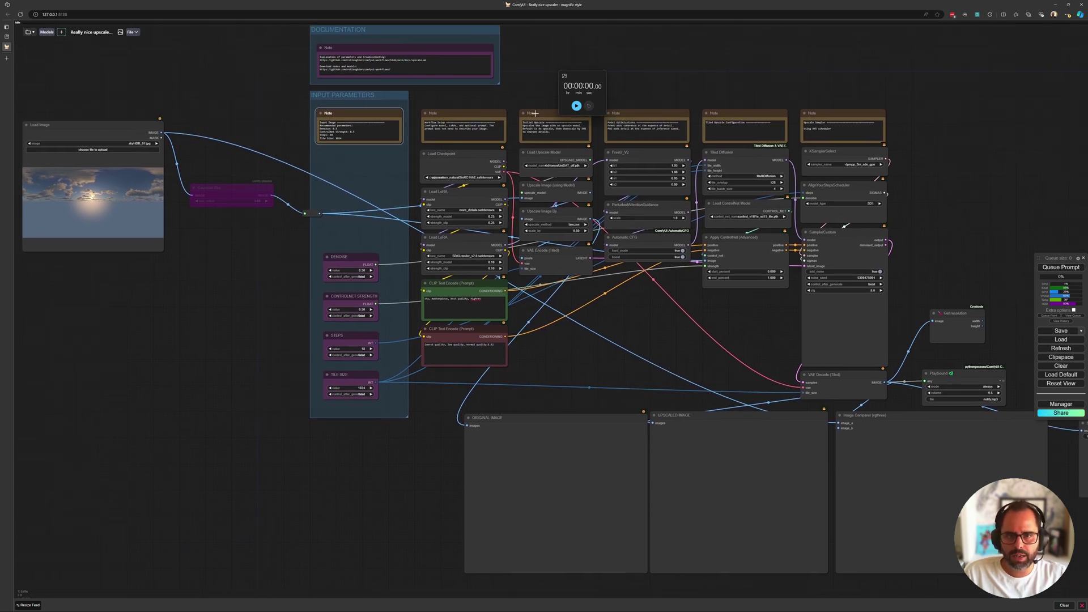
left_click_drag(572, 79, 583, 59)
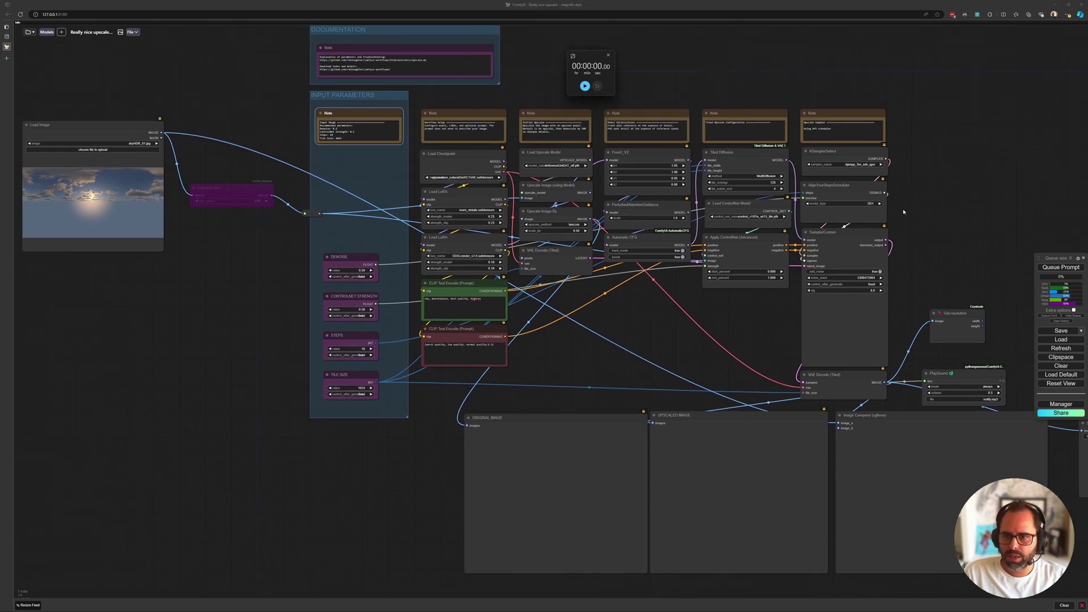
left_click(1052, 268)
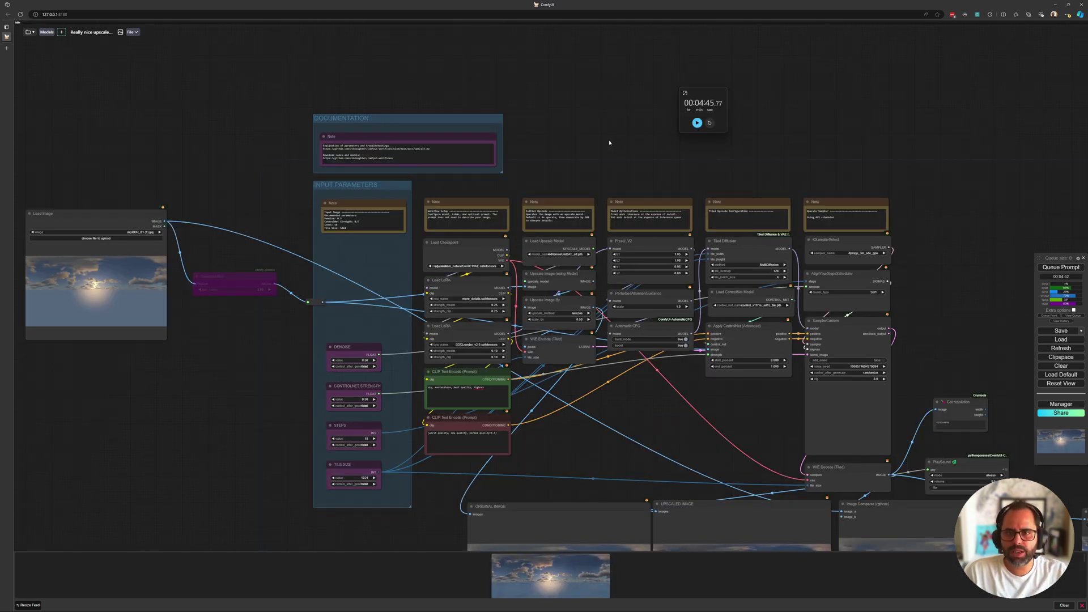
Close the stopwatch window that overlaps the node graph
left_click_drag(697, 99, 687, 101)
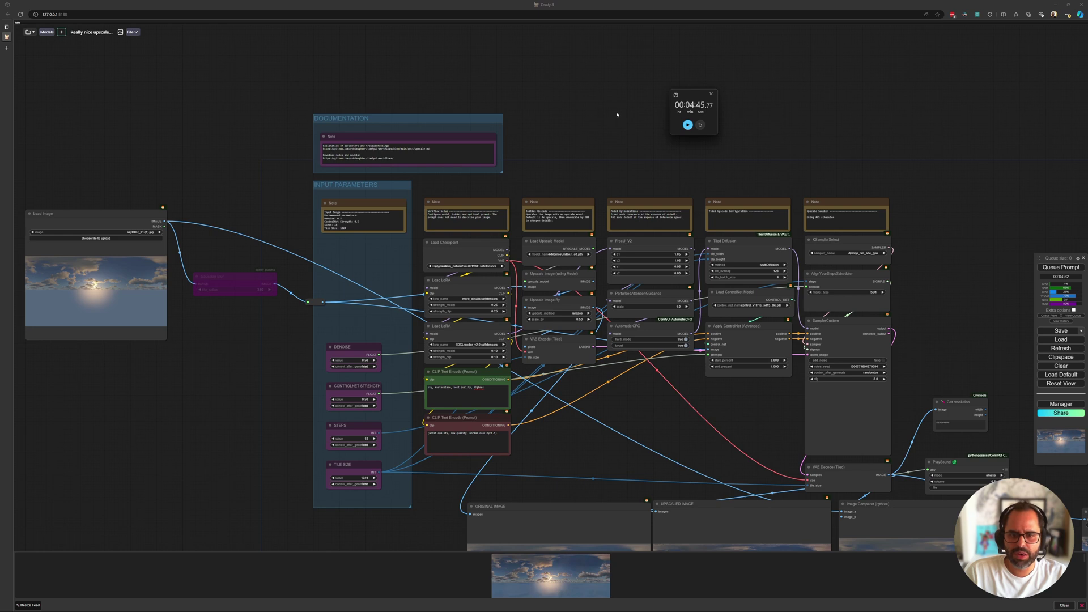
scroll(569, 176, "up", 3)
scroll(559, 182, "down", 2)
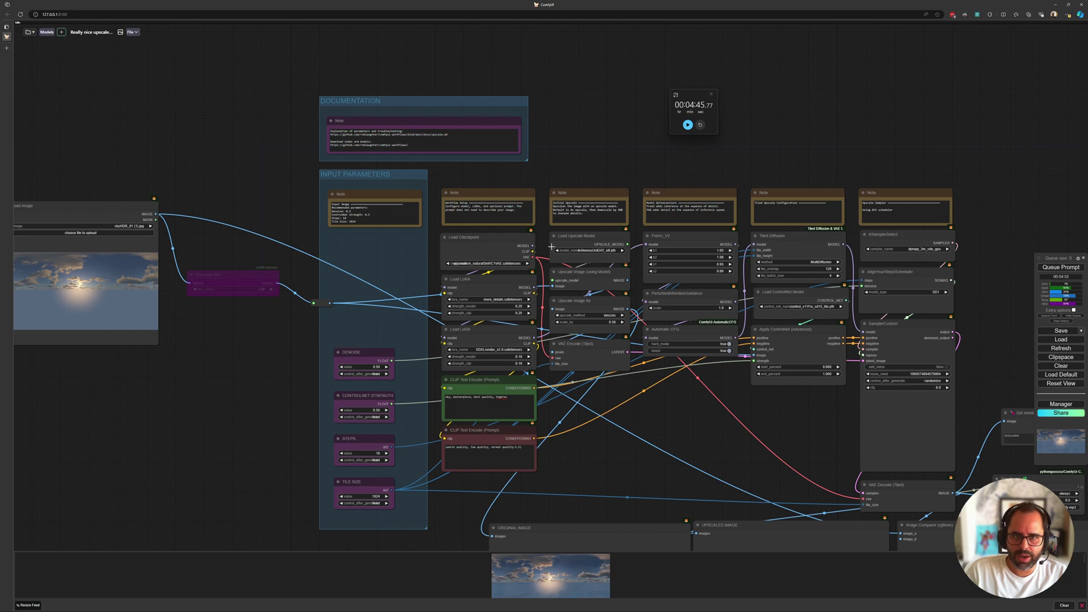
left_click_drag(693, 104, 636, 112)
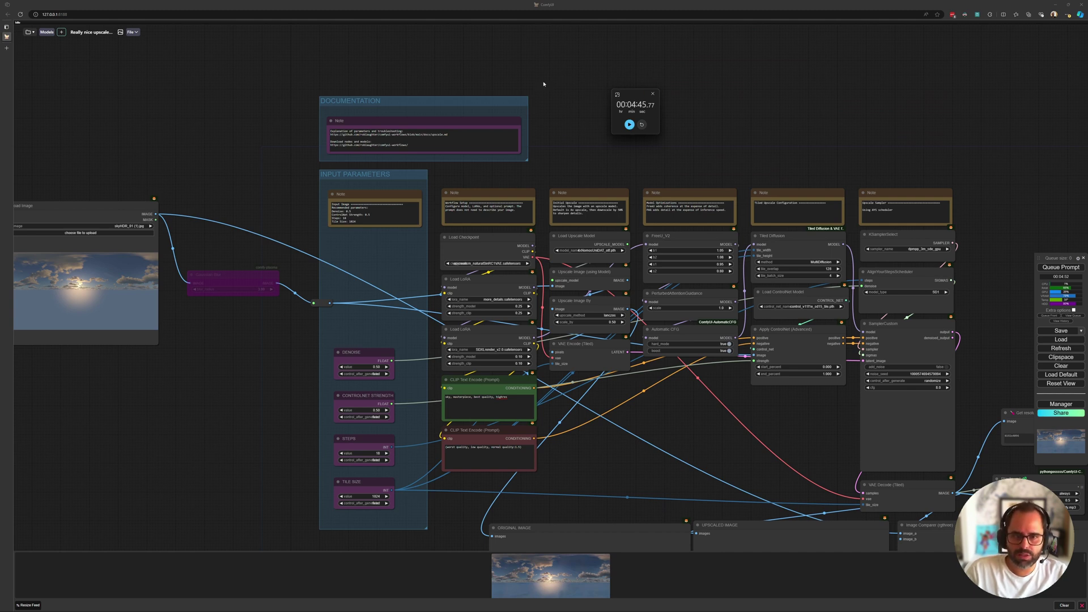
left_click(655, 96)
Examine the original and upscaled previews, then compare both versions of the clouds in the Image Comparer node
left_click_drag(705, 228, 438, 23)
left_click_drag(595, 226, 537, 122)
scroll(537, 122, "up", 3)
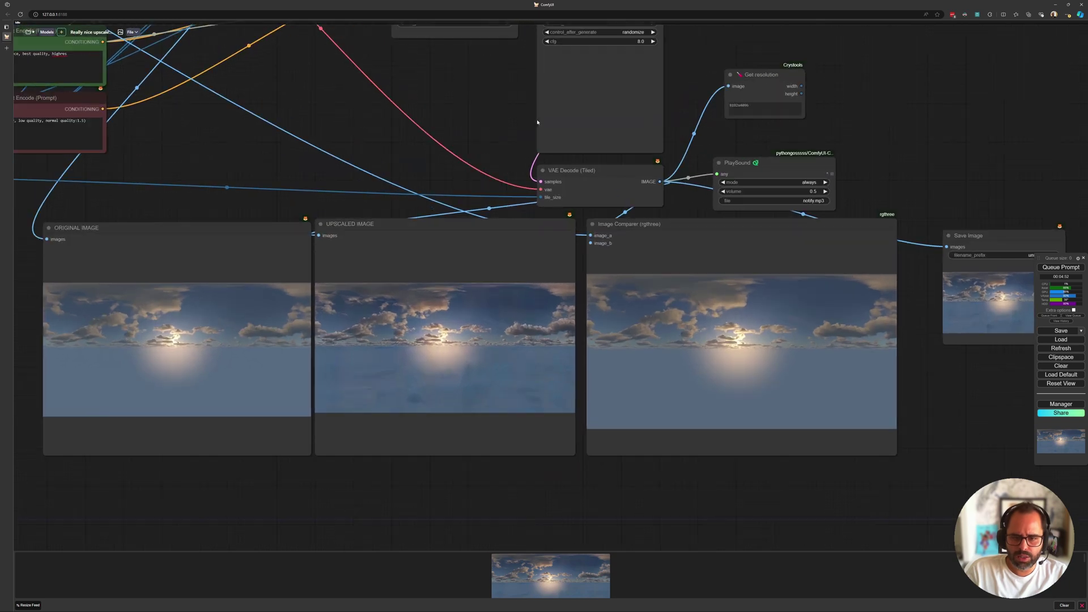
scroll(538, 123, "up", 1)
left_click_drag(651, 225, 540, 95)
scroll(605, 176, "up", 7)
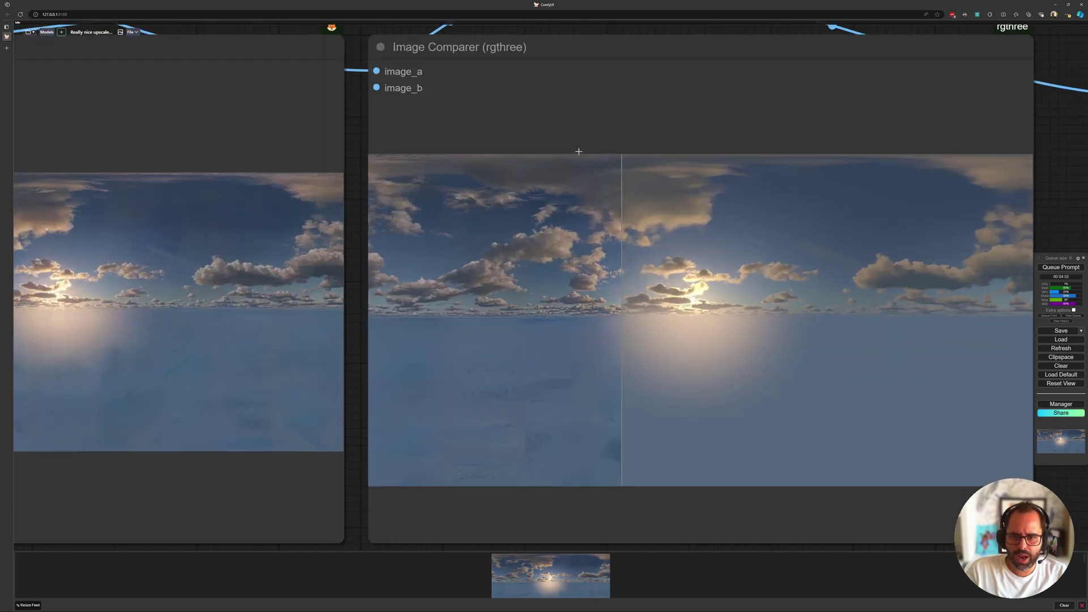
scroll(579, 152, "up", 5)
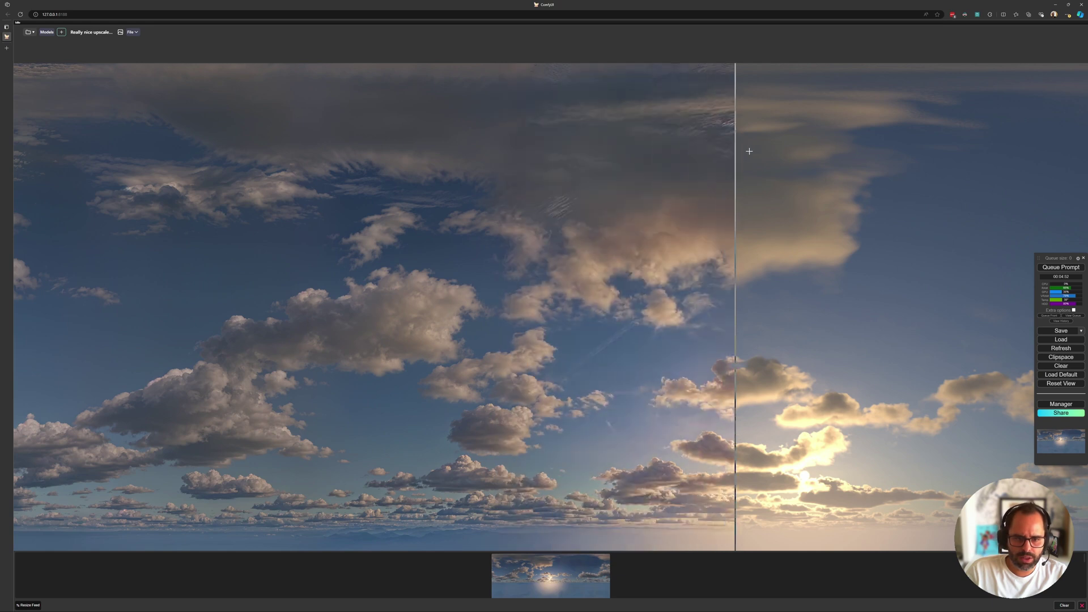
Compare cloud detail around the sun between the original and upscaled sky in the Image Comparer node
left_click_drag(742, 339, 546, 122)
scroll(554, 121, "up", 2)
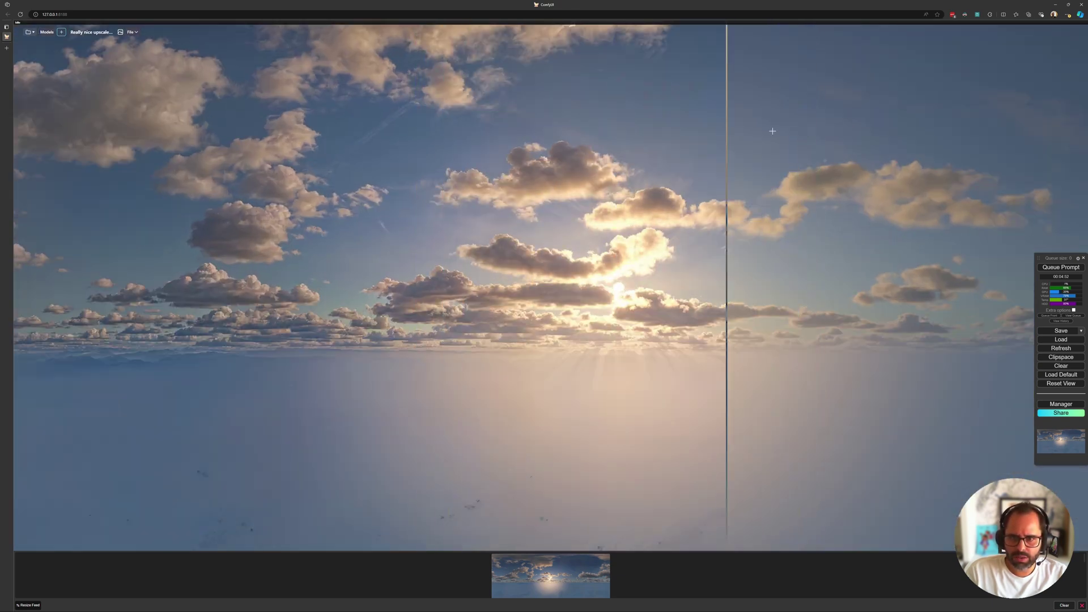
scroll(413, 109, "up", 2)
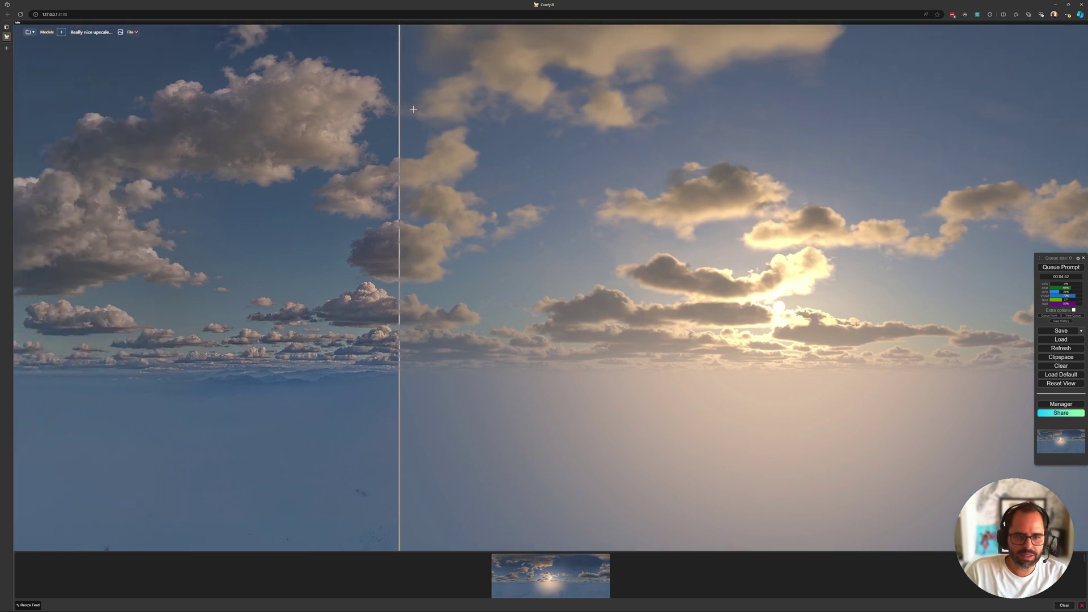
left_click_drag(414, 108, 513, 131)
left_click_drag(706, 129, 255, 132)
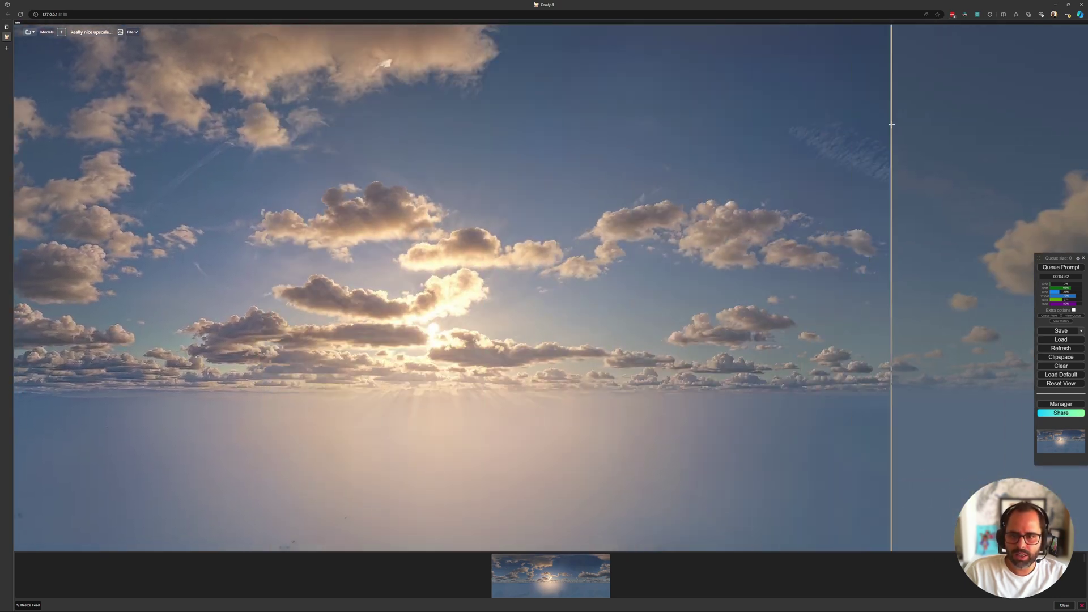
left_click_drag(891, 124, 528, 171)
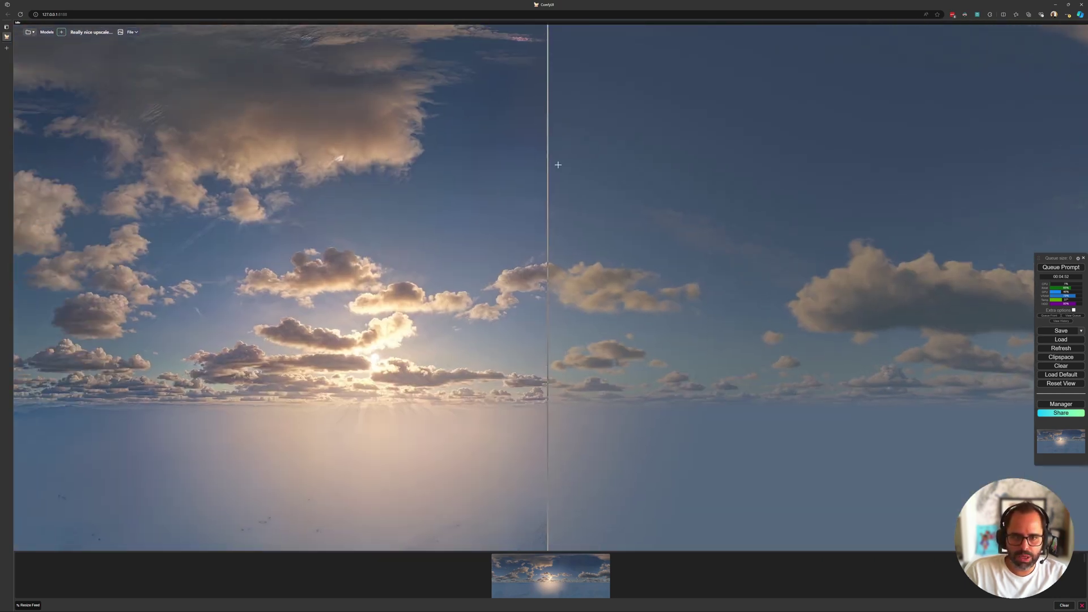
Check the upper clouds and the full panorama in the Image Comparer, then inspect the Save Image node's output
scroll(544, 170, "down", 3)
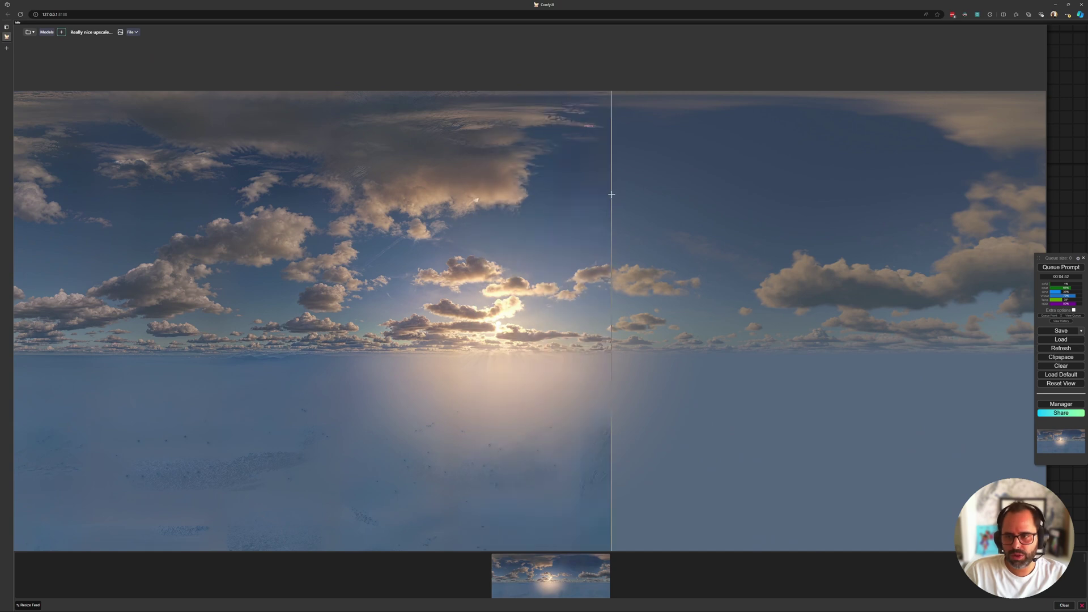
scroll(475, 201, "up", 3)
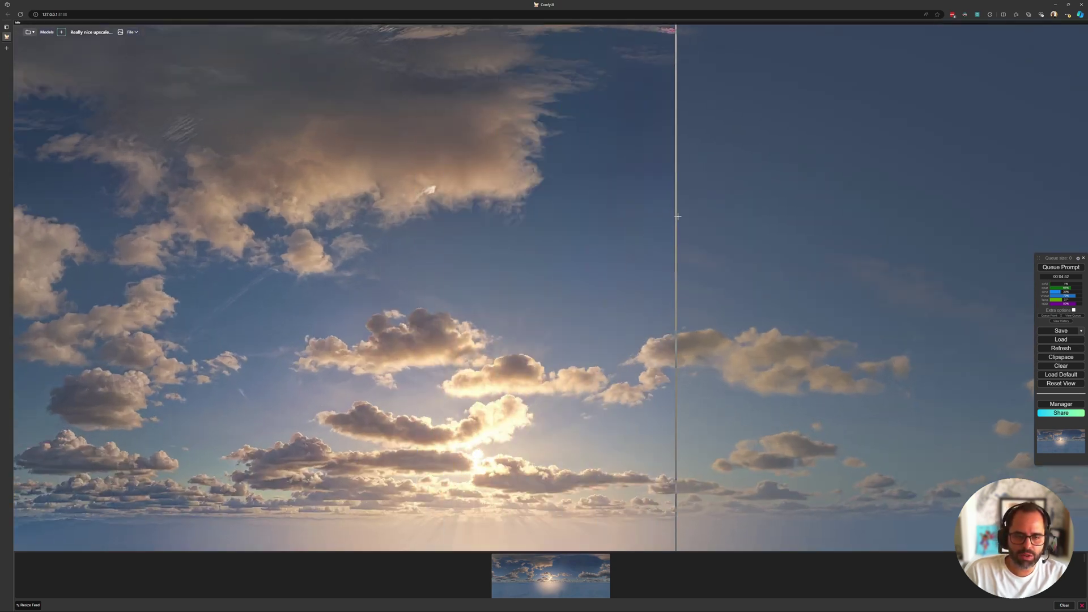
scroll(742, 226, "down", 3)
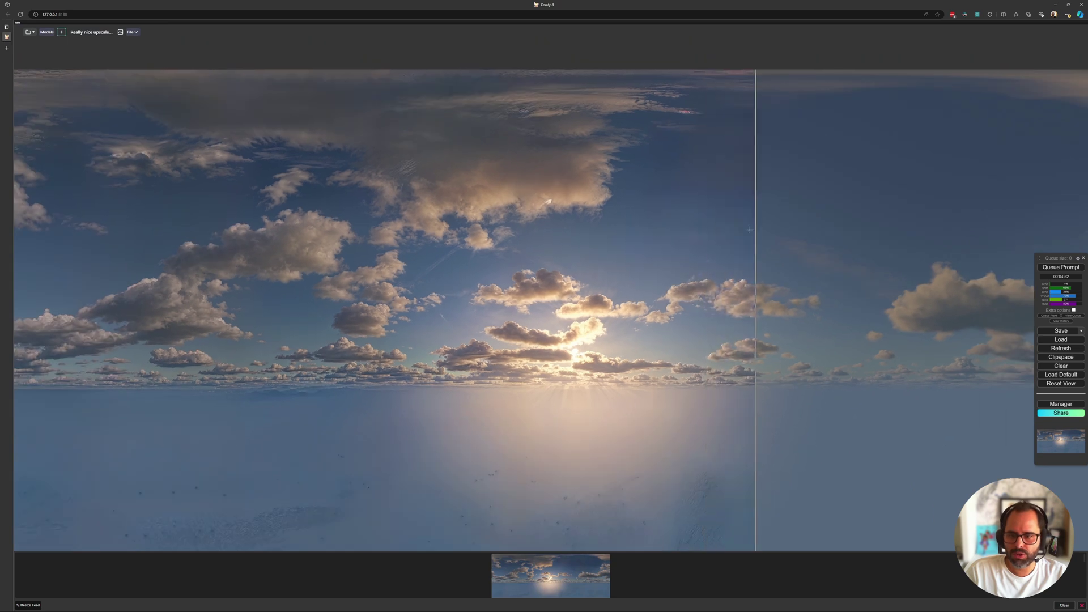
scroll(749, 230, "down", 3)
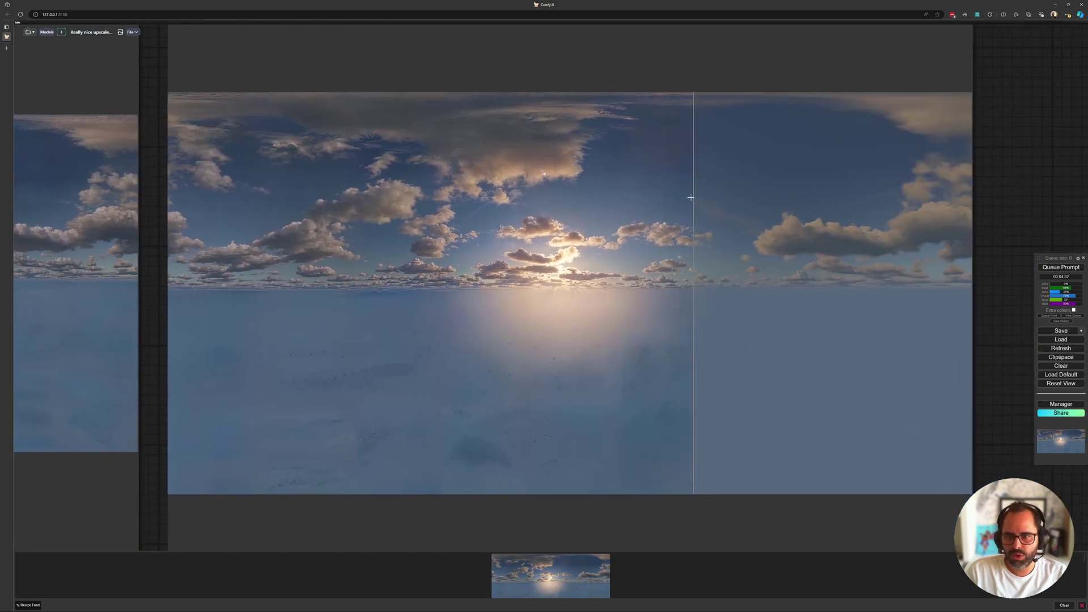
middle_click_drag(672, 165, 717, 216)
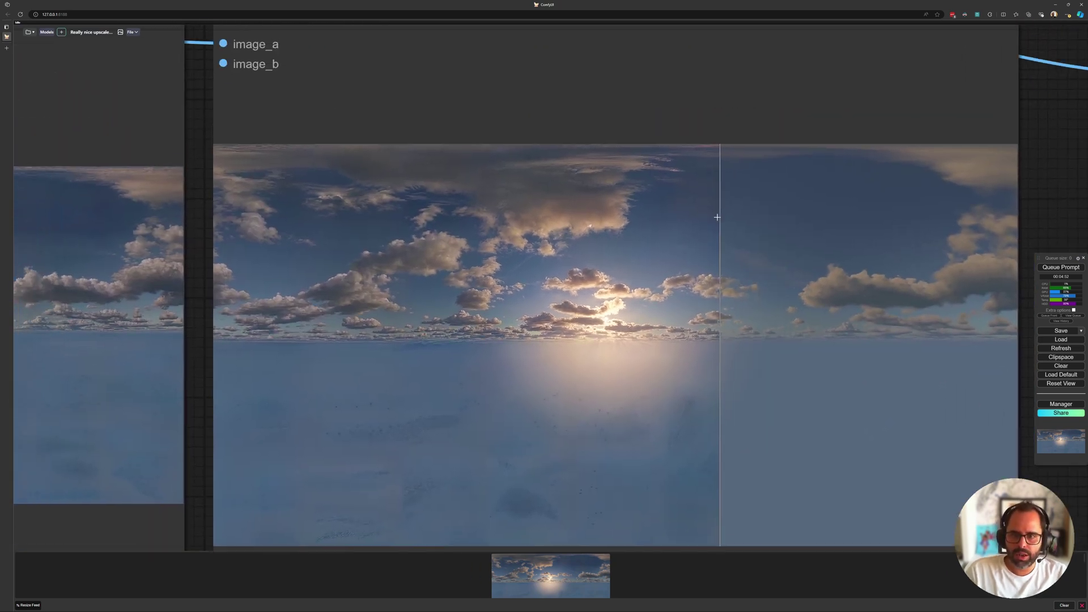
middle_click_drag(698, 144, 657, 114)
scroll(657, 114, "down", 5)
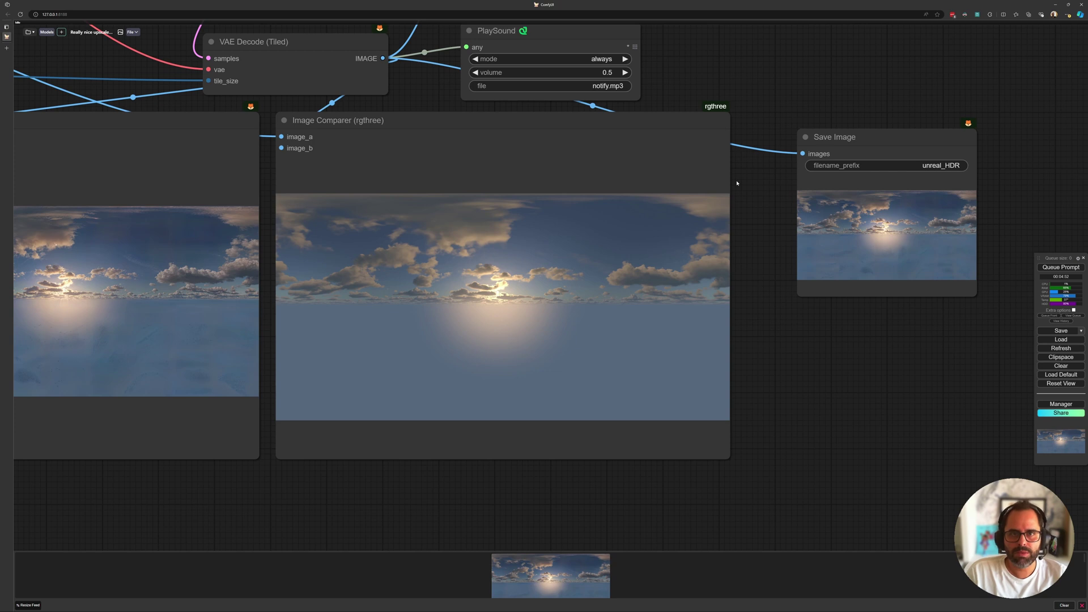
Switch to Nuke, show the 32-bit Unreal HDR in the viewer and lower the viewer exposure to check its dynamic range
key("alt+Tab")
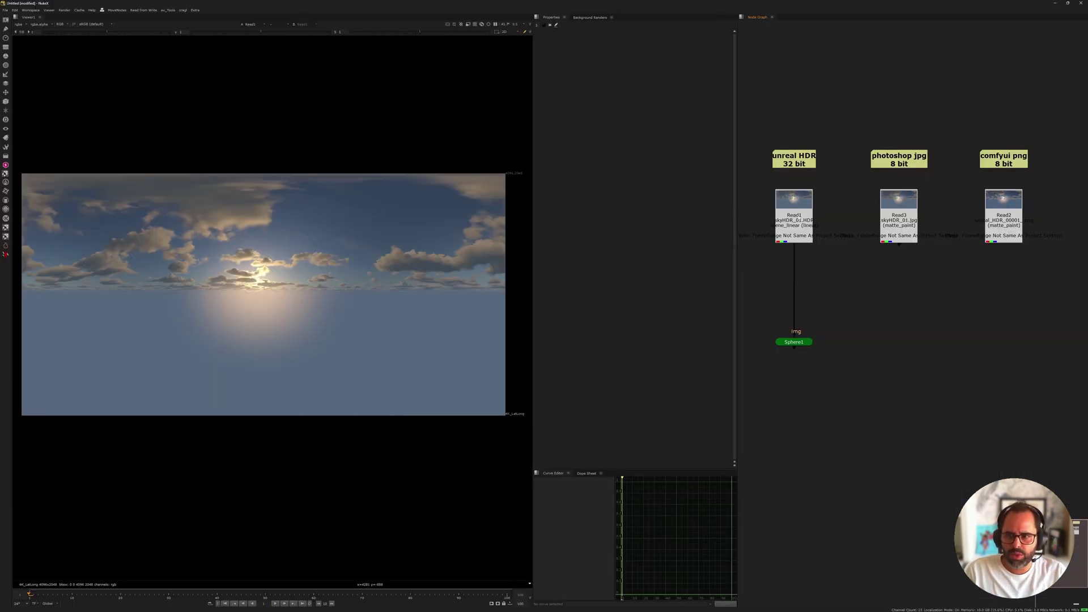
left_click(798, 219)
left_click(736, 195)
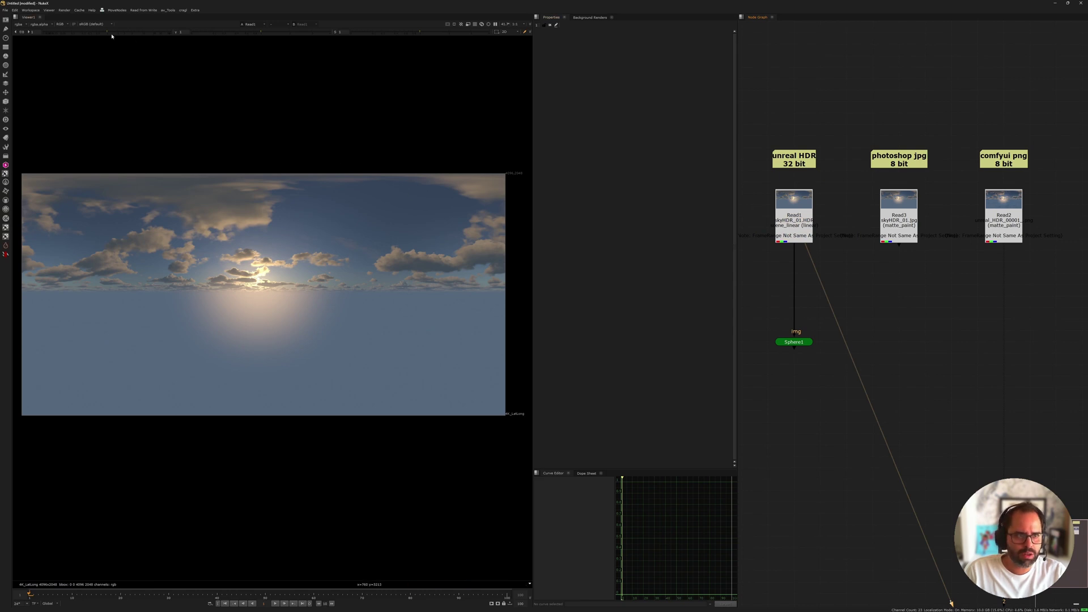
left_click_drag(106, 32, 51, 33)
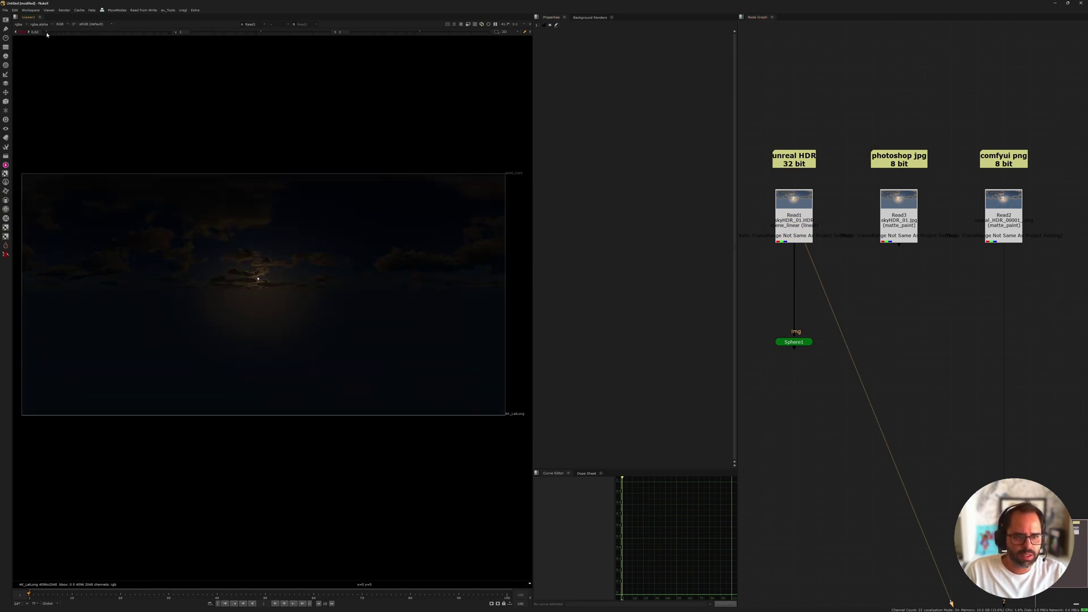
Compare the 8-bit ComfyUI PNG and Photoshop JPG in the viewer at the lowered exposure
left_click(900, 206)
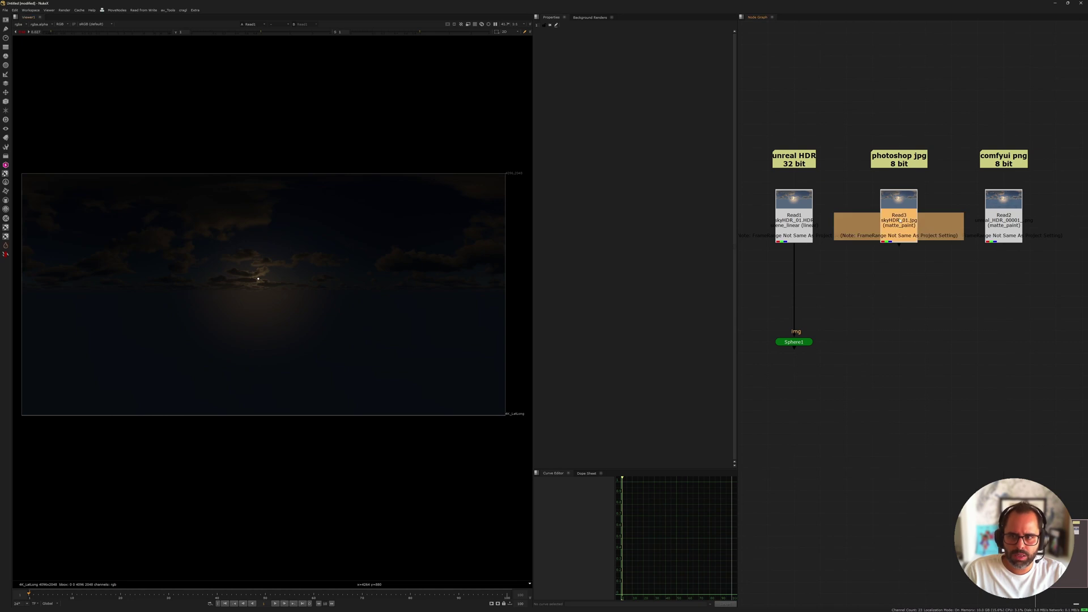
scroll(935, 199, "up", 4)
middle_click_drag(854, 227, 832, 210)
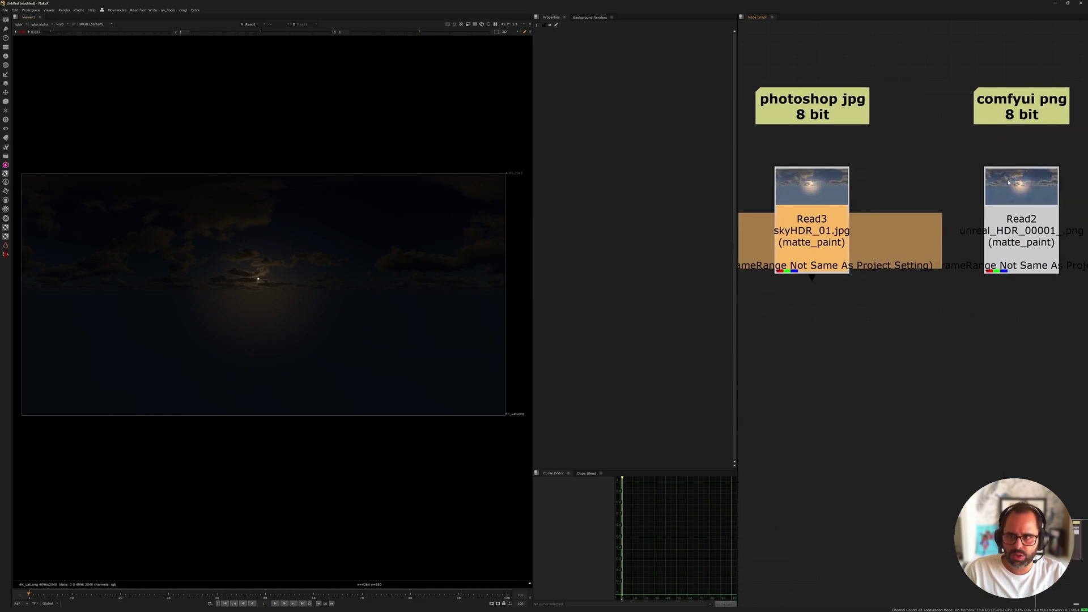
left_click(1024, 192)
key("1")
left_click(830, 221)
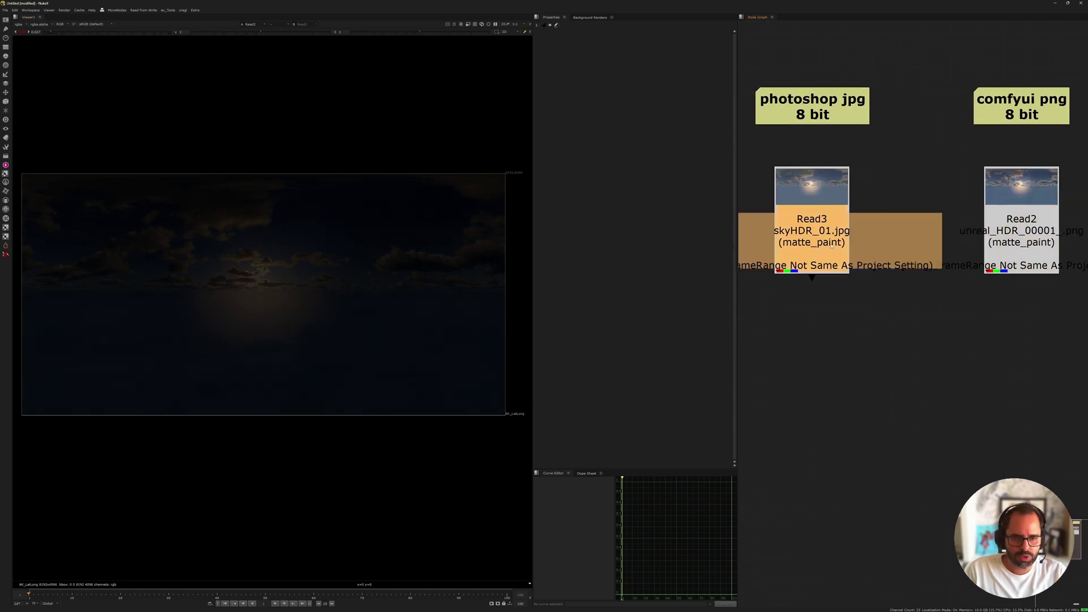
key("1")
key("2")
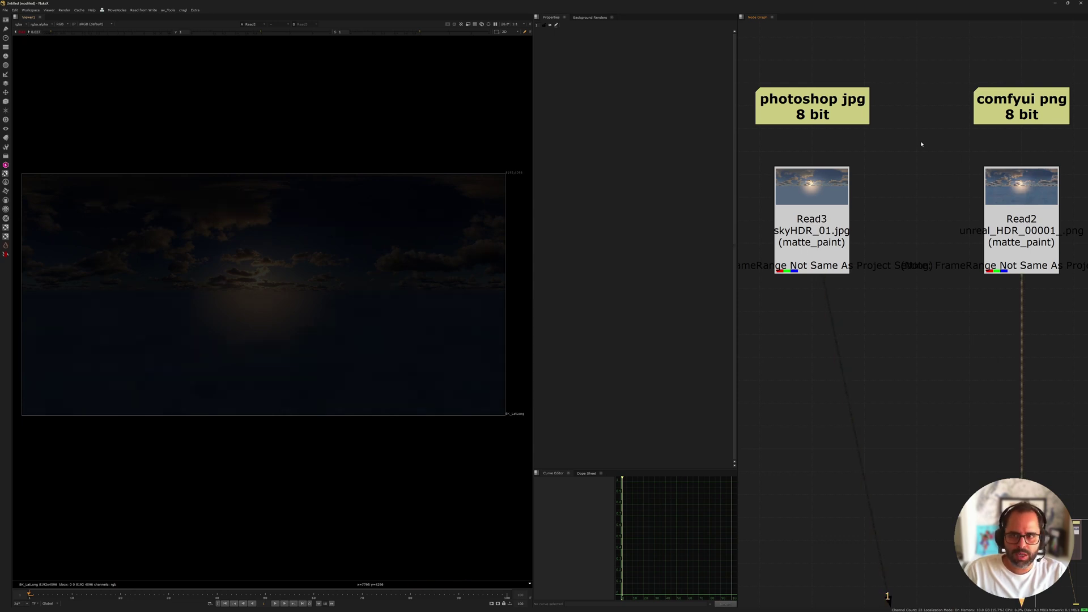
Reset the viewer exposure and compare cloud detail between the Photoshop JPG and the ComfyUI PNG
left_click(24, 31)
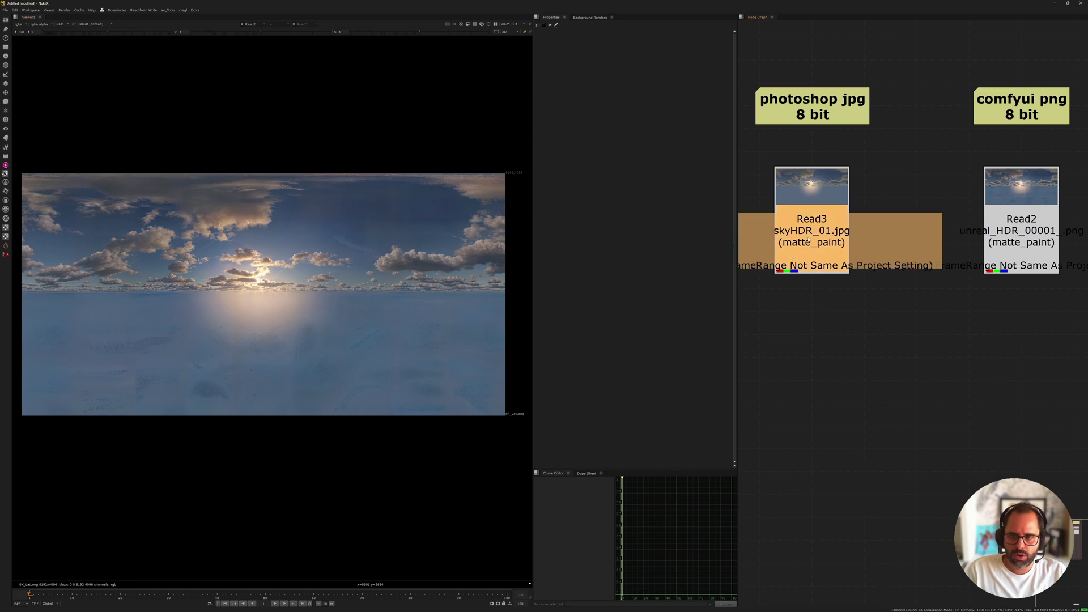
scroll(223, 281, "up", 5)
key("1")
key("2")
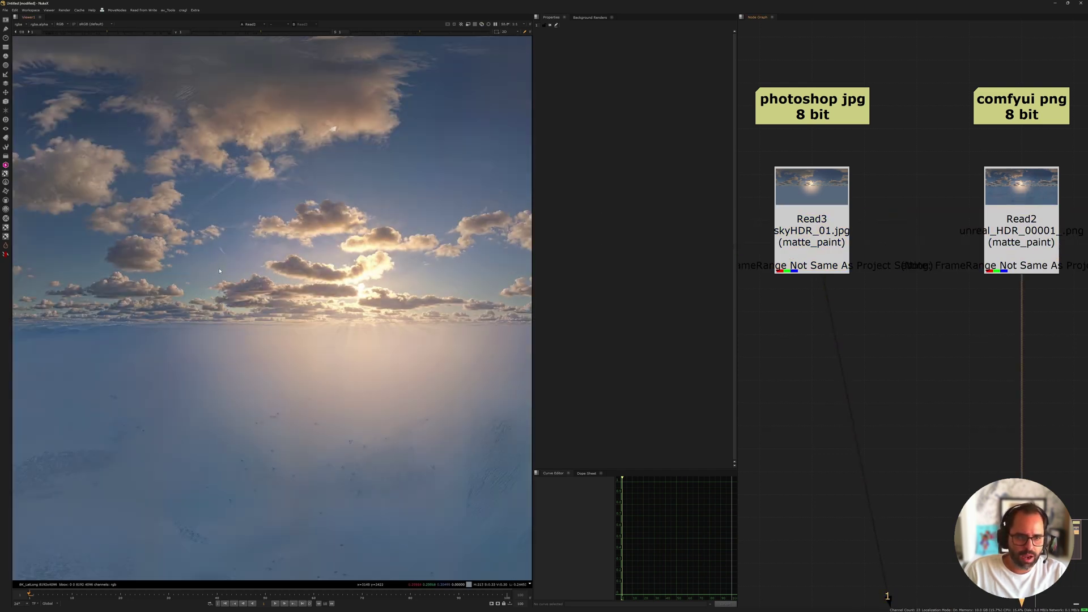
key("1")
key("2")
key("1")
scroll(231, 263, "down", 4)
key("1")
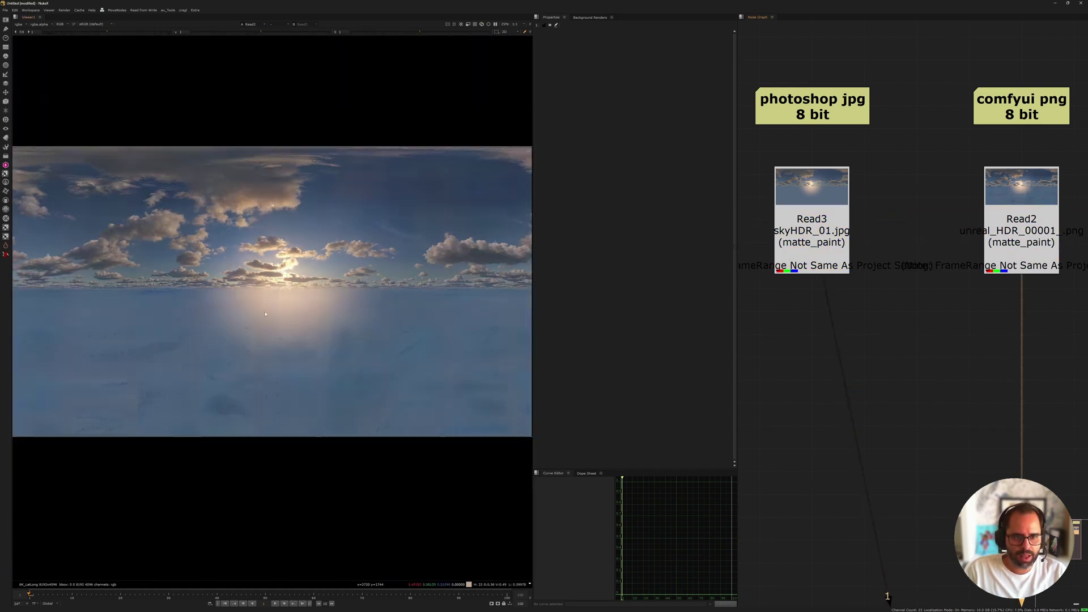
Add a MatchGrade node below the ComfyUI PNG read node
middle_click_drag(881, 228, 922, 215)
left_click(869, 360)
scroll(863, 327, "down", 2)
middle_click_drag(864, 326, 913, 258)
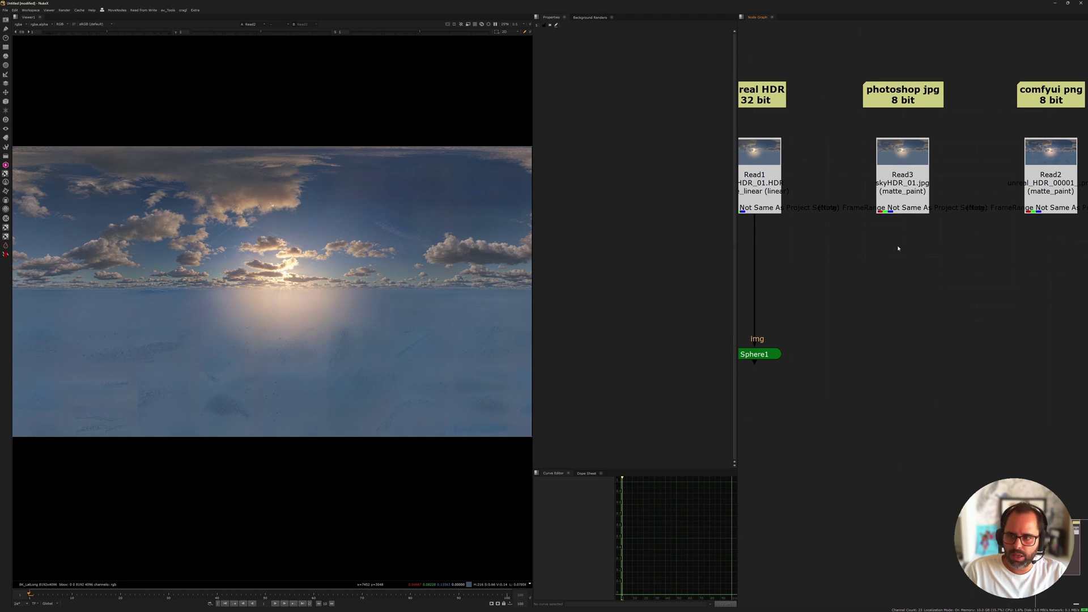
middle_click_drag(885, 294, 834, 302)
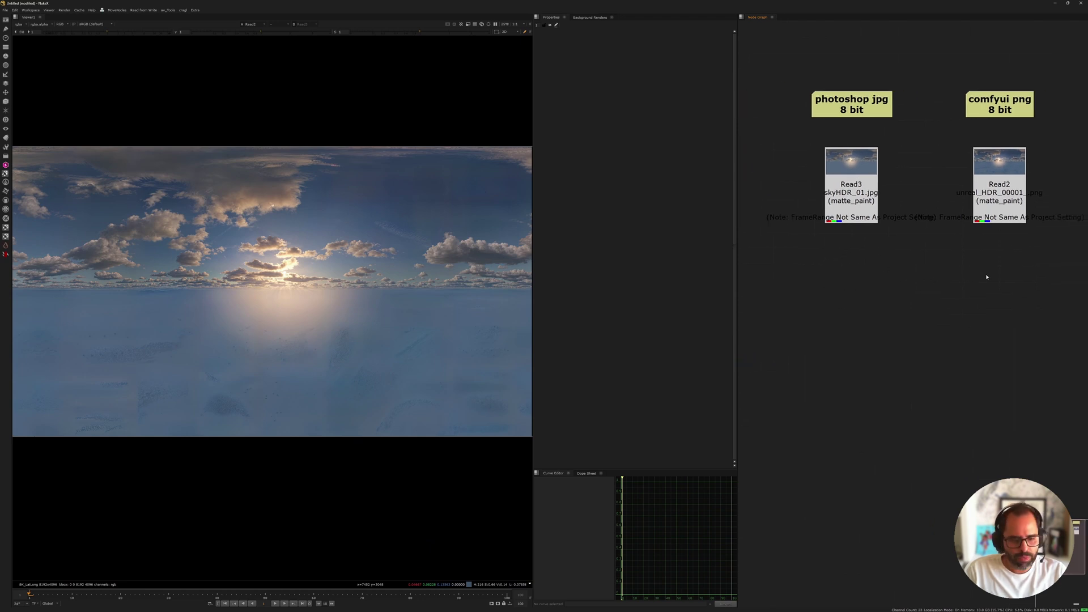
key("Tab")
type("match")
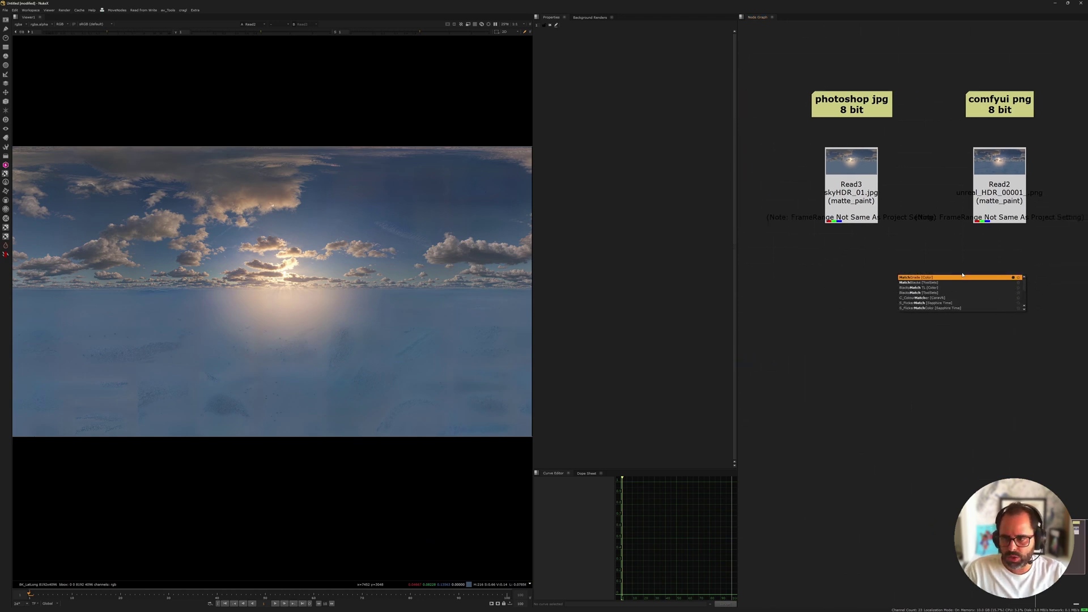
key("Return")
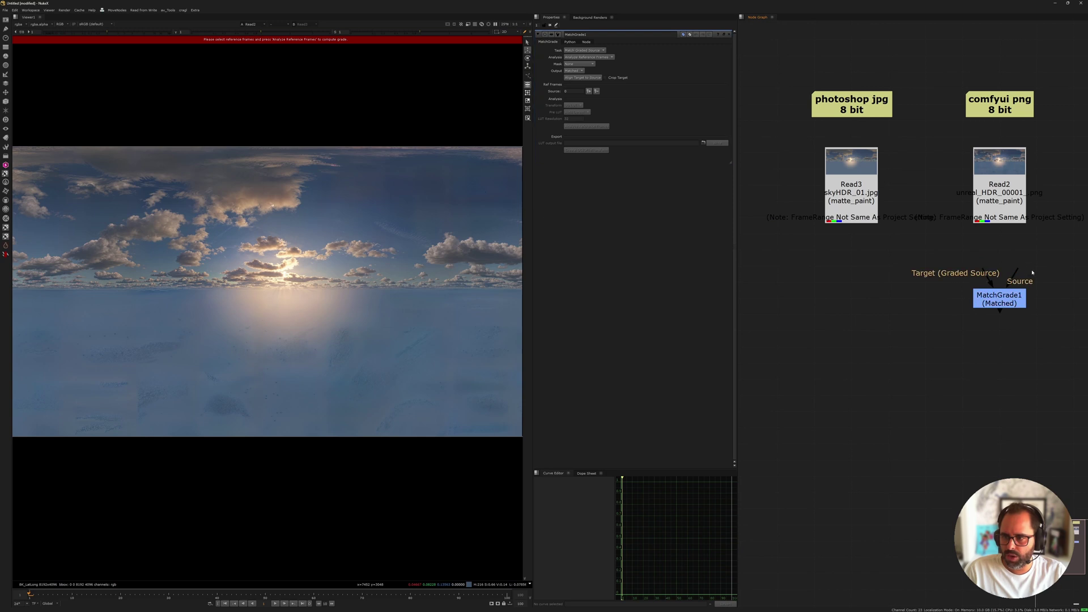
Connect MatchGrade's source to the ComfyUI PNG and its target to the Unreal HDR, and move the node slightly lower
left_click_drag(1017, 270, 987, 215)
middle_click_drag(934, 272, 975, 253)
left_click_drag(1023, 251, 754, 167)
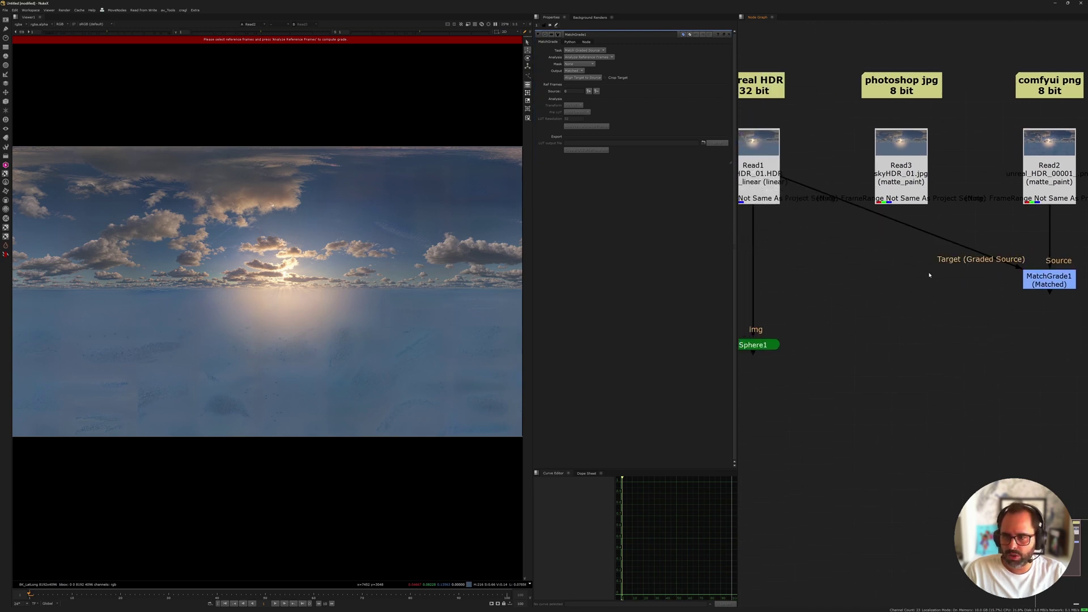
middle_click_drag(929, 275, 907, 268)
left_click_drag(1027, 273, 1027, 304)
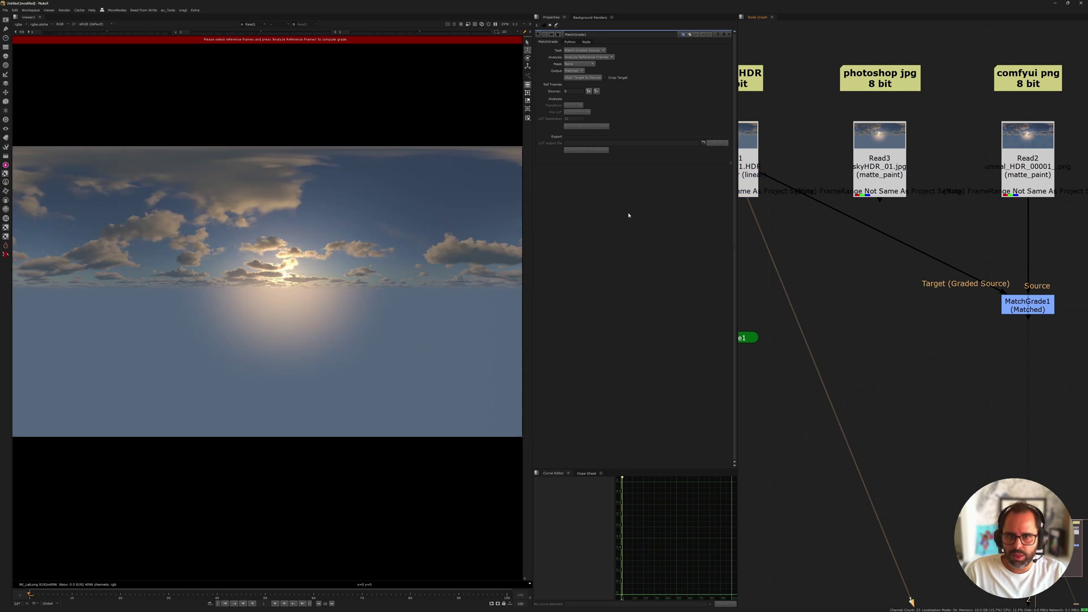
Compare the HDR and PNG frame sizes, then insert a Reformat node before MatchGrade's target, using the scale type with a value of 2
key("1")
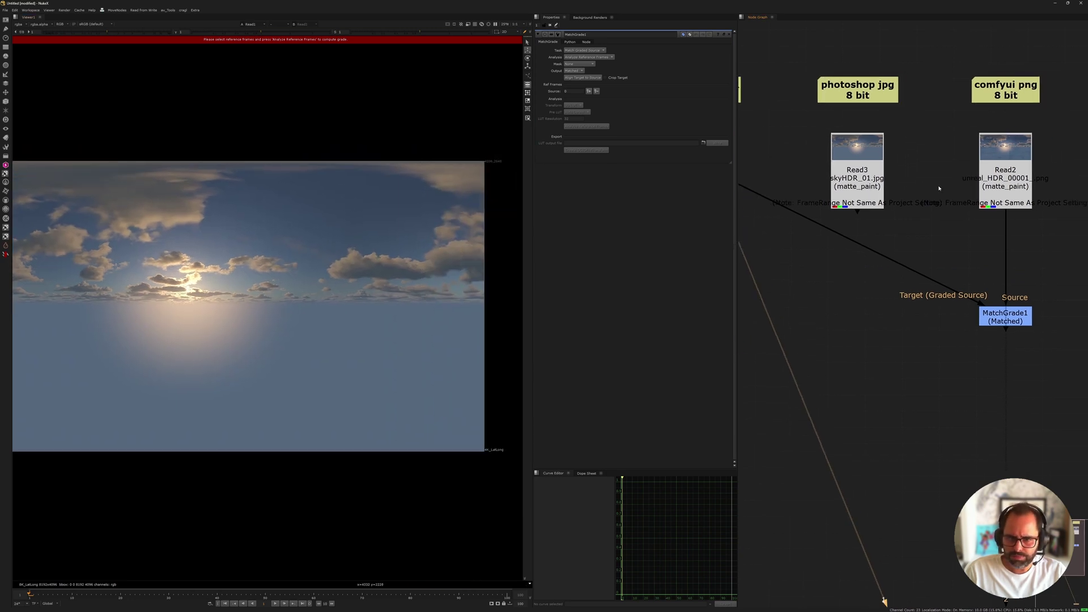
key("2")
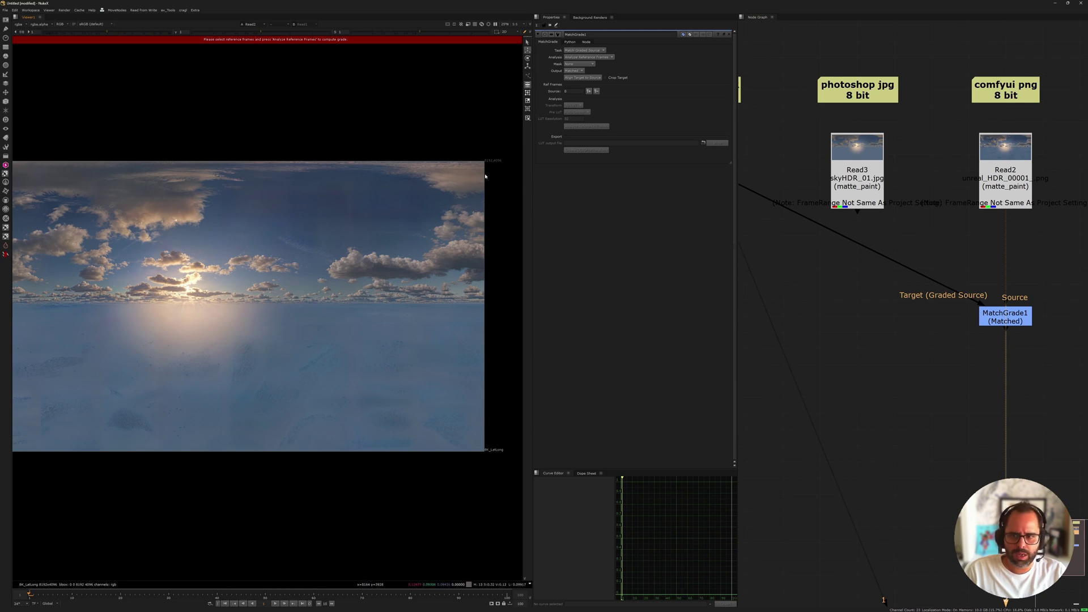
middle_click_drag(799, 260, 829, 263)
key("Tab")
type("ref")
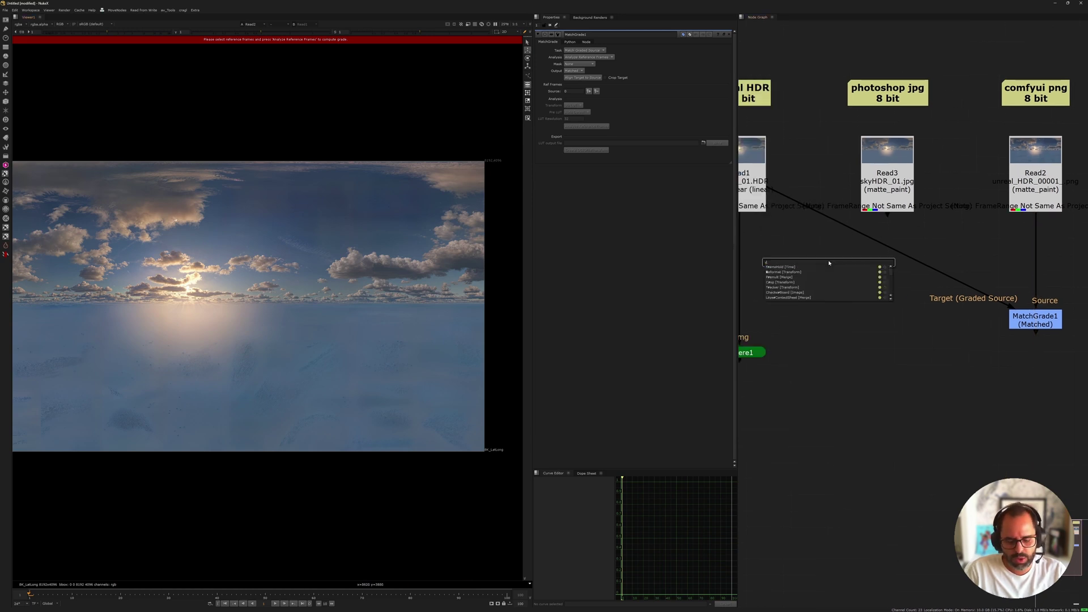
key("Return")
left_click_drag(827, 269, 879, 306)
left_click(579, 53)
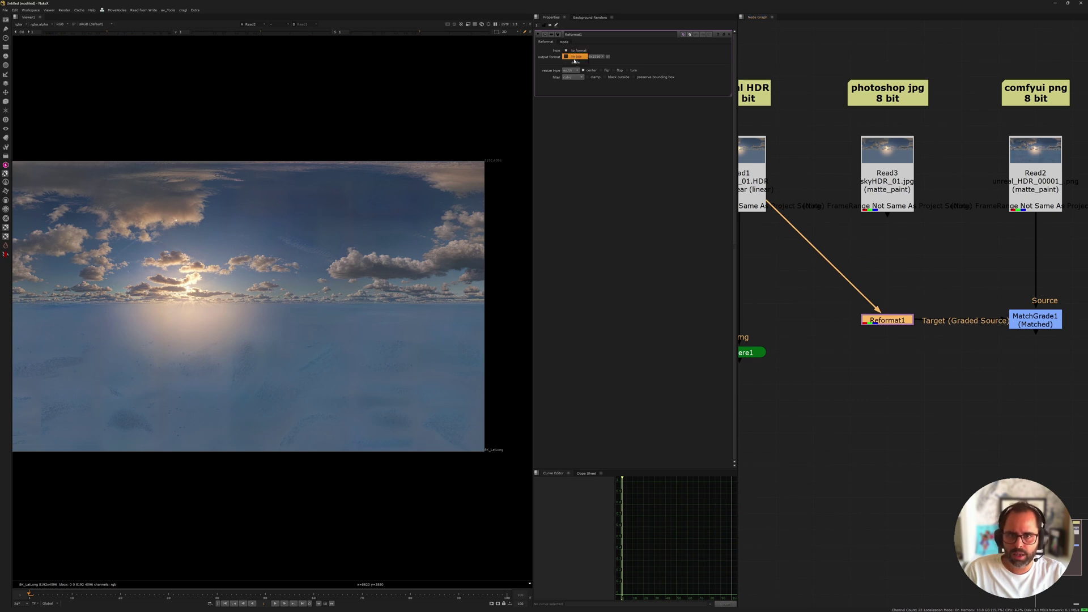
left_click(567, 61)
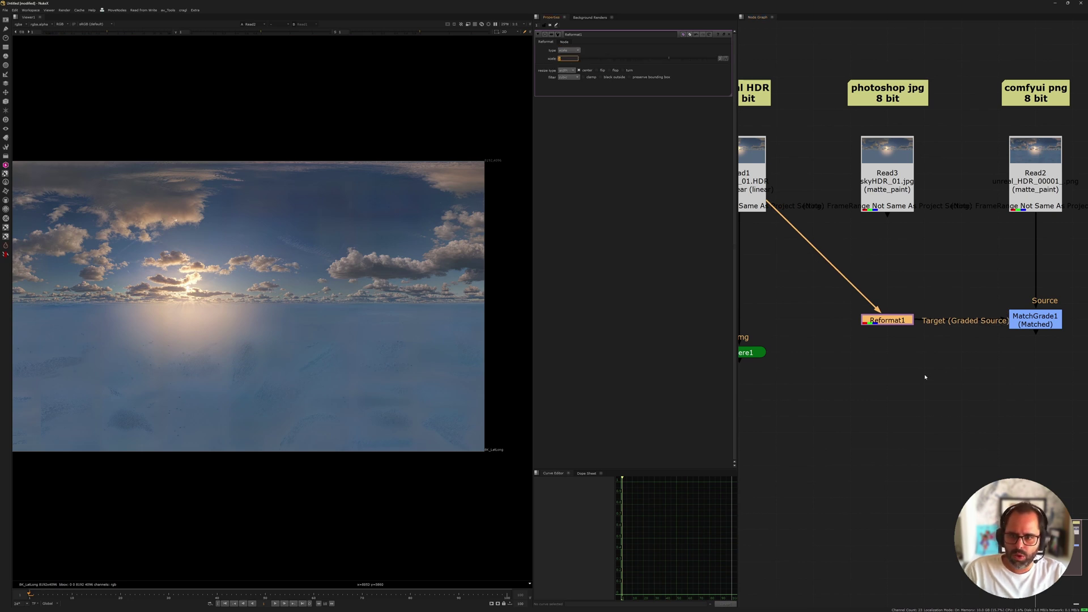
Compare the frame sizes of the reformatted HDR and the ComfyUI PNG in the viewer
key("1")
left_click(1035, 187)
key("2")
left_click(958, 244)
key("1")
key("2")
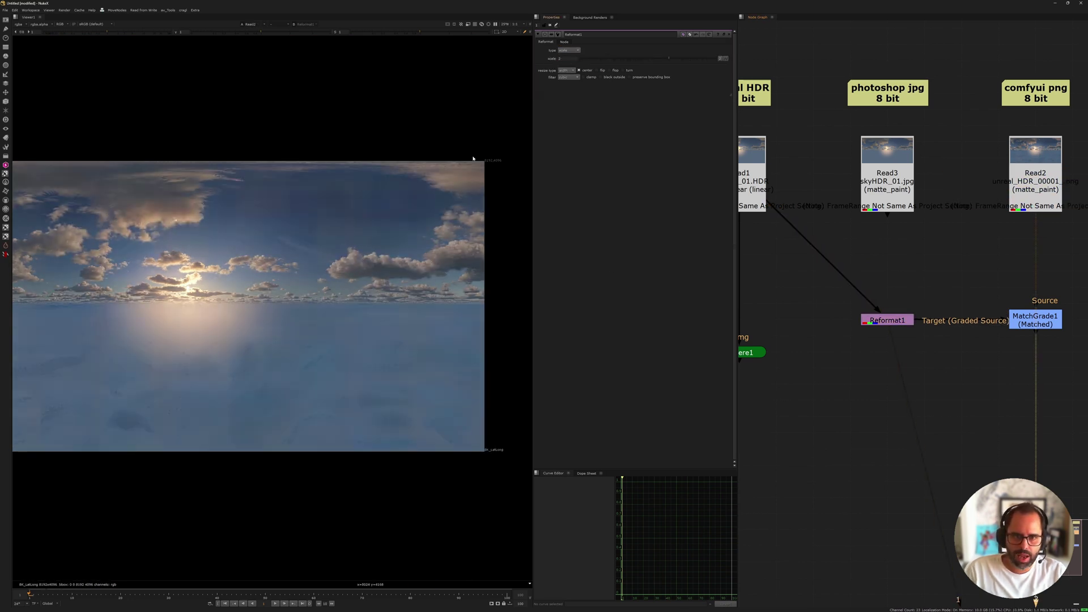
key("1")
left_click_drag(473, 149, 513, 175)
In MatchGrade's properties, add the current frame as the source reference frame and analyze the reference frames
middle_click_drag(969, 281, 894, 256)
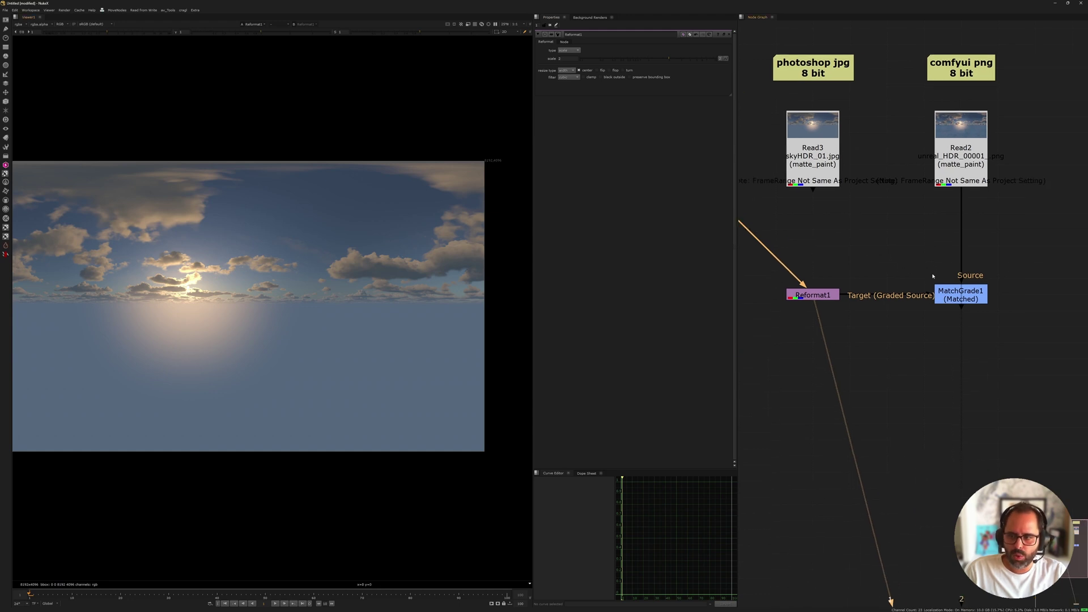
double_click(956, 292)
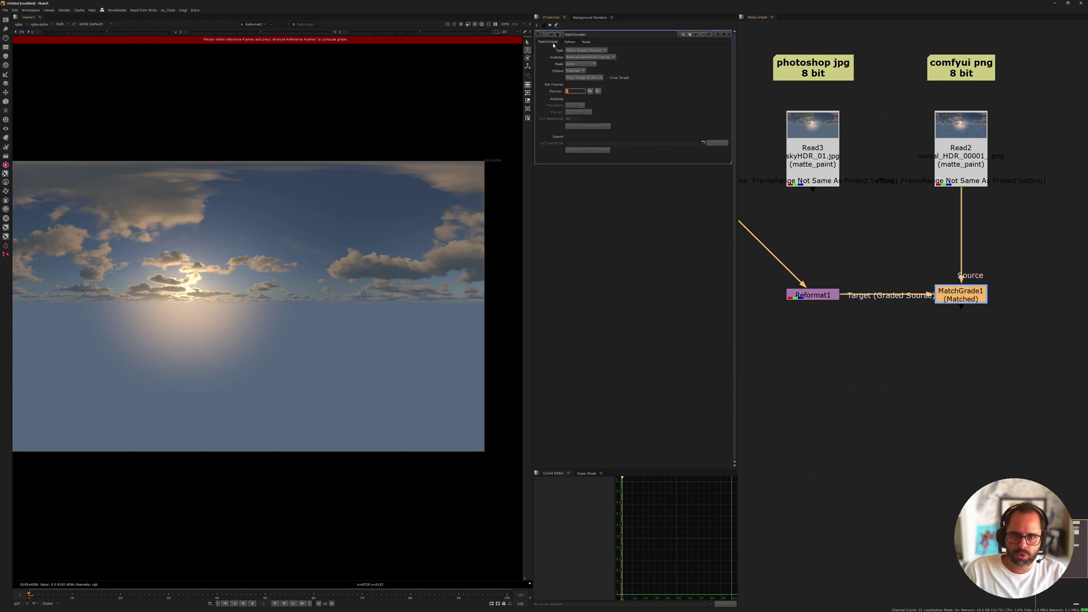
left_click(590, 91)
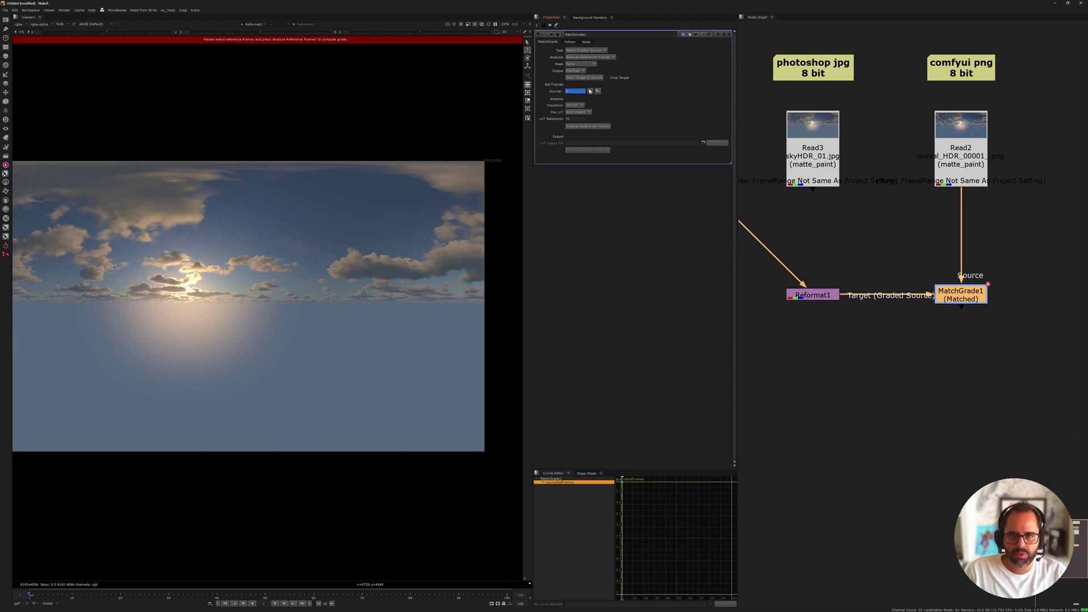
left_click(588, 126)
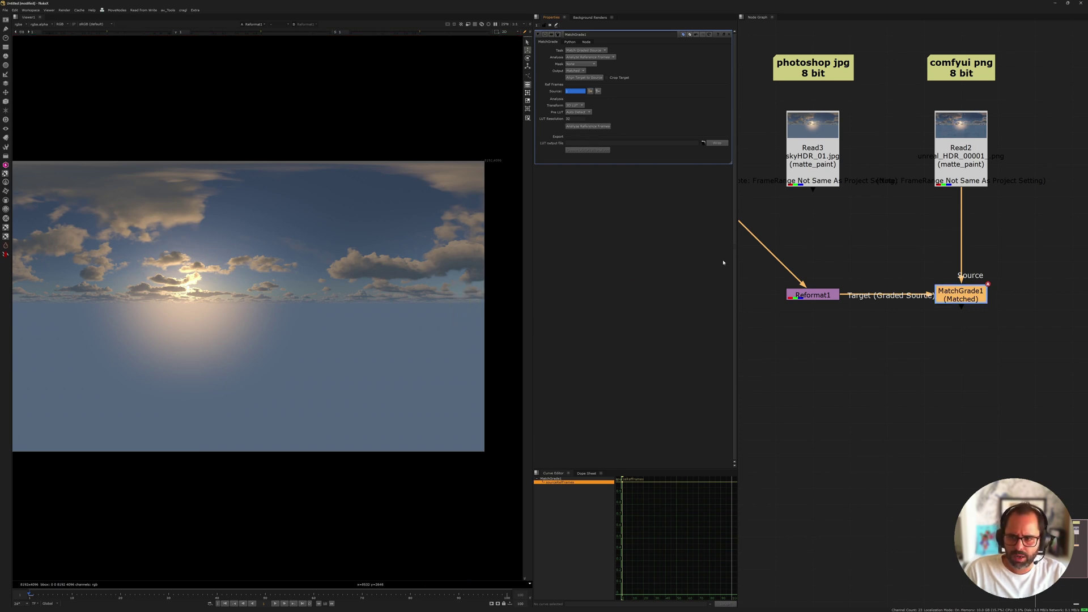
Show the MatchGrade output in the viewer and check it against the original ComfyUI PNG
middle_click_drag(822, 244, 871, 273)
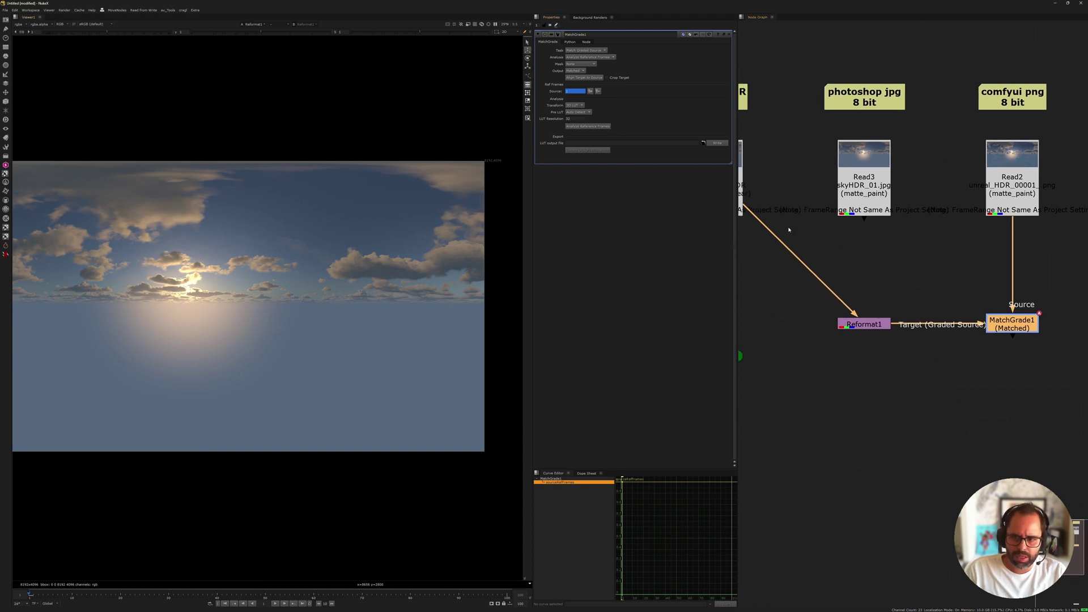
middle_click_drag(789, 230, 835, 257)
middle_click_drag(1046, 365, 946, 336)
key("1")
left_click(782, 316)
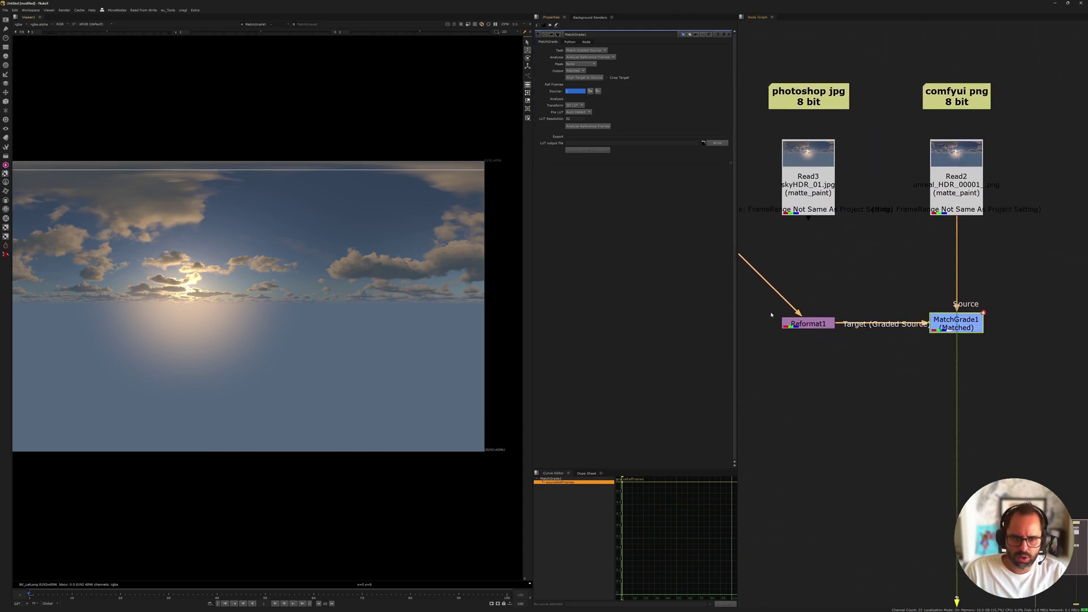
left_click(951, 200)
key("1")
left_click(944, 260)
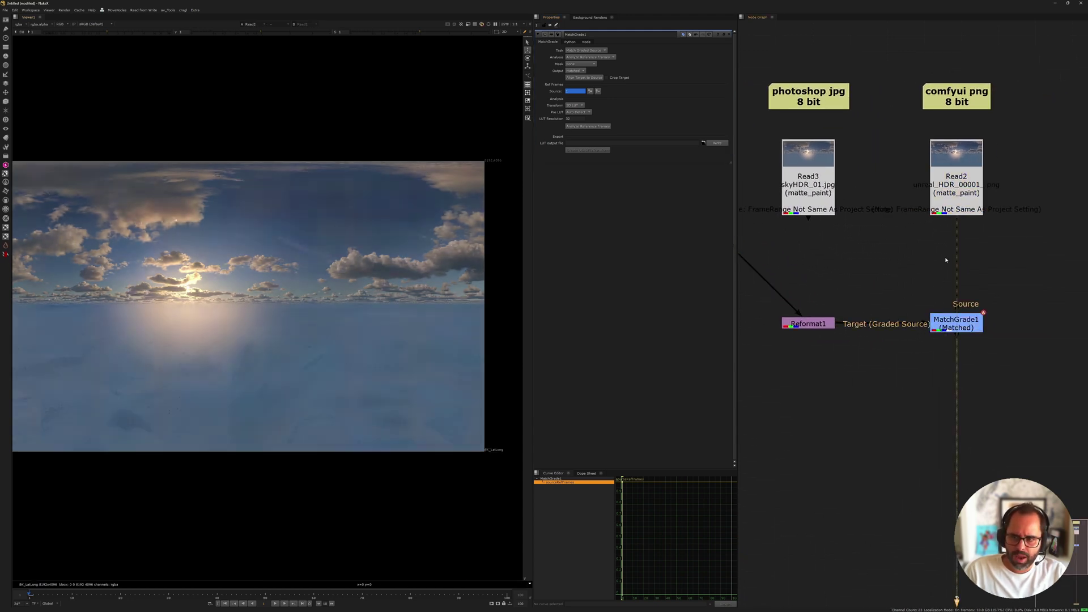
left_click(964, 321)
key("1")
left_click(940, 180)
key("1")
left_click(966, 220)
Move the Viewer node up beside the MatchGrade node
middle_click_drag(1003, 527, 914, 323)
scroll(913, 323, "down", 4)
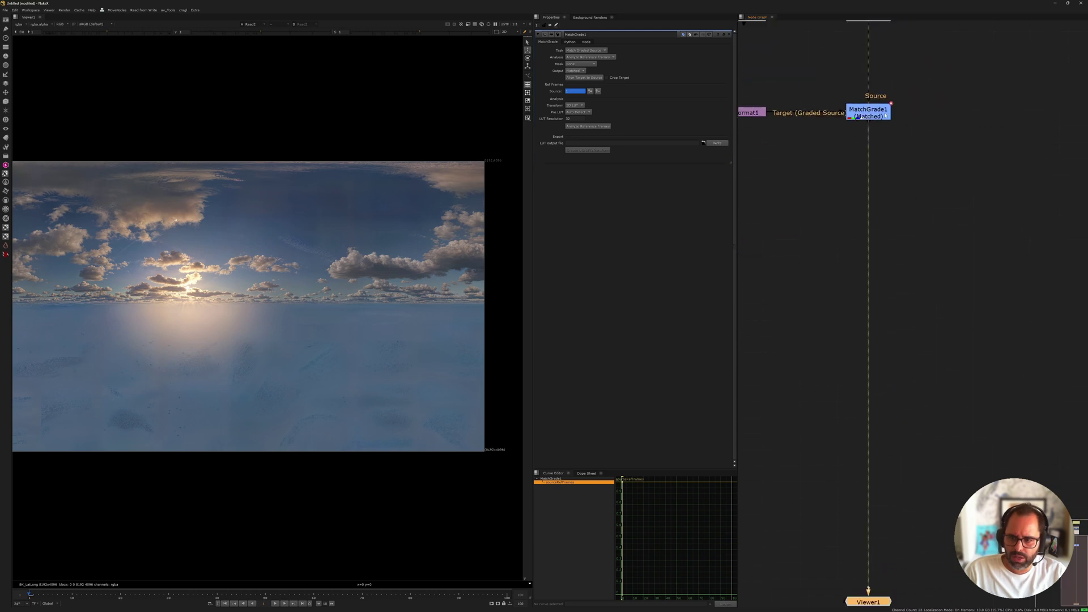
left_click_drag(887, 460, 966, 353)
middle_click_drag(907, 194, 931, 242)
scroll(930, 243, "up", 2)
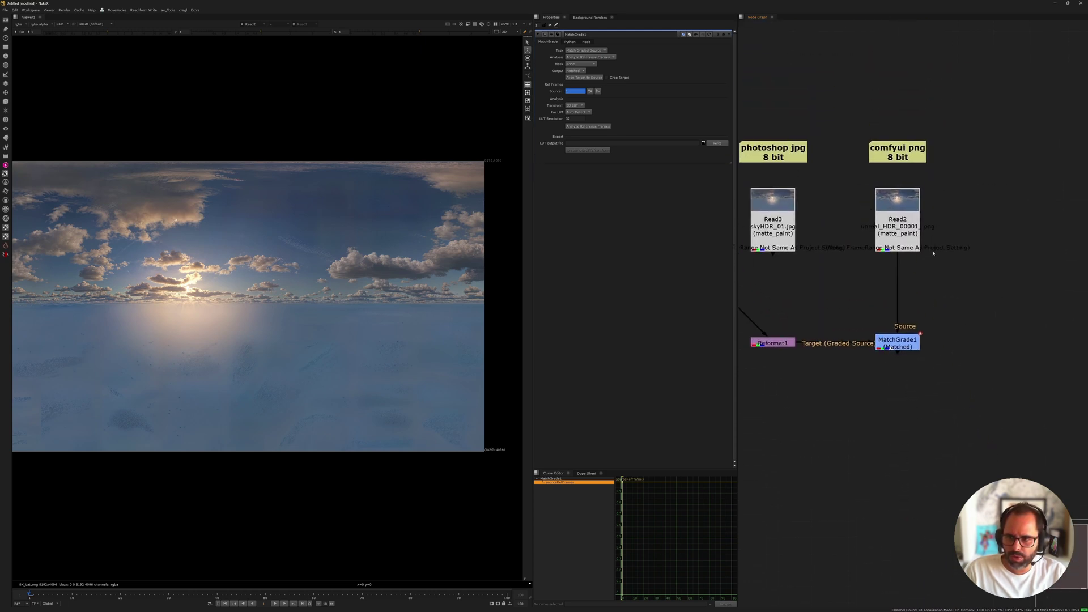
scroll(913, 207, "up", 6)
Assign the MatchGrade output and the ComfyUI PNG to separate viewer inputs and toggle between them to compare their colors
left_click(914, 208)
left_click(867, 325)
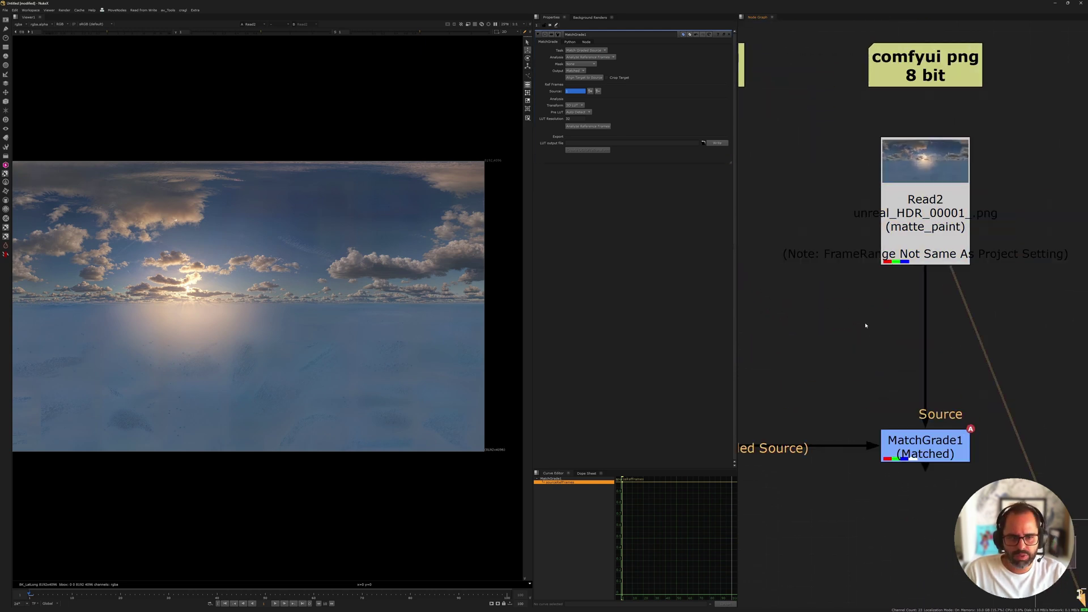
left_click_drag(809, 382, 1033, 509)
middle_click_drag(928, 389, 921, 352)
key("1")
left_click(756, 349)
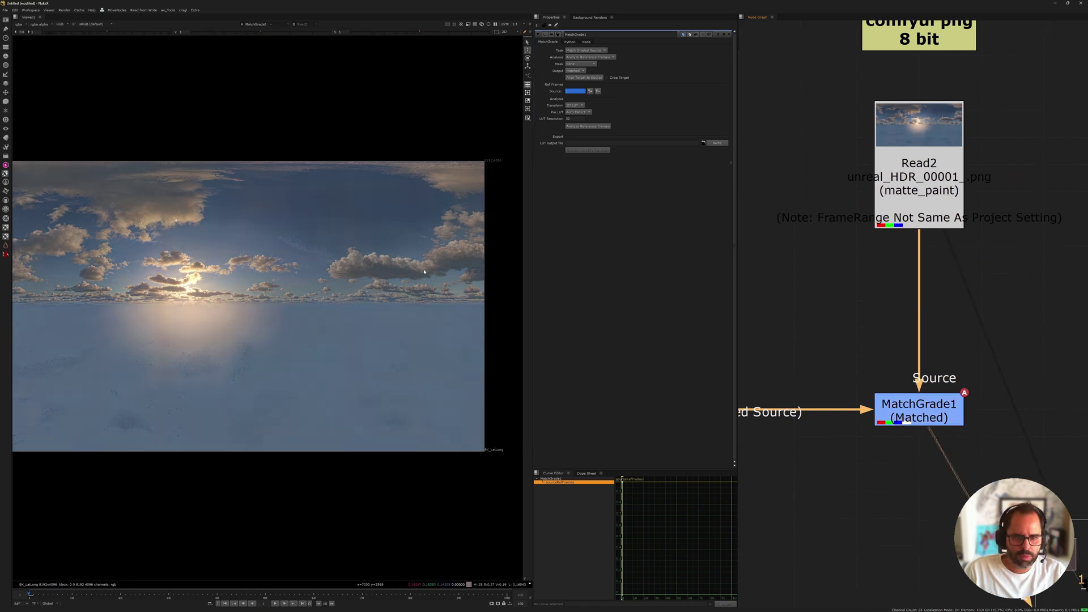
key("2")
key("1")
key("2")
key("1")
key("2")
key("1")
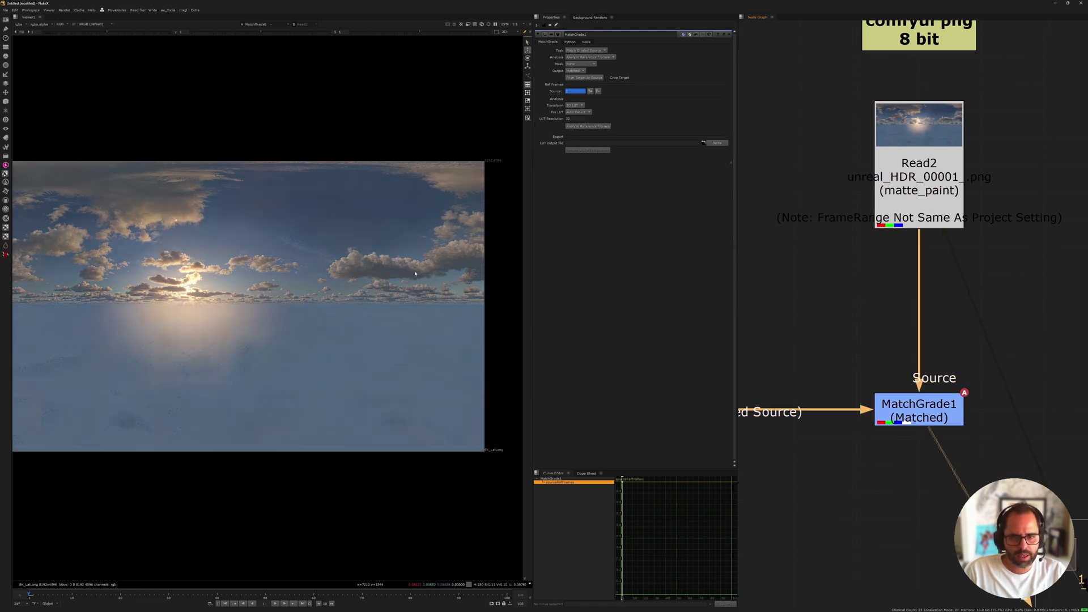
key("2")
key("1")
Compare the Unreal HDR with the ComfyUI PNG in the viewer and examine the upper clouds
middle_click_drag(767, 197, 920, 229)
left_click(903, 229)
scroll(903, 229, "down", 2)
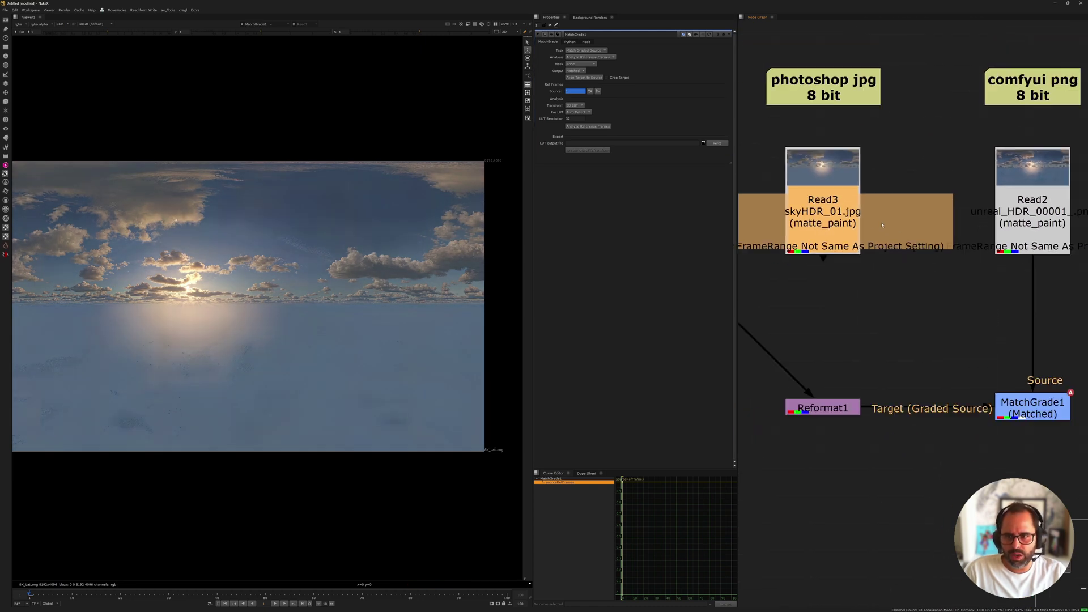
mouse_move(829, 220)
middle_mouse_down()
mouse_move(944, 229)
mouse_move(820, 234)
middle_mouse_up()
left_click(754, 224)
key("2")
left_click(887, 278)
scroll(901, 238, "down", 1)
left_click(1028, 227)
key("2")
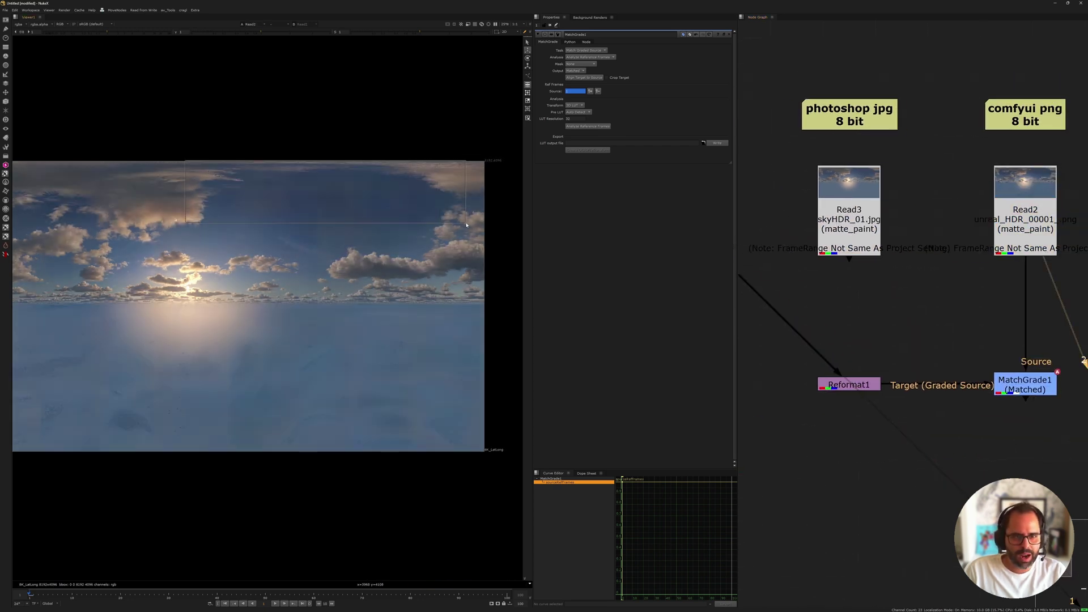
middle_click_drag(140, 208, 225, 202)
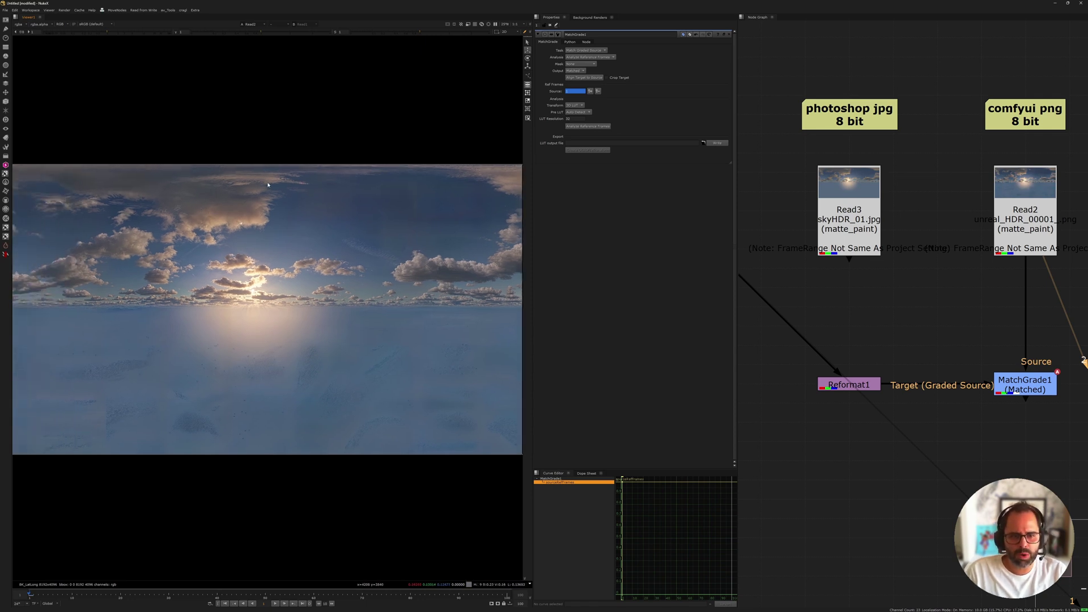
Toggle the viewer between the MatchGrade output and the Unreal HDR to compare their colors
middle_click_drag(958, 309, 929, 232)
left_click(943, 303)
key("1")
left_click(1020, 342)
scroll(929, 232, "down", 2)
scroll(929, 231, "down", 1)
left_click(777, 184)
key("2")
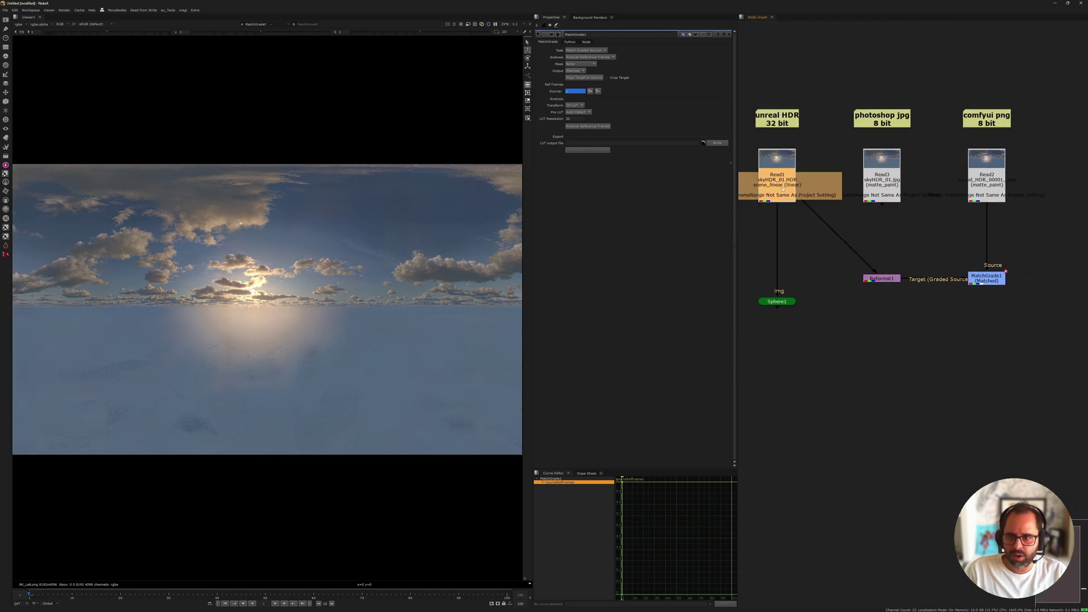
left_click(952, 262)
key("1")
key("2")
key("1")
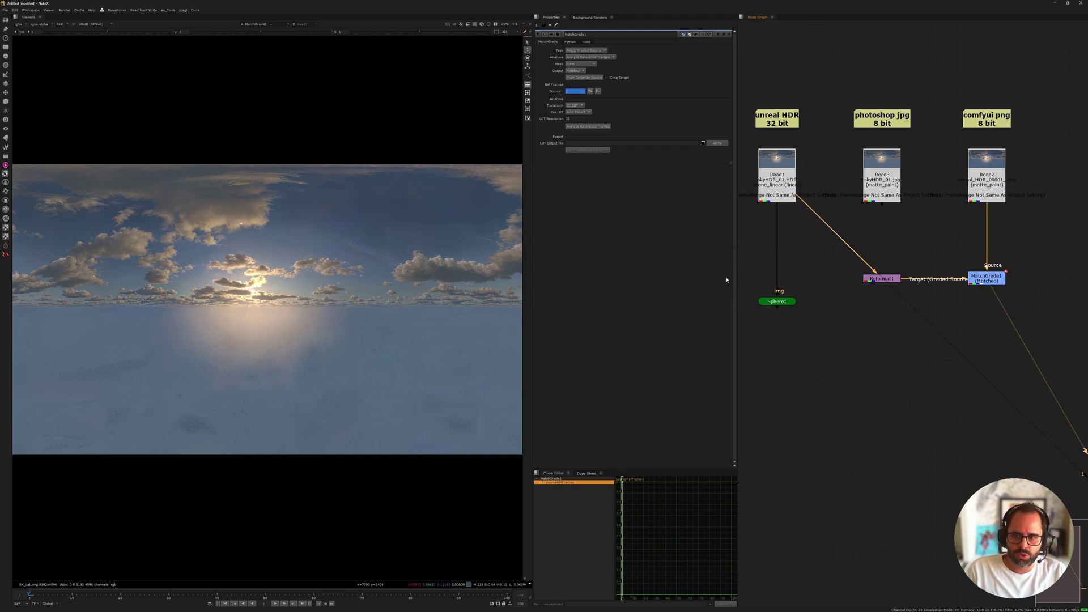
Lower the viewer exposure and check the dynamic range of the MatchGrade output and the ComfyUI PNG
left_click_drag(78, 31, 73, 35)
scroll(929, 278, "up", 4)
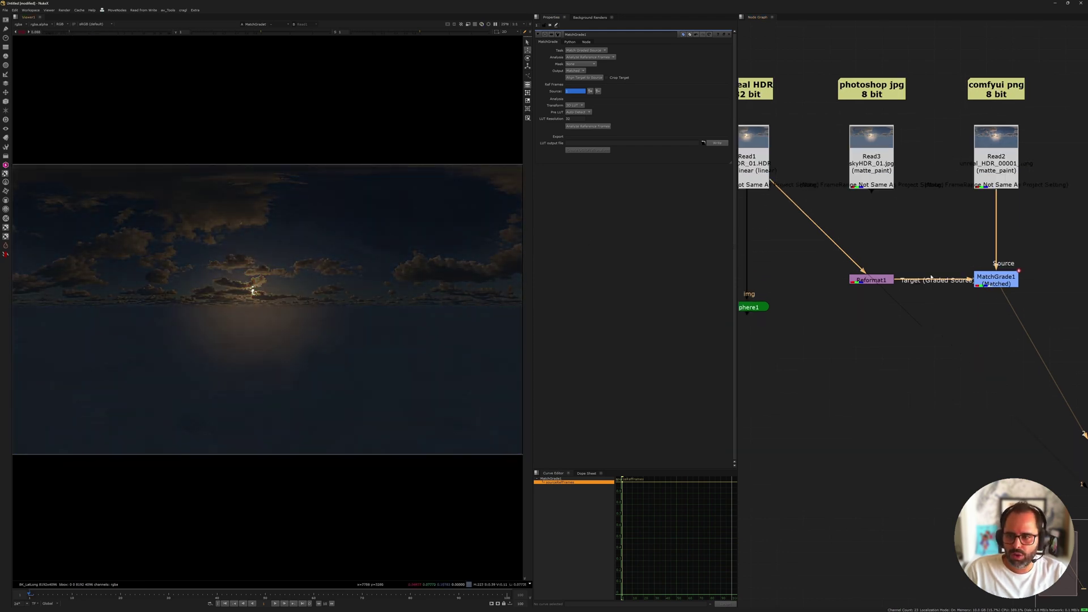
middle_click_drag(952, 266, 850, 276)
left_click_drag(862, 249, 991, 334)
left_click(887, 148)
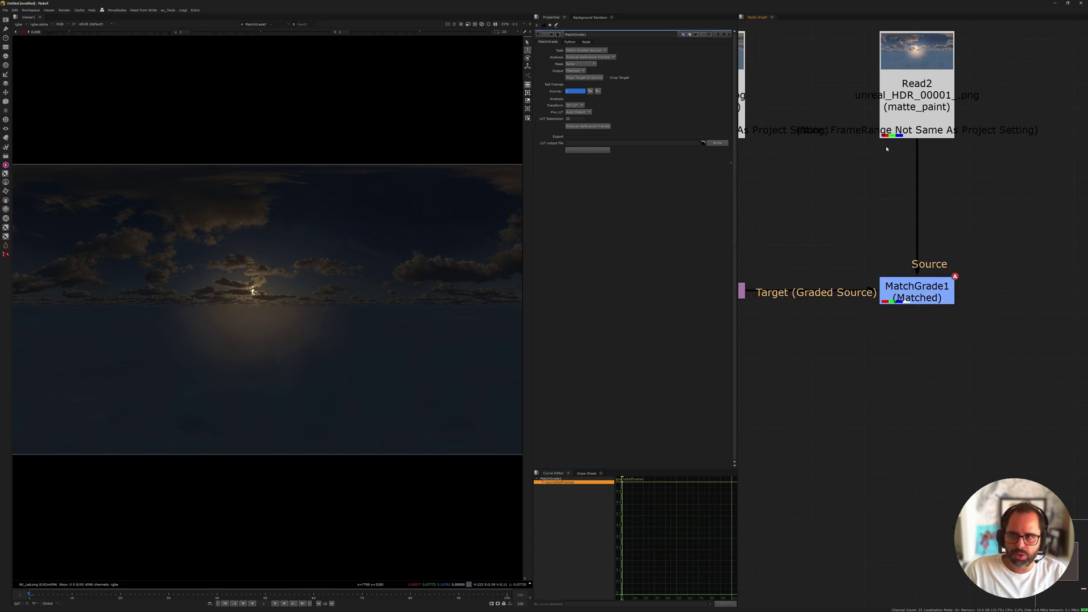
left_click(907, 90)
key("1")
left_click(883, 227)
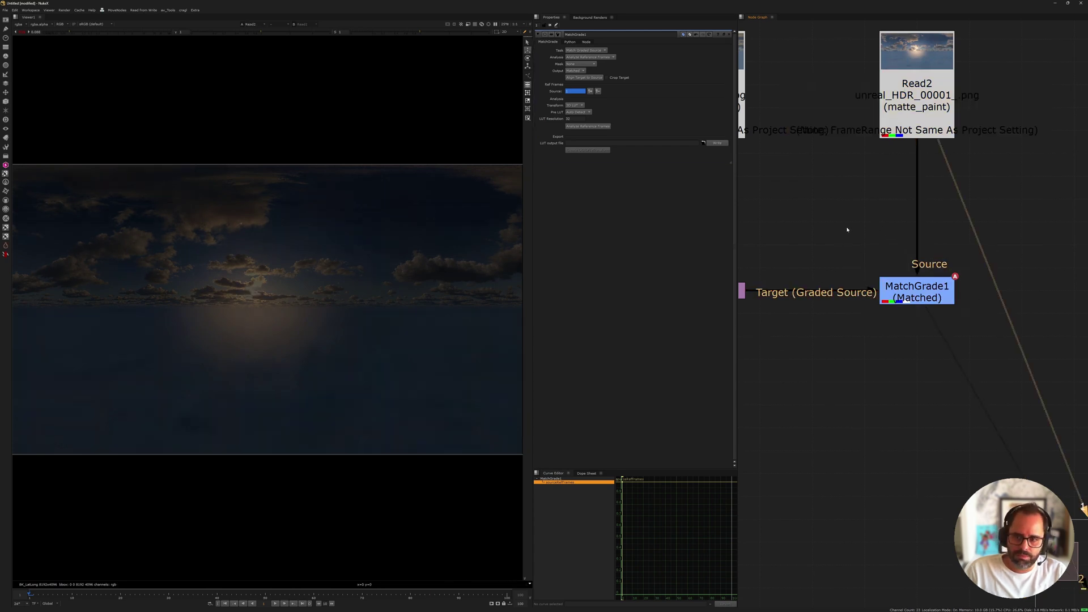
Show the MatchGrade output at the lowered exposure and toggle between viewer inputs to compare the sun's highlights
left_click_drag(847, 229, 986, 356)
left_click(969, 357)
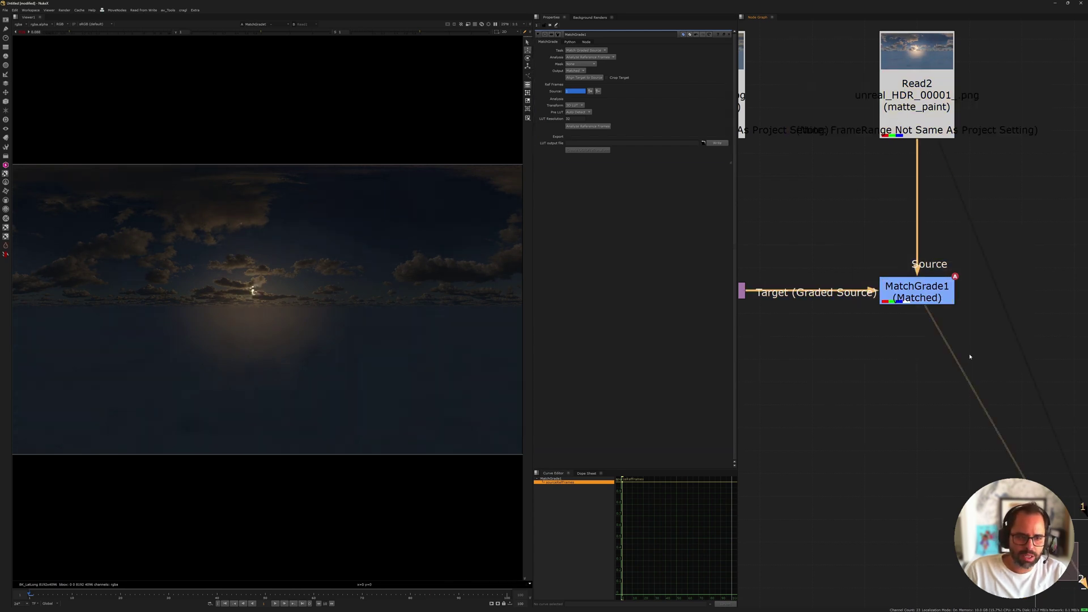
key("2")
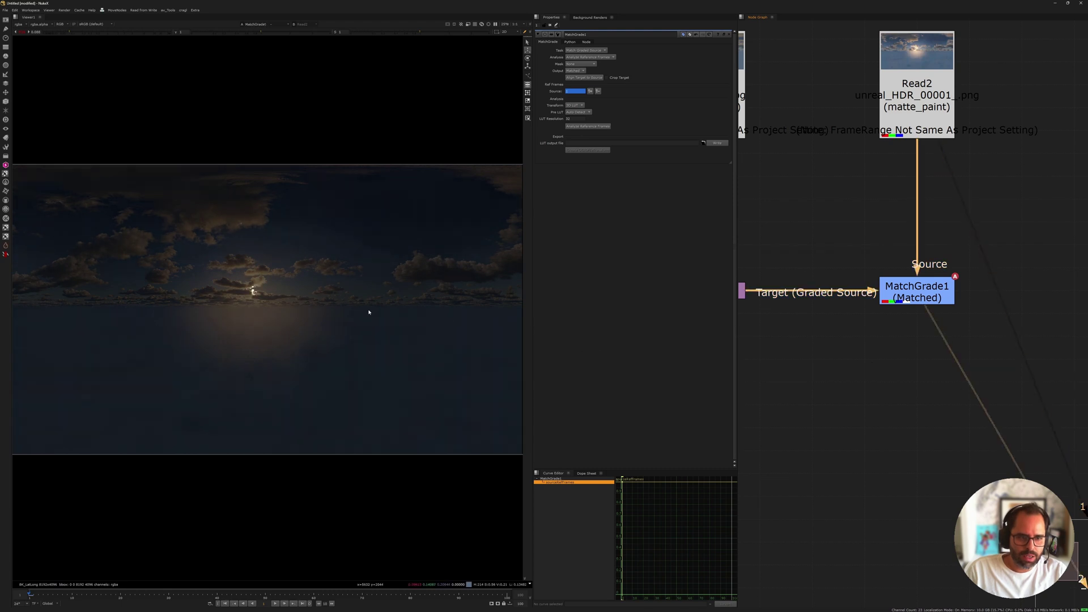
key("1")
key("2")
key("1")
key("2")
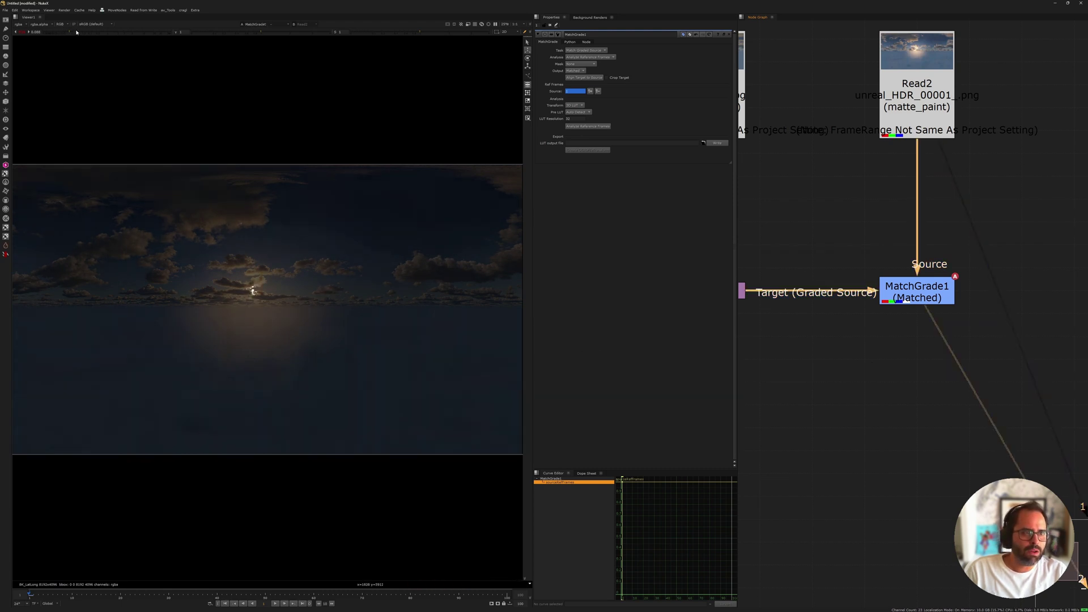
Reset the viewer exposure to default and show the Unreal HDR instead of the MatchGrade output for comparison
left_click_drag(76, 32, 85, 33)
left_click(21, 32)
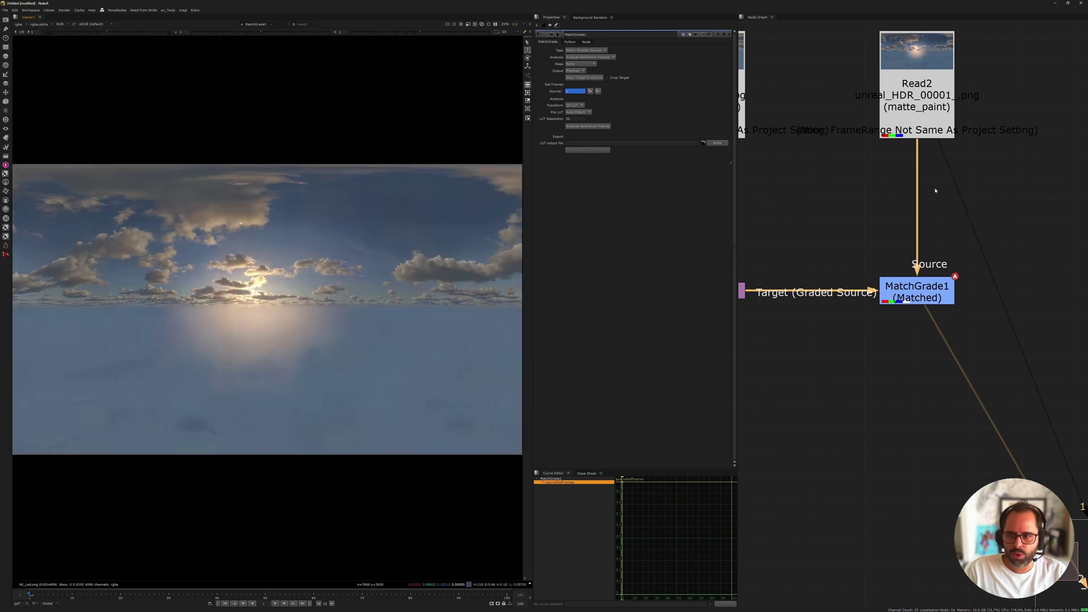
scroll(935, 191, "down", 5)
middle_click_drag(765, 172, 779, 193)
scroll(813, 205, "up", 2)
left_click(812, 177)
key("1")
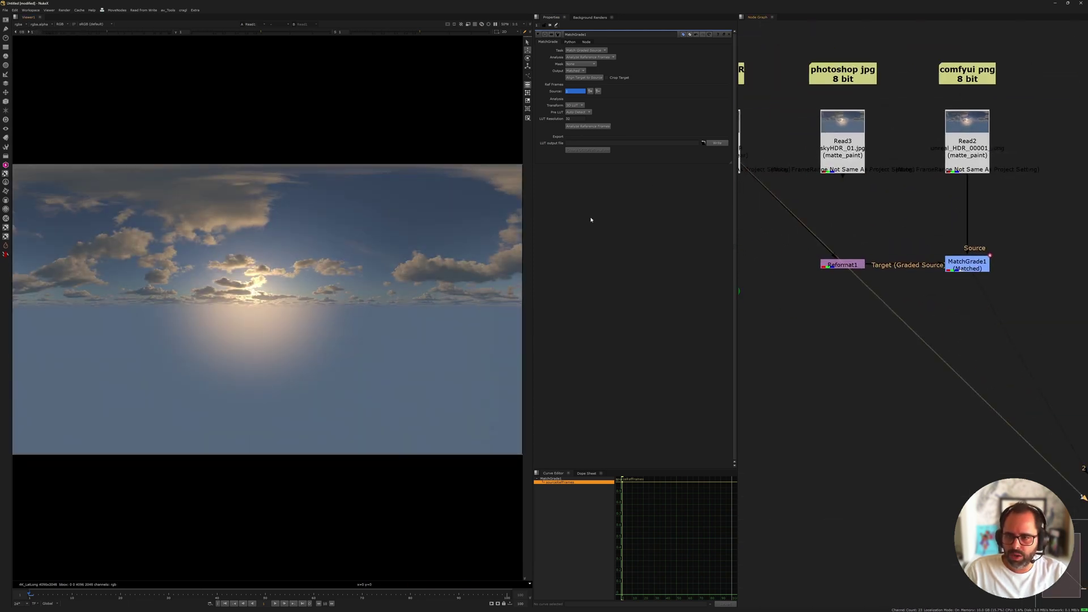
Check the Unreal HDR at lowered viewer exposure and load the MatchGrade output into viewer input 2
left_click(21, 32)
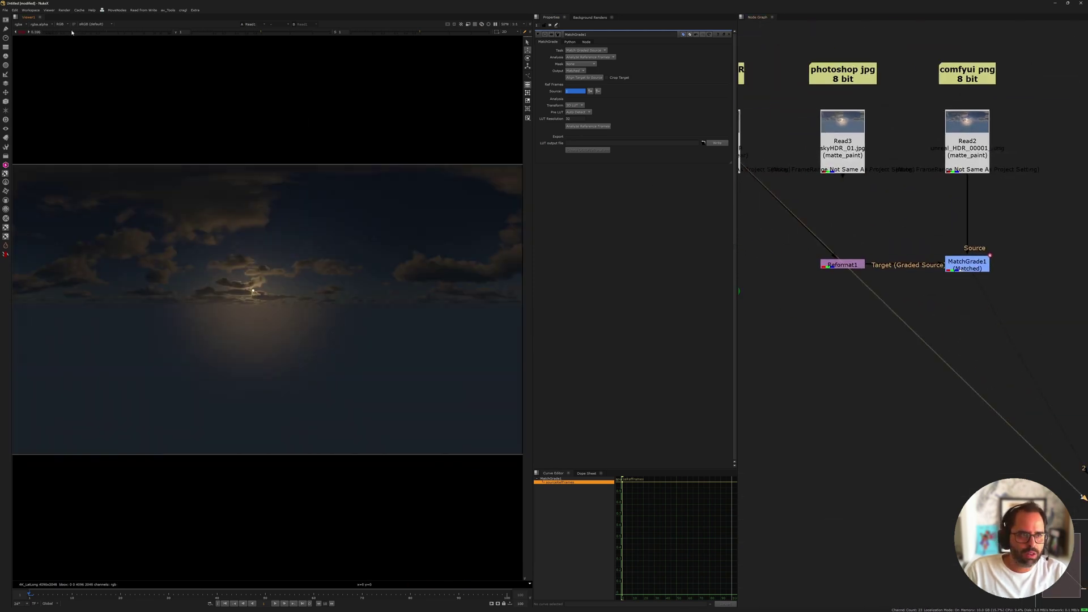
left_click(968, 266)
middle_click_drag(956, 269, 1064, 293)
left_click(826, 179)
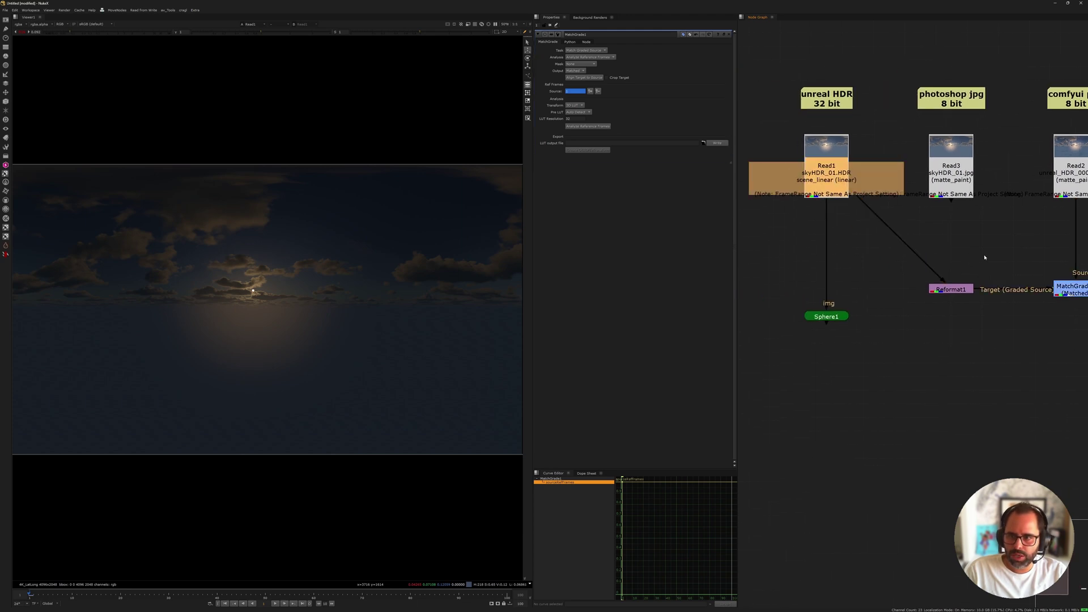
middle_click_drag(985, 258, 903, 240)
double_click(995, 272)
key("2")
Toggle between viewer inputs 1 and 2 to compare the sun and clouds of the Unreal HDR and MatchGrade output
left_click(932, 243)
key("1")
key("2")
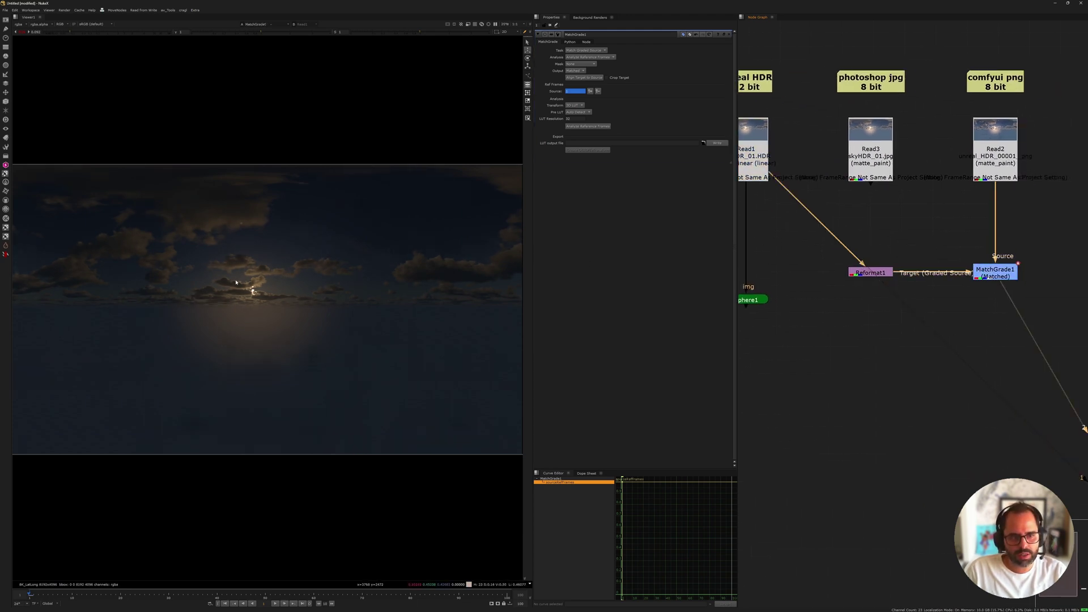
key("1")
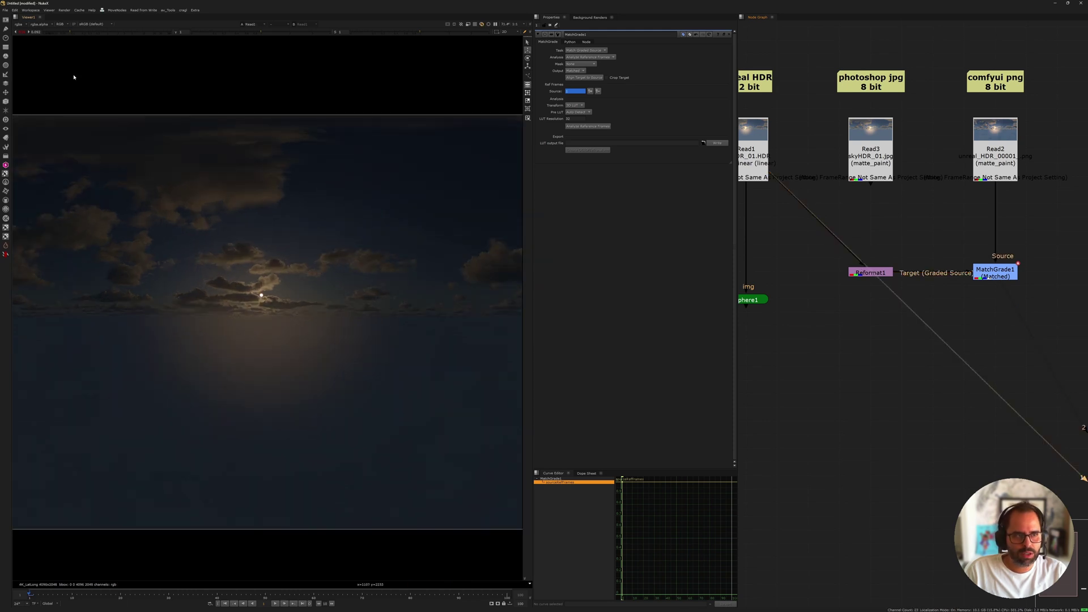
key("1")
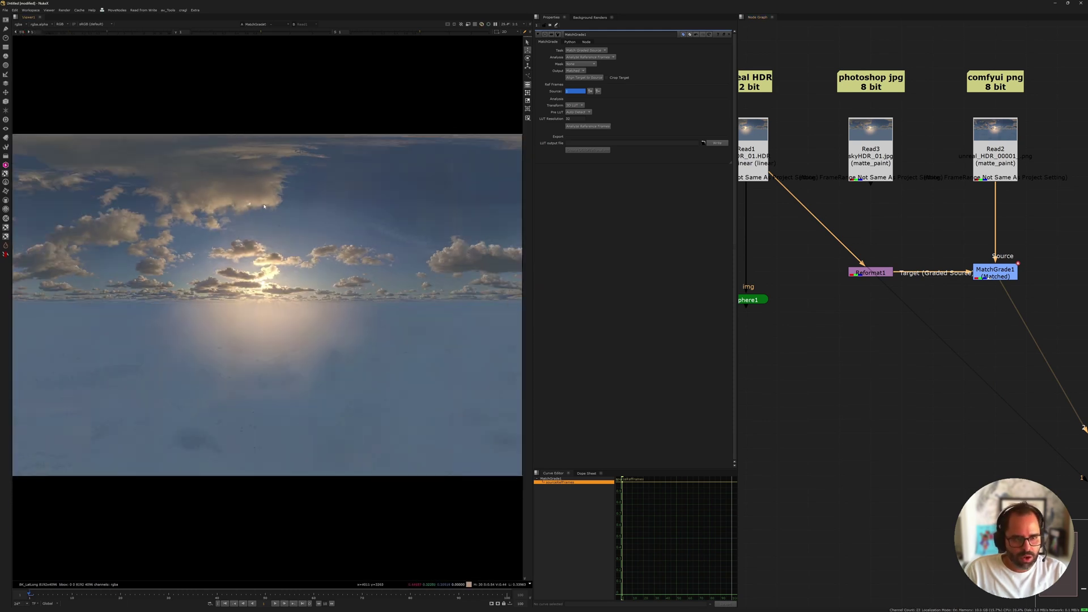
Show the sphere mapped with the Unreal HDR in 3D and examine the clouds where the image edges meet
middle_click_drag(932, 200, 929, 212)
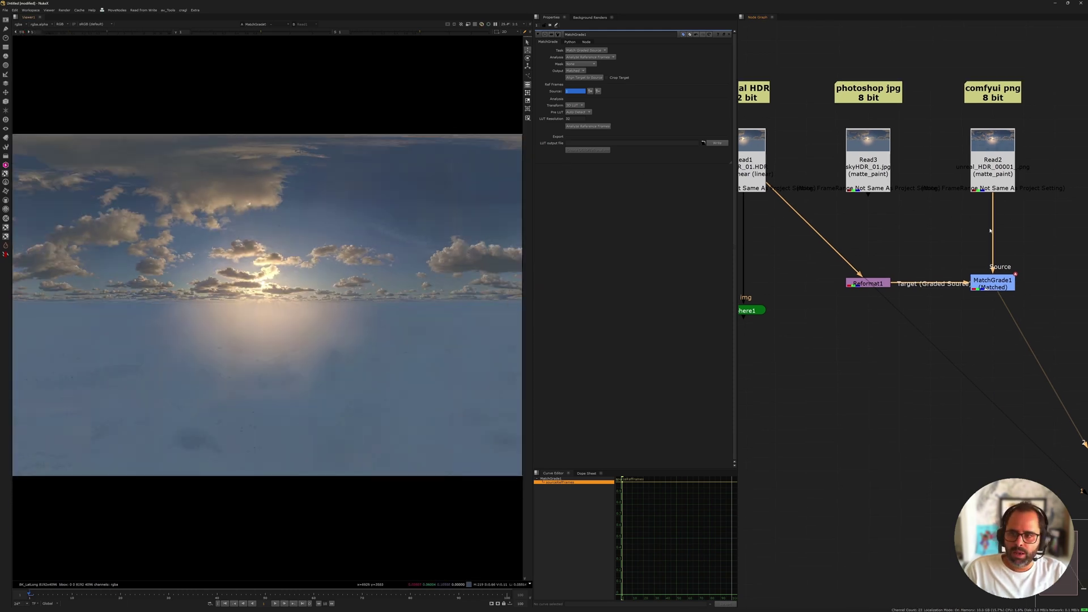
middle_click_drag(990, 230, 930, 196)
middle_click_drag(917, 313, 1043, 277)
left_click_drag(789, 223, 880, 273)
key("1")
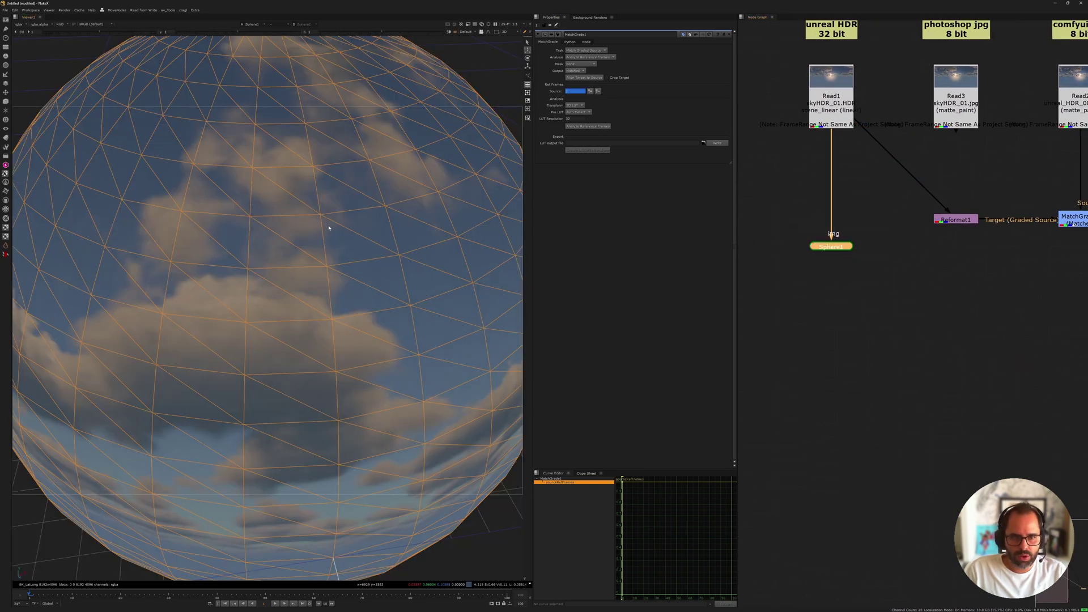
left_click_drag(325, 228, 381, 218, "ctrl")
scroll(385, 217, "down", 3)
left_click(449, 206)
left_click_drag(449, 206, 480, 262, "ctrl")
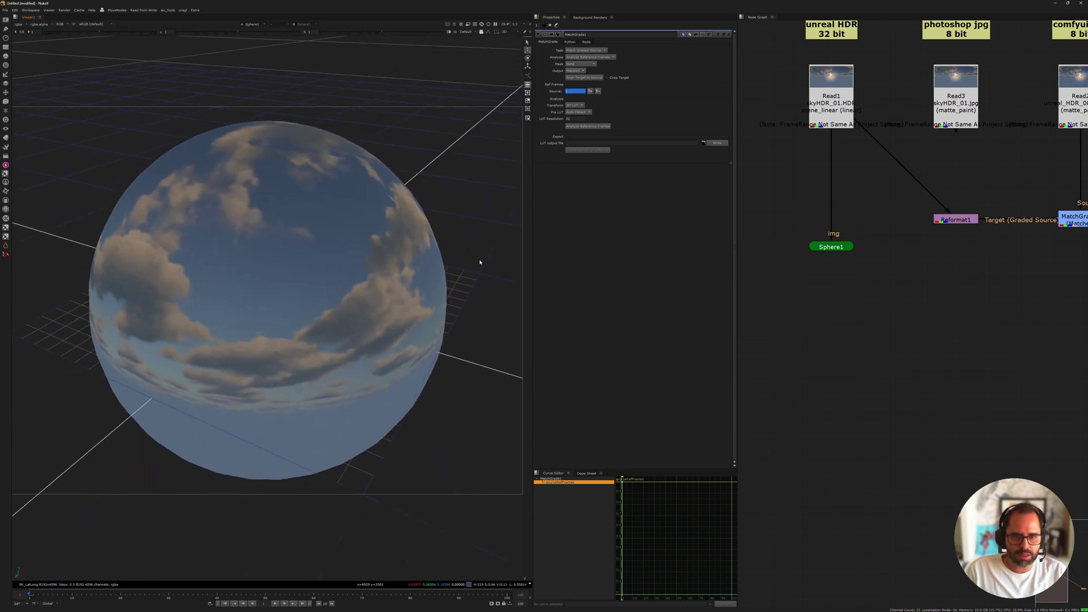
scroll(797, 107, "up", 3)
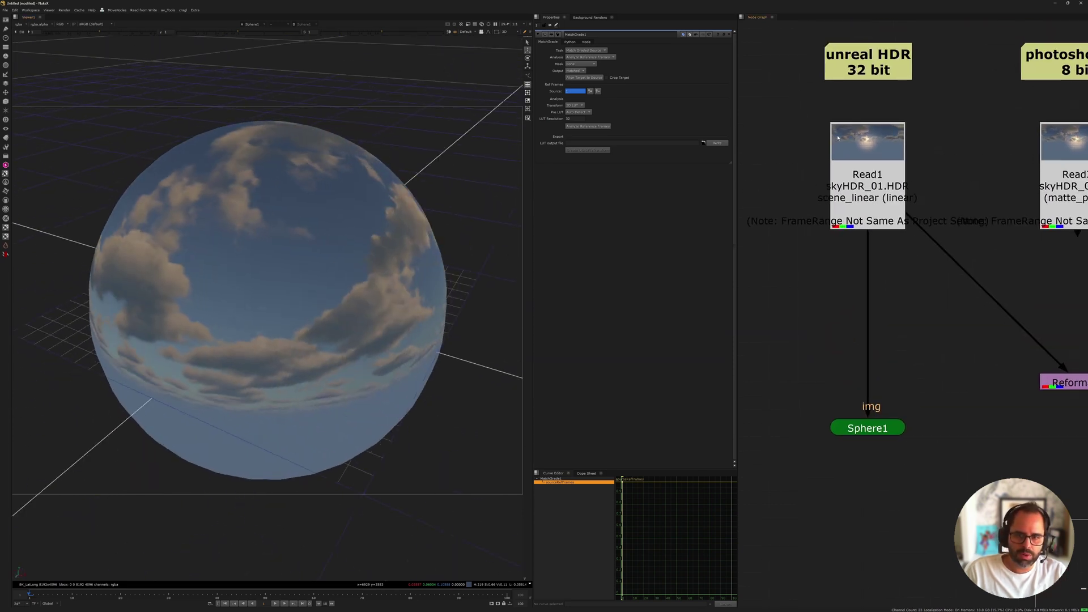
left_click_drag(502, 209, 499, 238, "ctrl")
Show the full ComfyUI PNG in the viewer and examine its outer edges for a seam
scroll(865, 259, "down", 4)
scroll(840, 255, "up", 4)
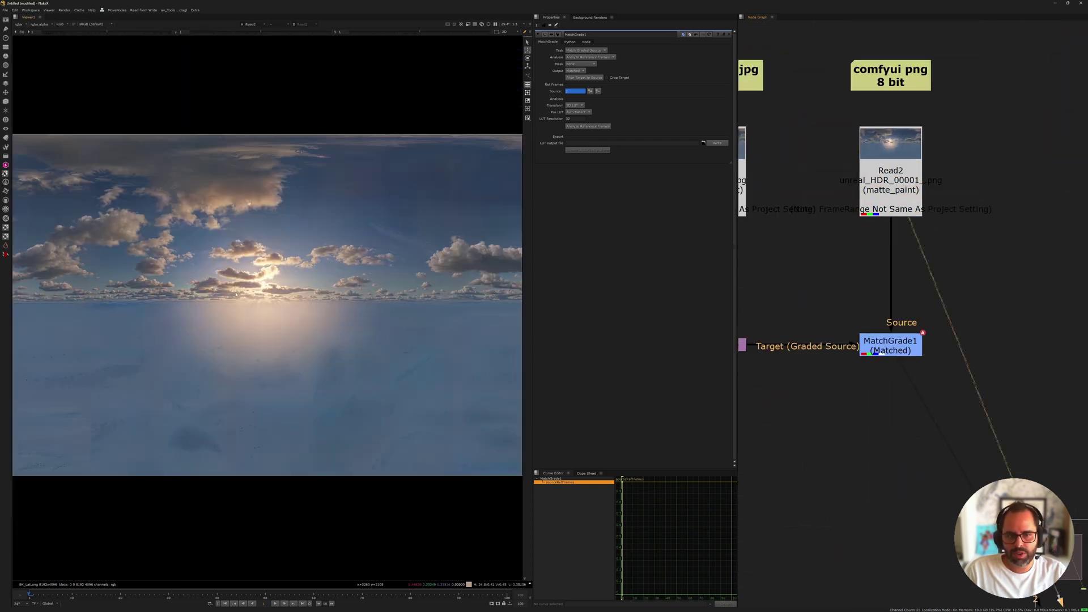
scroll(232, 288, "down", 3)
middle_click_drag(232, 288, 190, 279)
left_click_drag(389, 192, 471, 469)
middle_click_drag(294, 313, 374, 319)
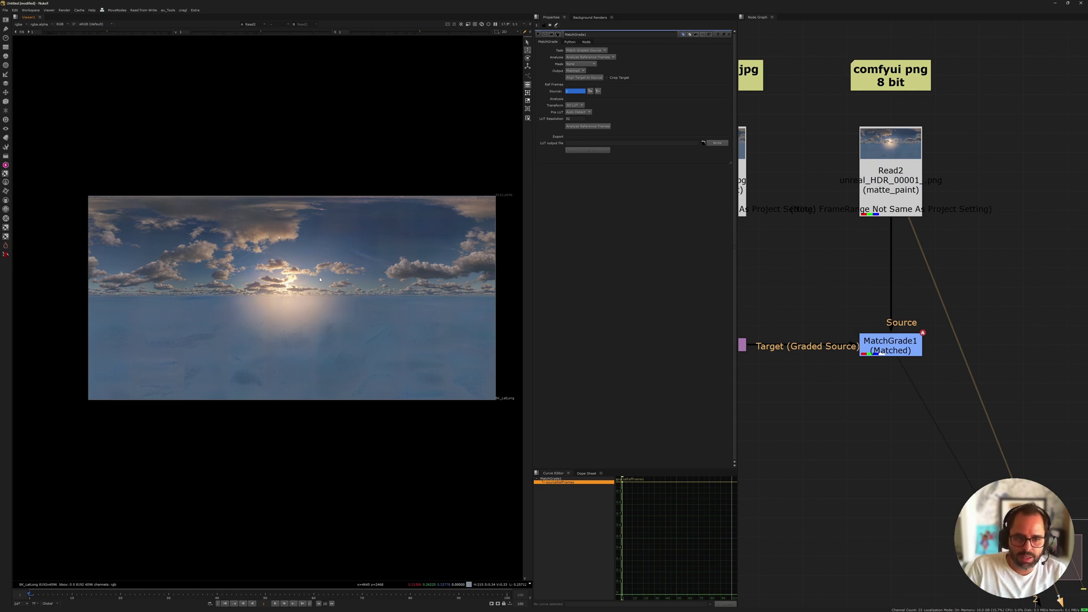
Add a Sphere geometry node below the MatchGrade node
middle_click_drag(855, 377, 868, 280)
key("Tab")
type("sphere")
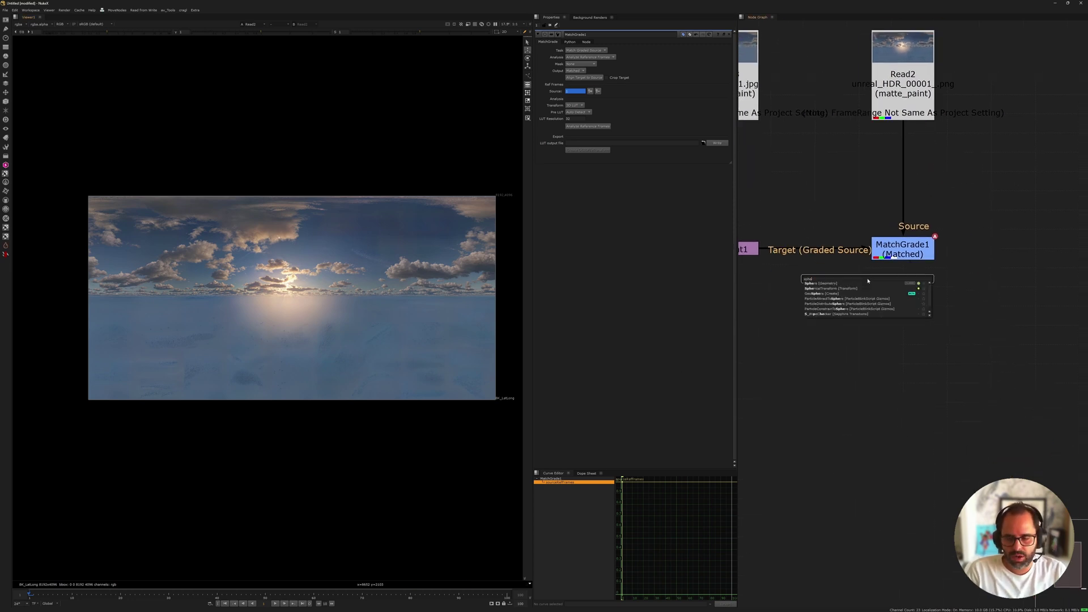
key("Return")
left_click_drag(832, 305, 888, 383)
Add a Solid Alpha Expression after the MatchGrade node and connect it to the new sphere's img input
left_click(896, 289)
key("grave")
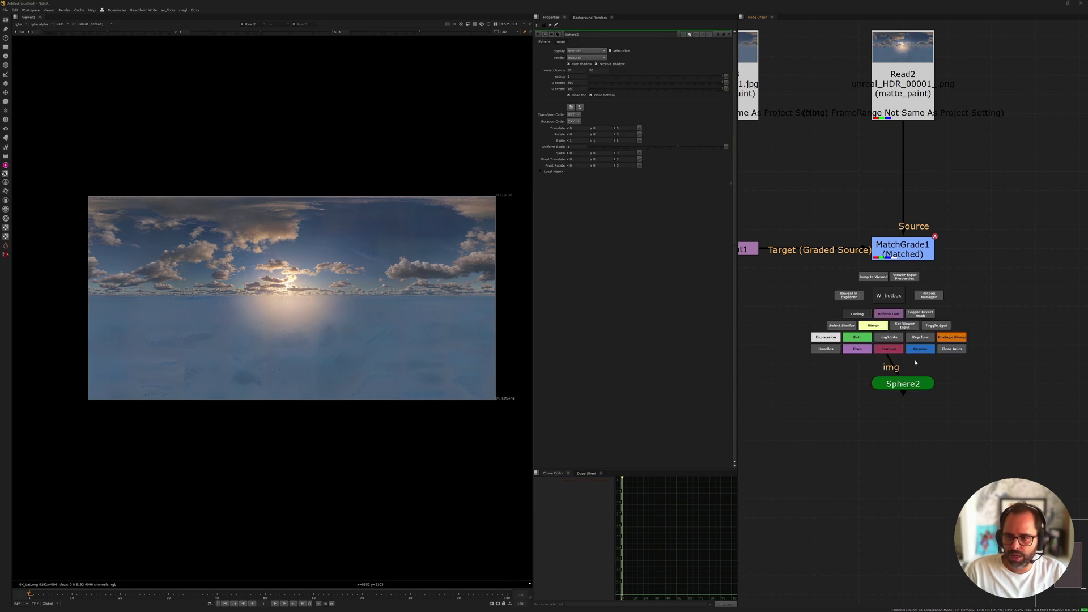
left_click(831, 339)
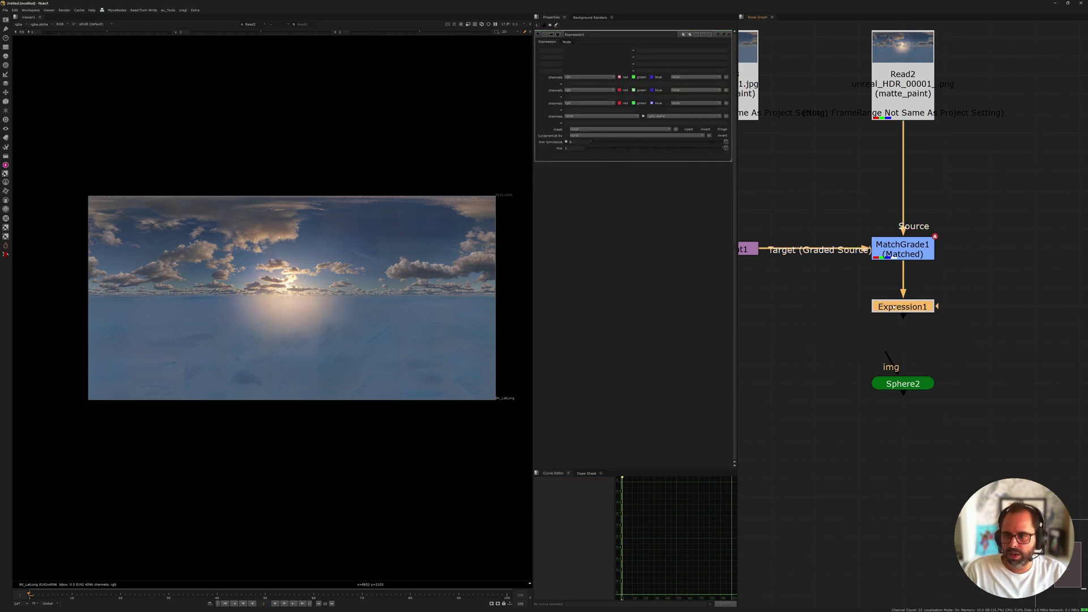
key("grave")
left_click(894, 345)
left_click_drag(894, 345, 901, 315)
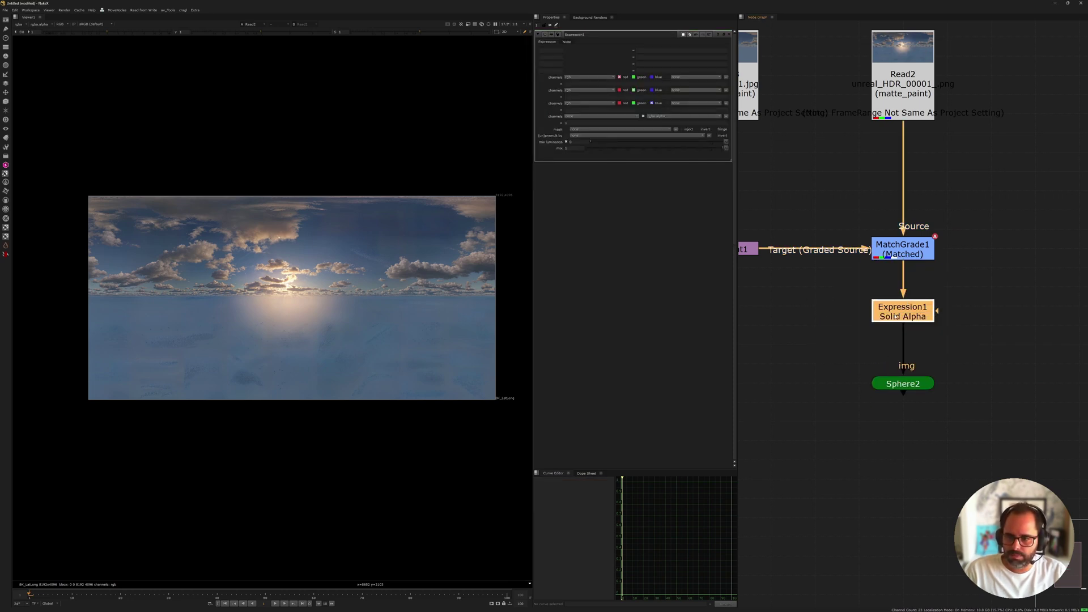
Show the MatchGrade-textured sphere in 3D and examine the seam running through the clouds
left_click(902, 383)
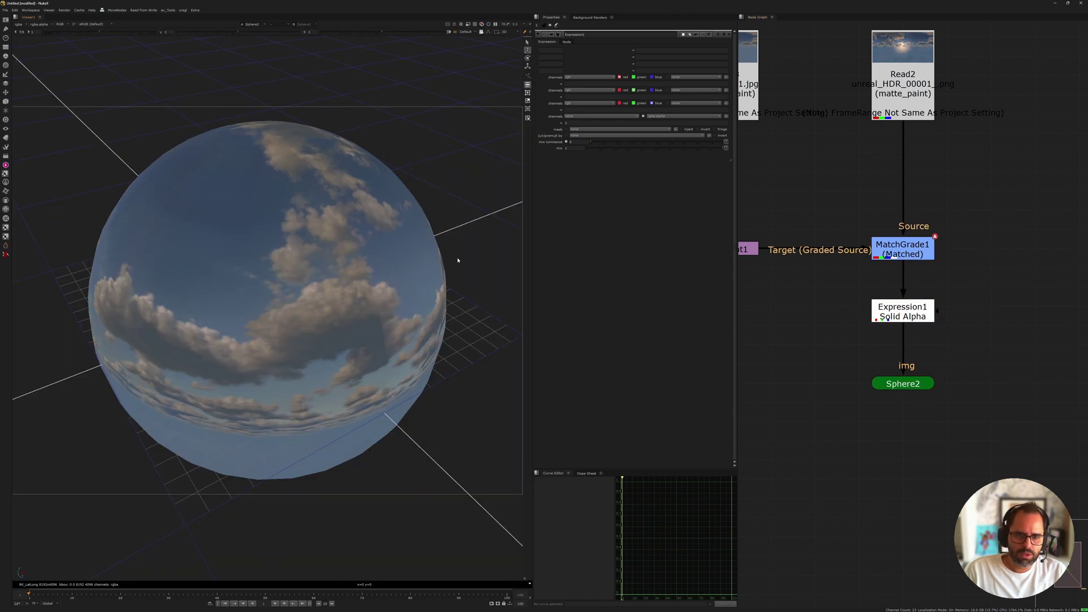
left_click_drag(457, 260, 229, 255, "ctrl")
scroll(230, 255, "up", 3)
scroll(243, 245, "up", 3)
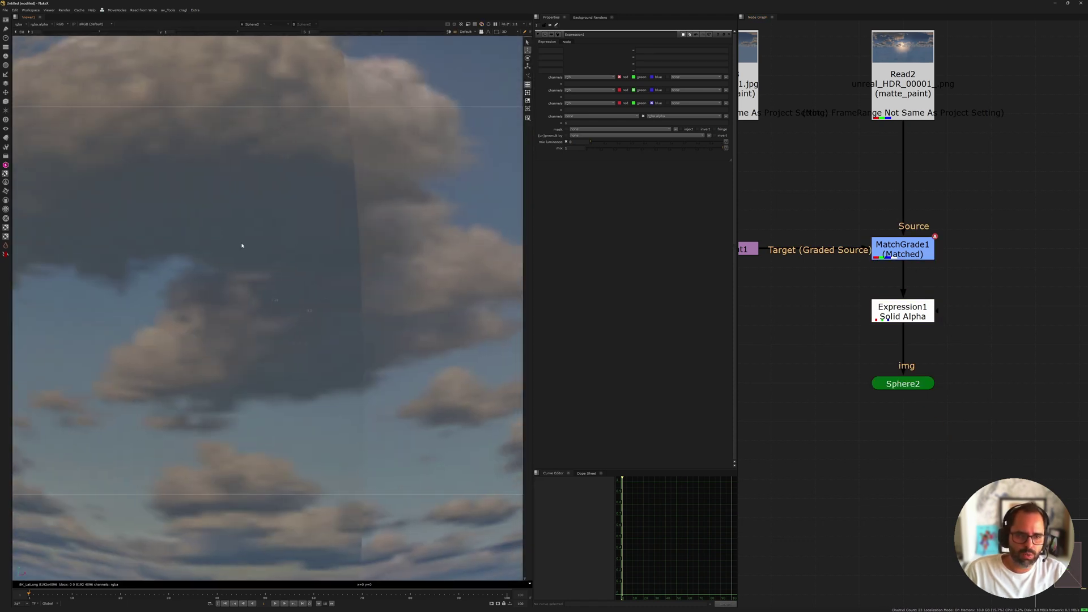
scroll(244, 244, "down", 2)
scroll(301, 372, "down", 3)
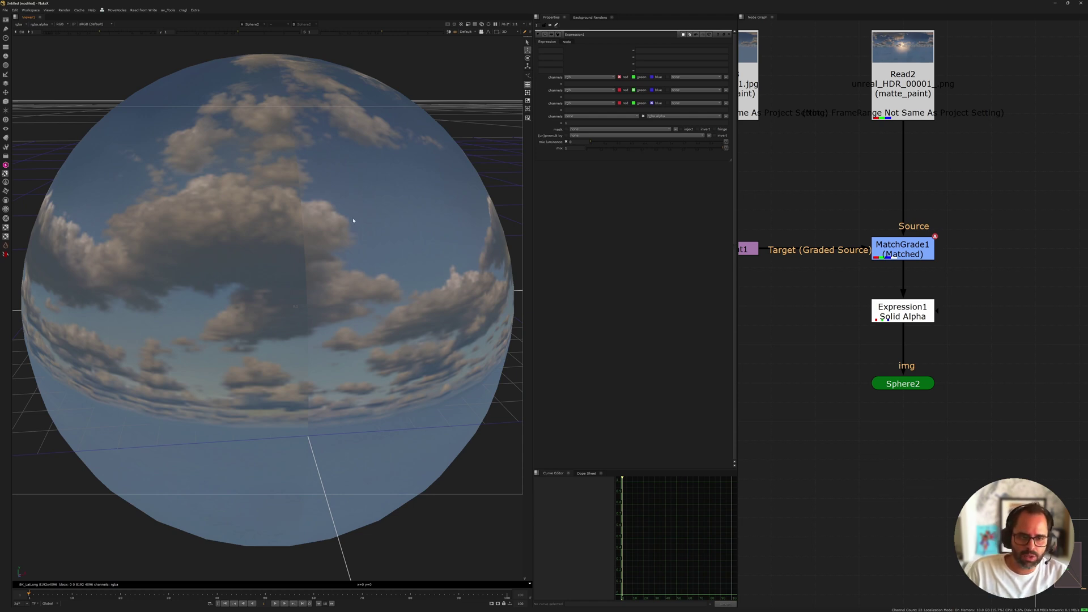
scroll(341, 178, "down", 4)
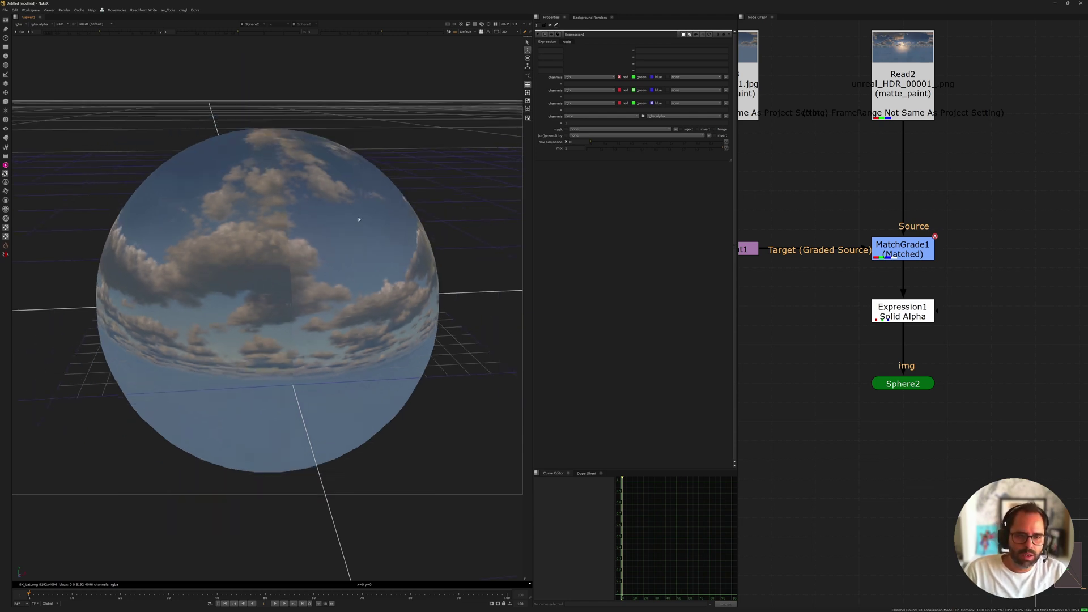
Add a SphericalTransform node beside the MatchGrade branch and connect it to the ComfyUI PNG
middle_click_drag(825, 194, 811, 210)
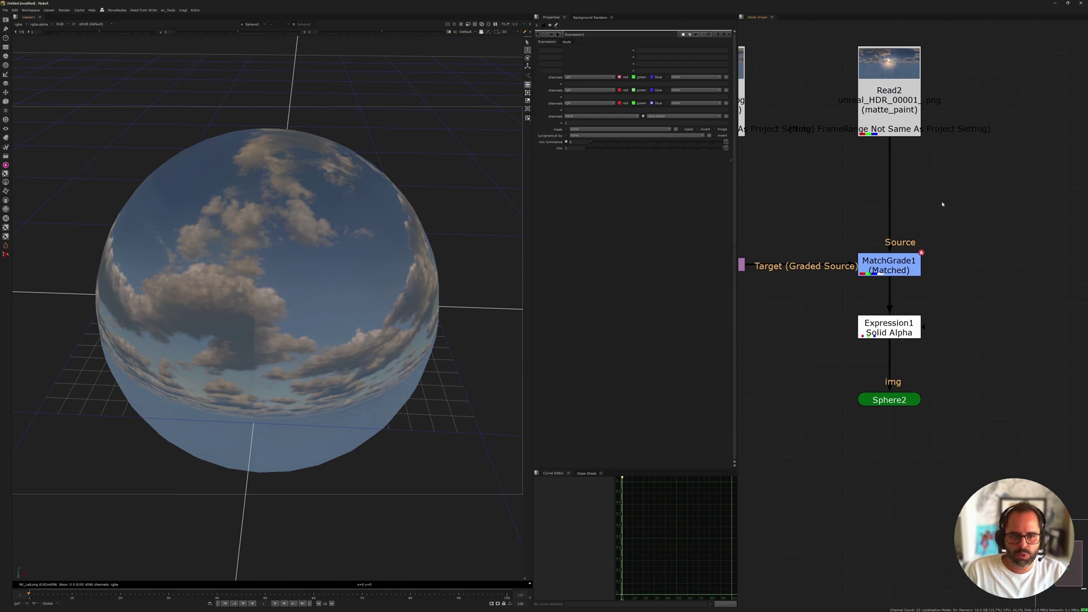
middle_click_drag(942, 204, 903, 224)
key("Tab")
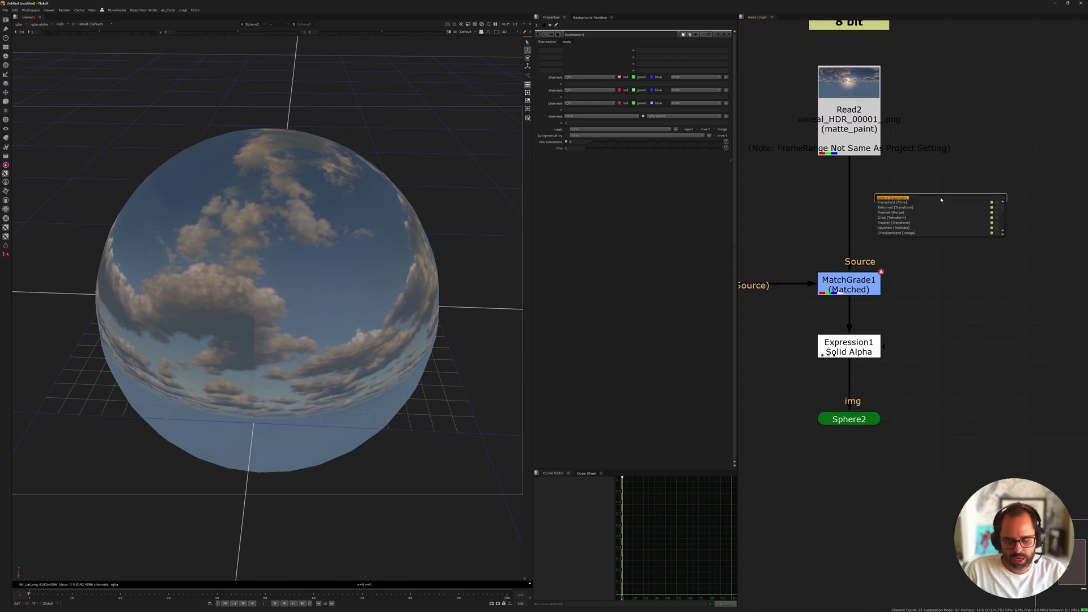
type("sphere")
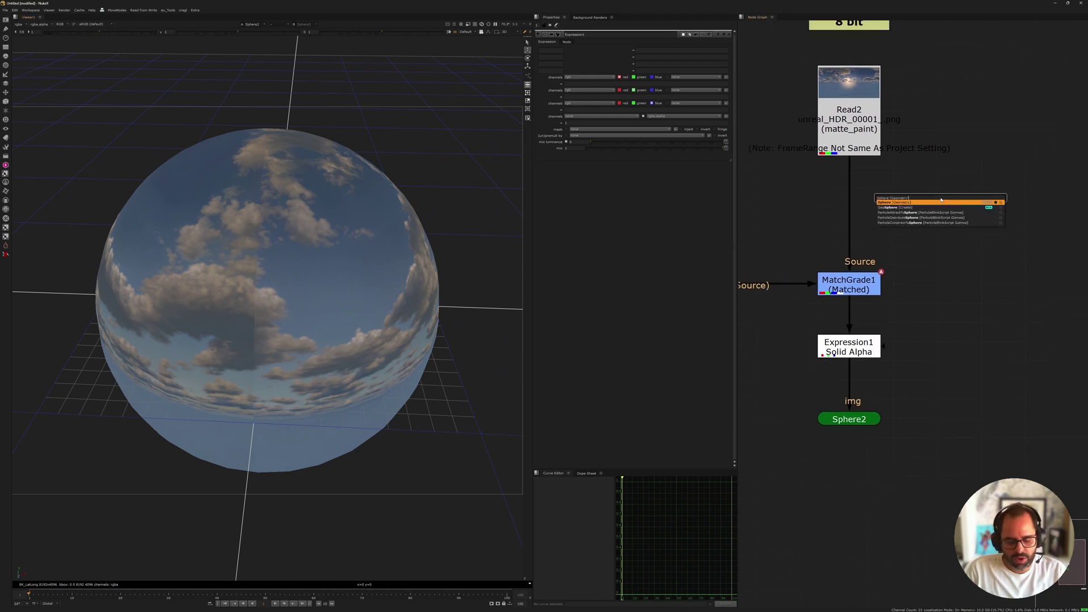
key("ctrl+a")
type("spherei")
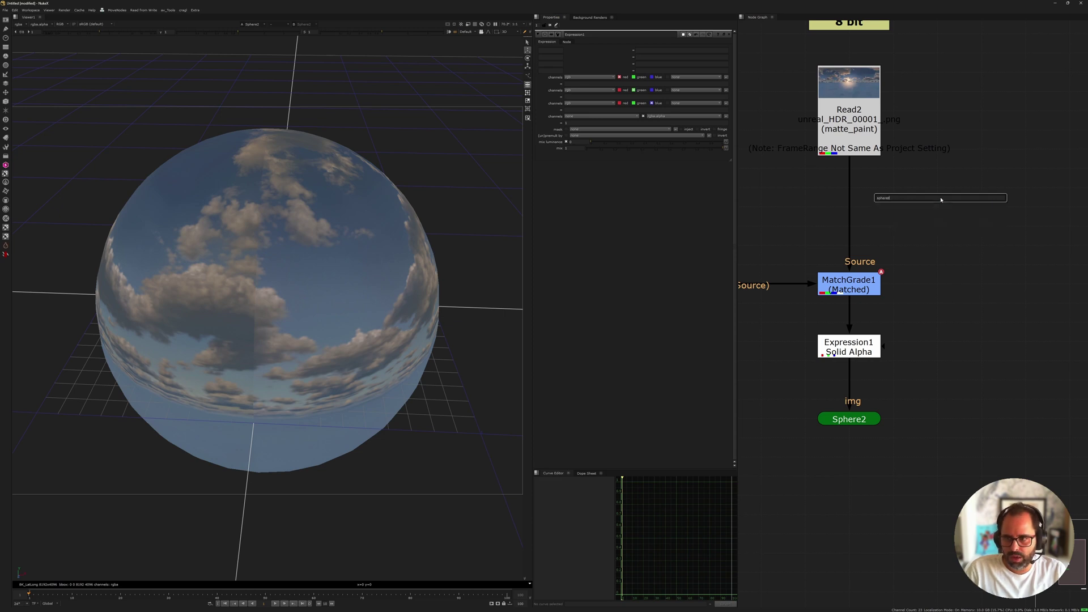
key("BackSpace")
key("BackSpace")
type("ica")
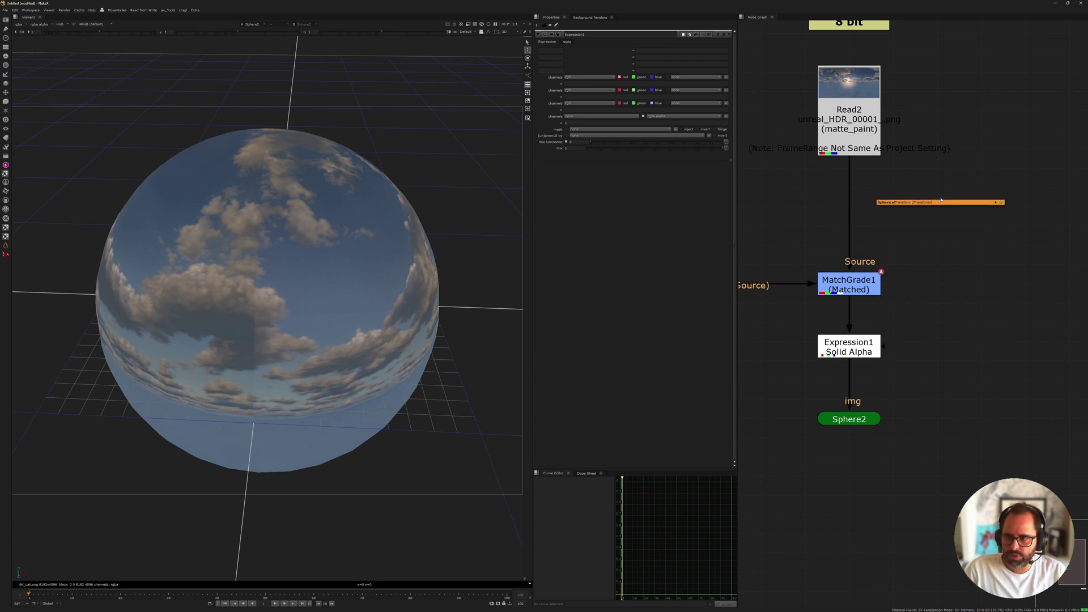
left_click(940, 202)
left_click_drag(941, 212, 857, 136)
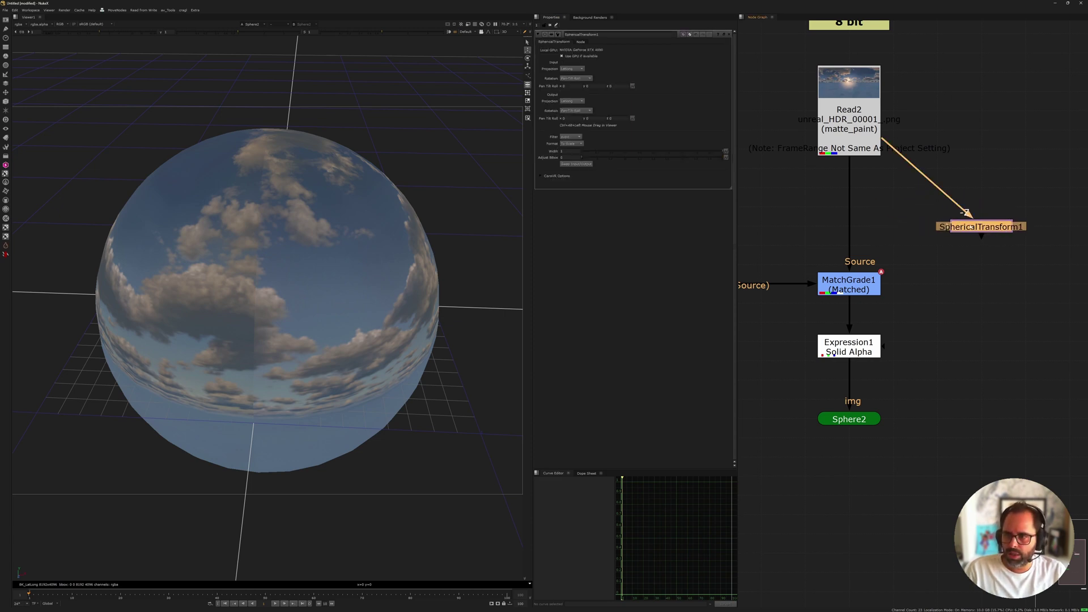
Show the SphericalTransform in the viewer and set its input Pan to 500
key("1")
left_click(569, 86)
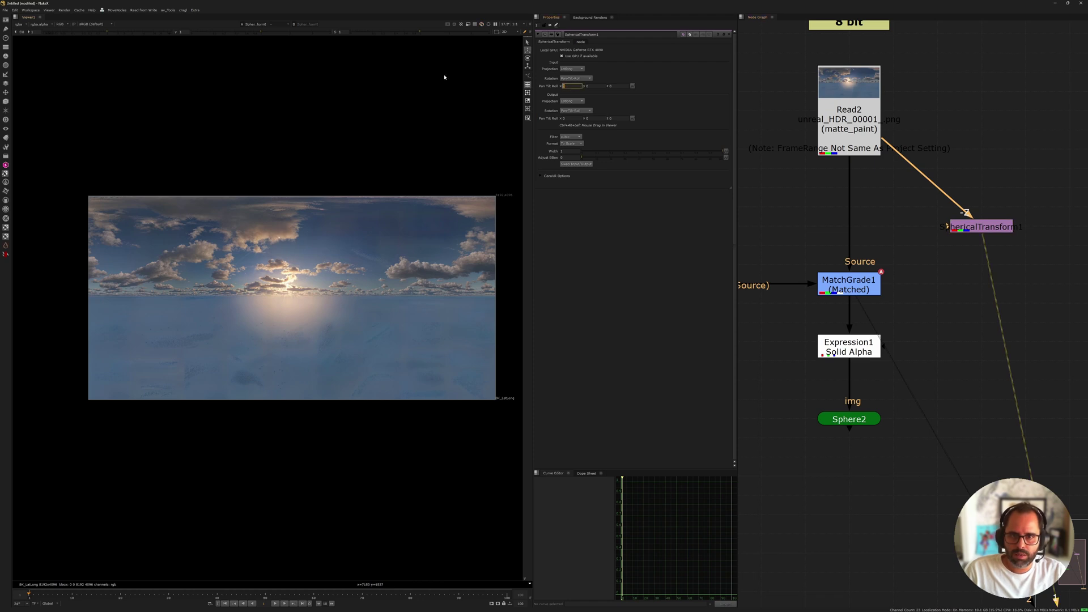
type("500")
key("Return")
Examine the vertical seam through the clouds and ground in the panned ComfyUI image
scroll(335, 281, "up", 5)
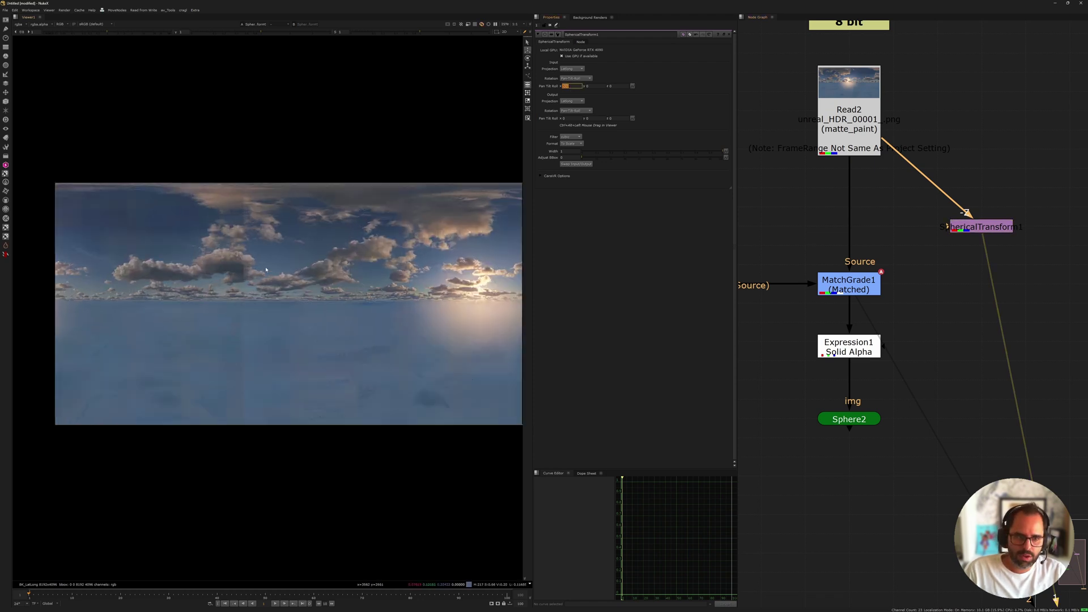
scroll(335, 281, "down", 4)
mouse_move(269, 201)
middle_mouse_down()
mouse_move(196, 172)
mouse_move(281, 213)
middle_mouse_up()
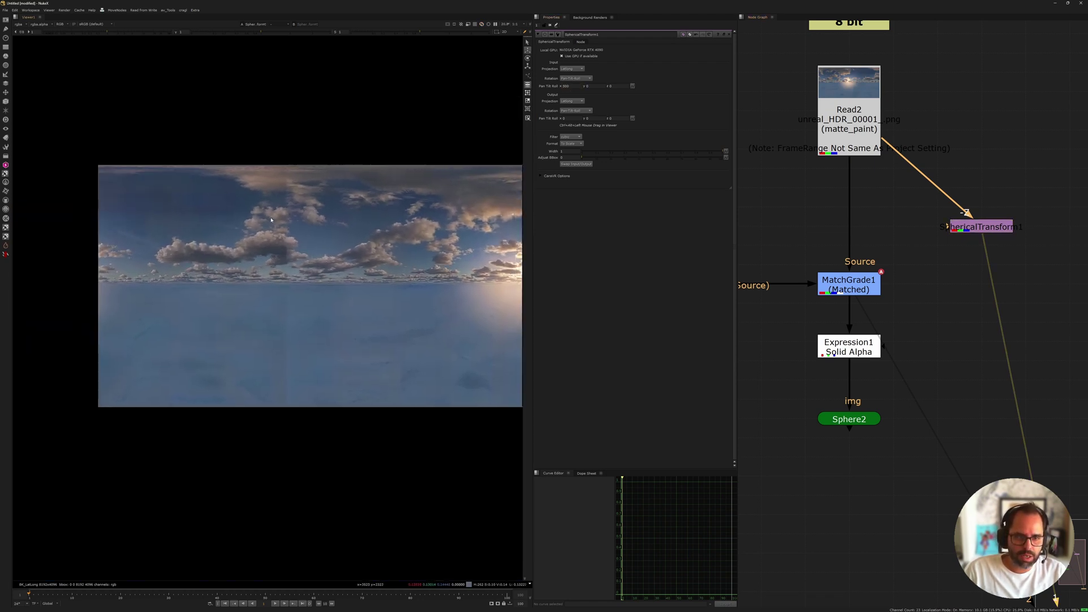
scroll(281, 212, "up", 4)
scroll(278, 187, "down", 1)
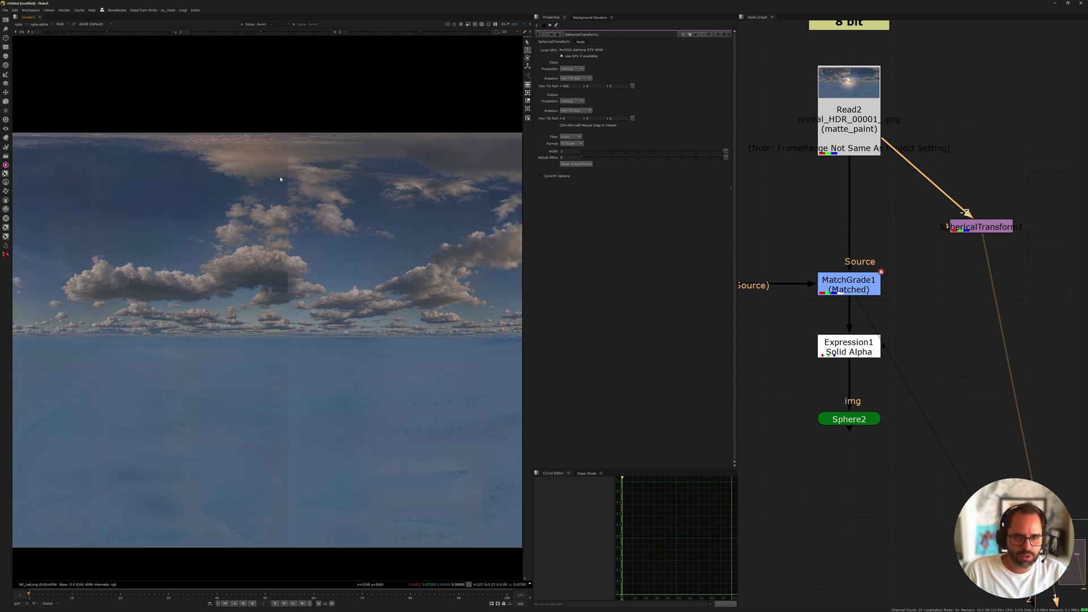
middle_click_drag(292, 470, 308, 442)
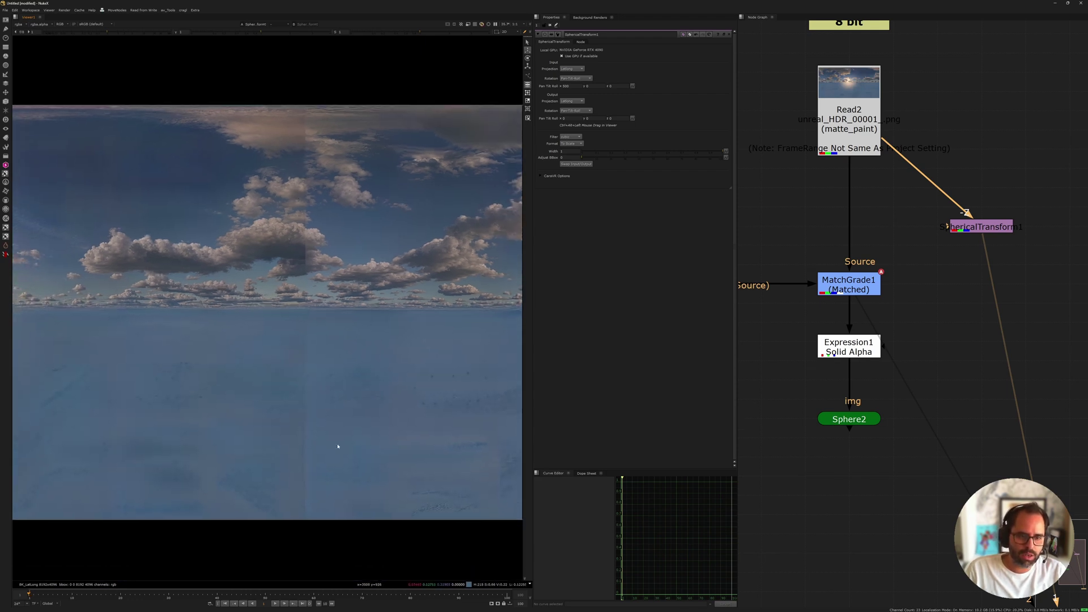
middle_click_drag(283, 247, 284, 262)
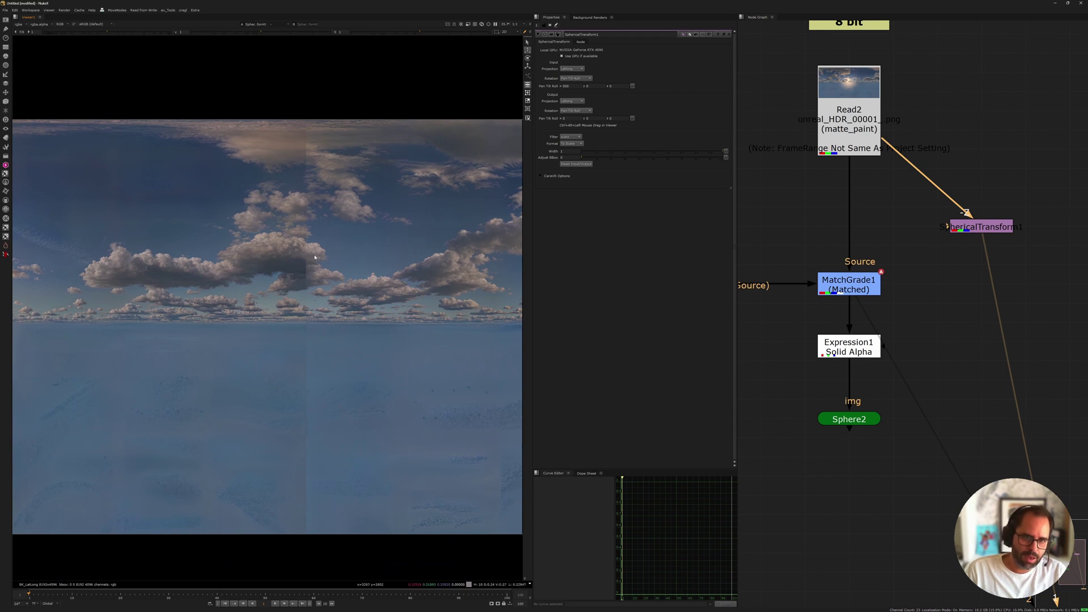
scroll(313, 229, "down", 3)
Duplicate the SphericalTransform node and chain the copy after the original
middle_click_drag(980, 227, 914, 217)
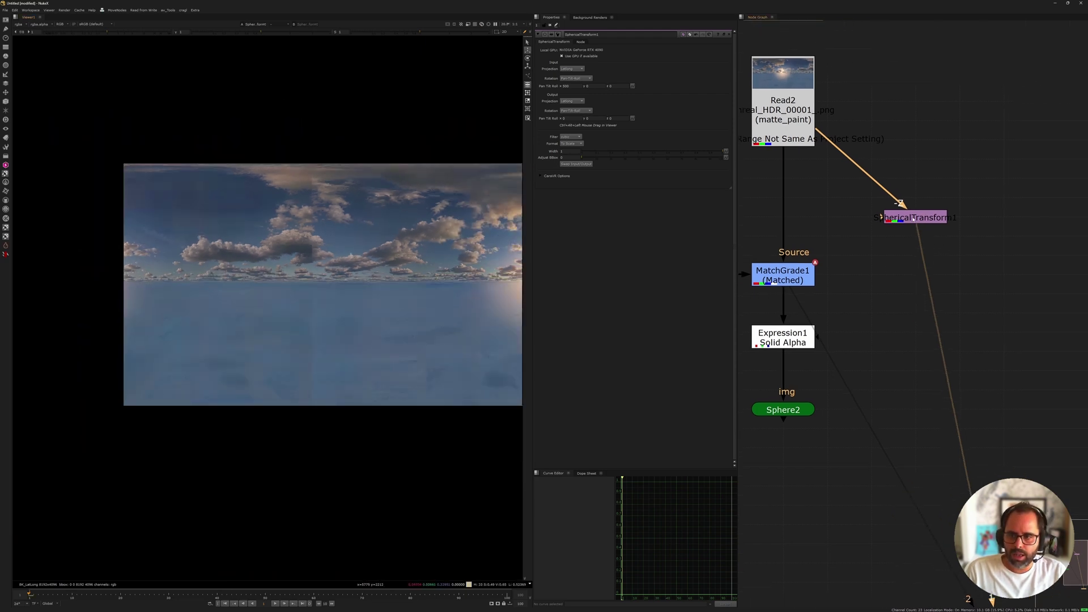
left_click(913, 218)
key("ctrl+c")
key("ctrl+v")
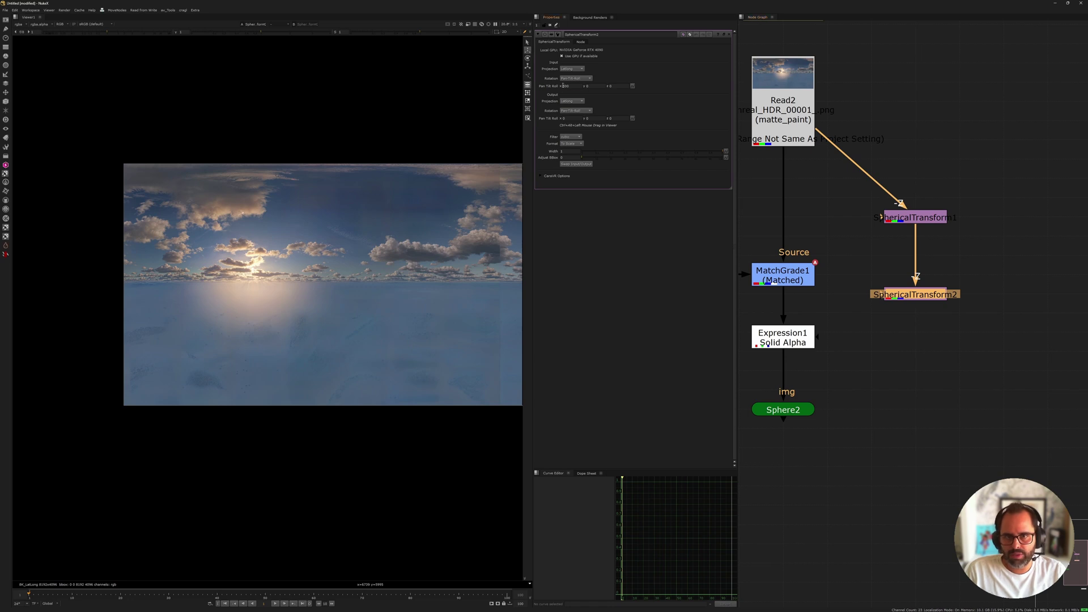
Set the second SphericalTransform's input Pan to -500 to bring the panorama back to its original orientation
double_click(574, 87)
key("Return")
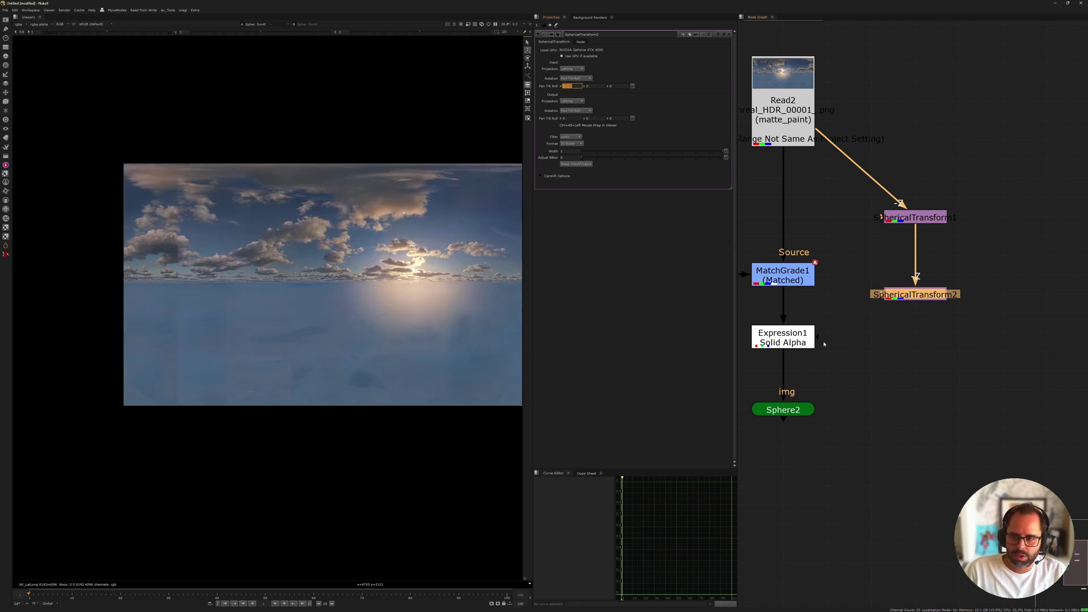
type("-")
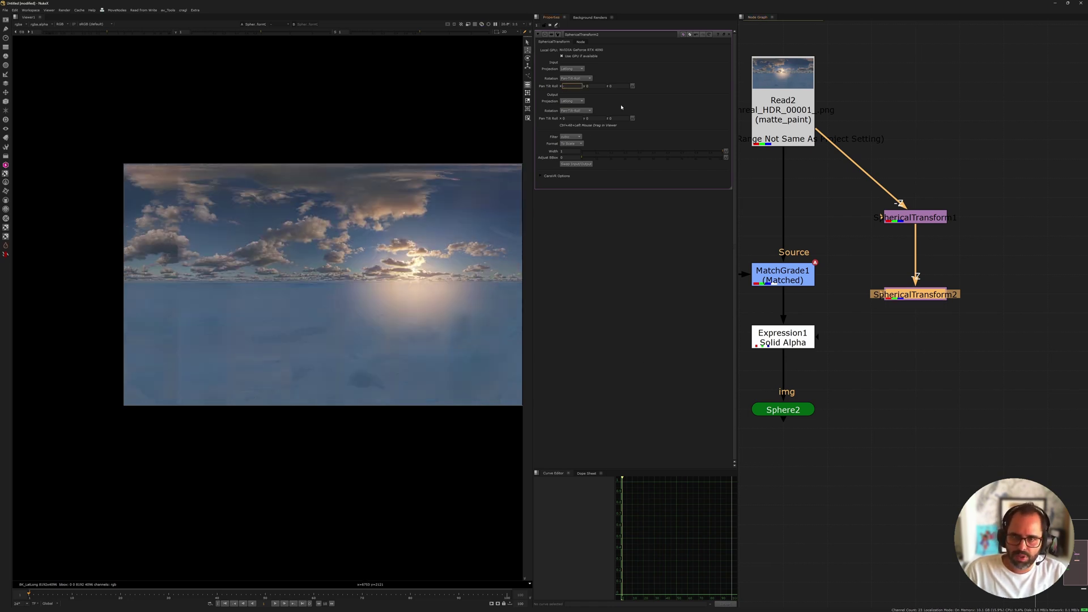
type("500")
key("Return")
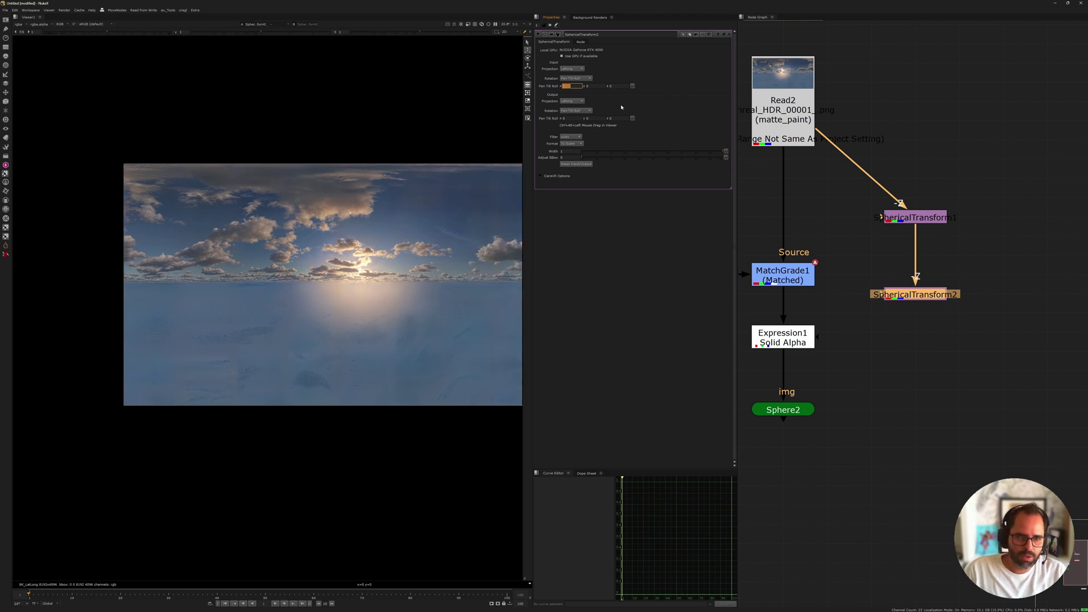
Compare the ComfyUI PNG with the second SphericalTransform's output in the viewer
left_click(796, 122)
key("1")
left_click(942, 292)
key("2")
left_click(865, 272)
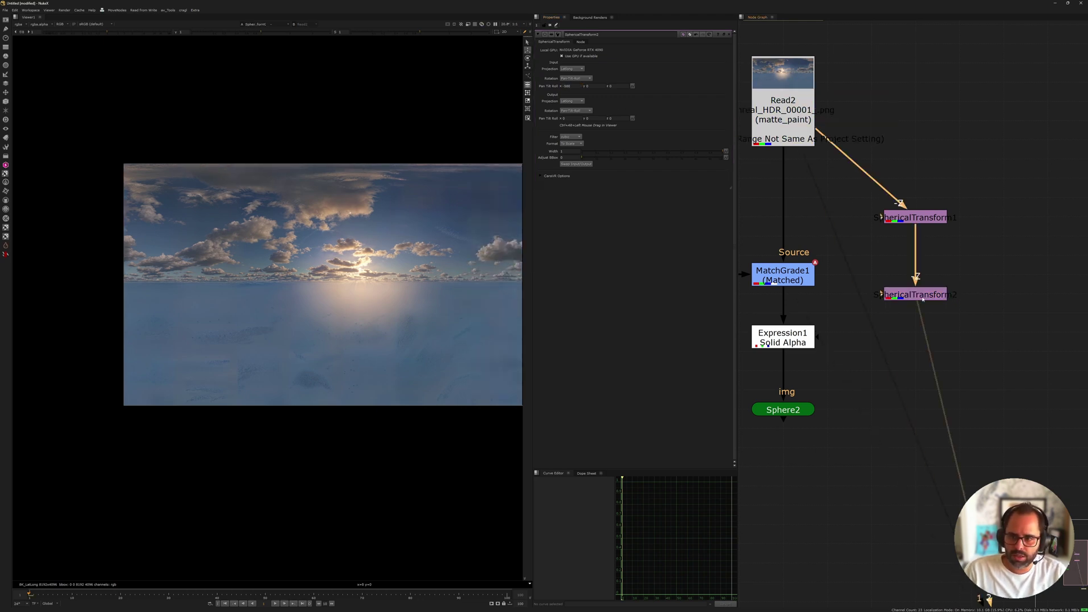
key("1")
key("2")
Show the first SphericalTransform in the viewer, try an input Tilt of 200, and reset it to 0
left_click(915, 217)
key("1")
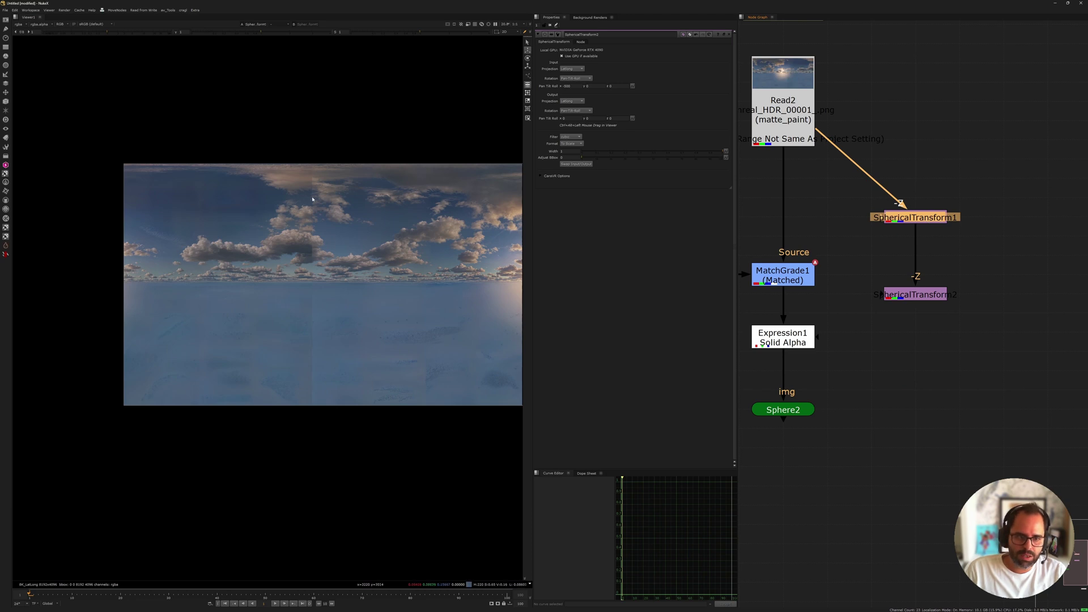
double_click(915, 217)
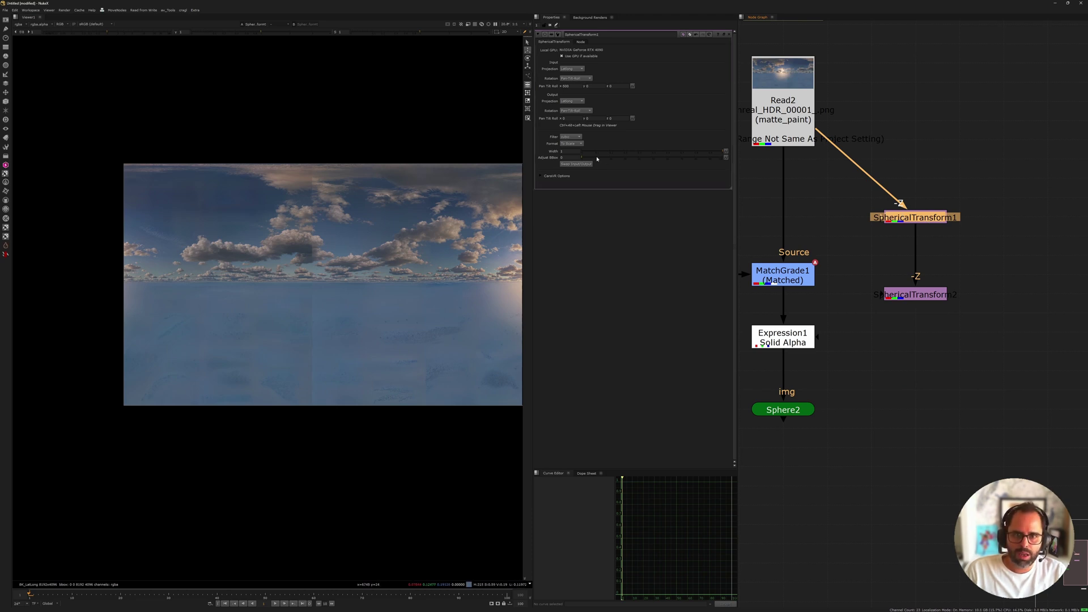
left_click(591, 86)
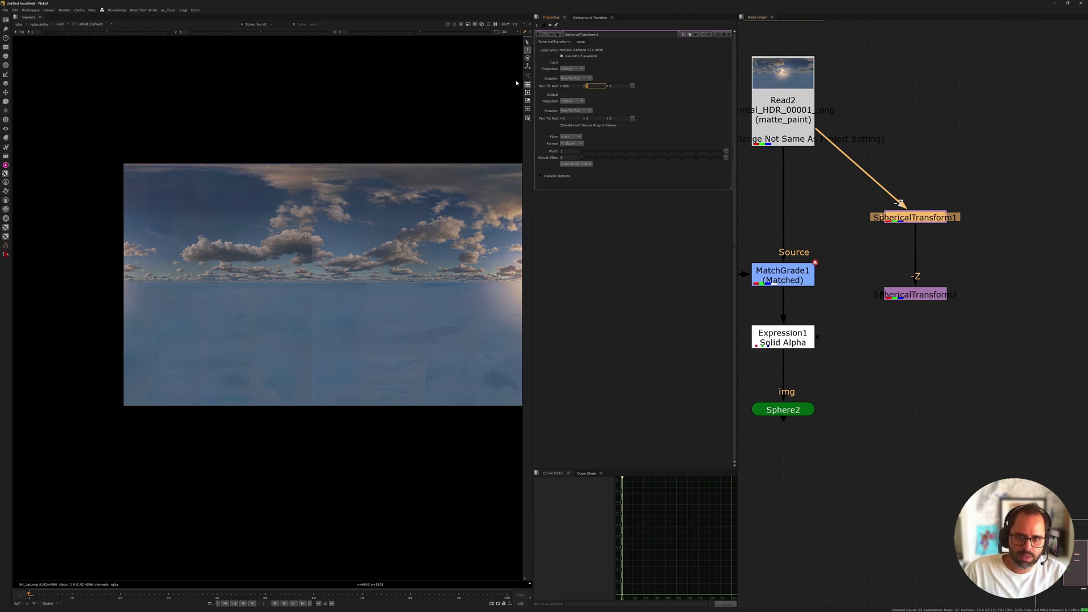
type("200")
key("Return")
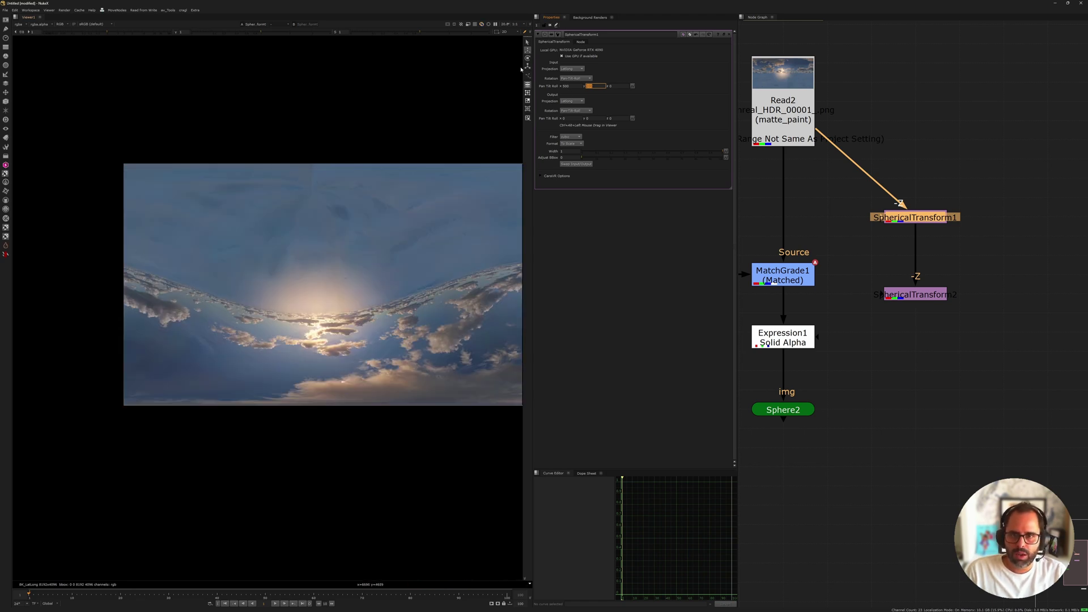
type("0")
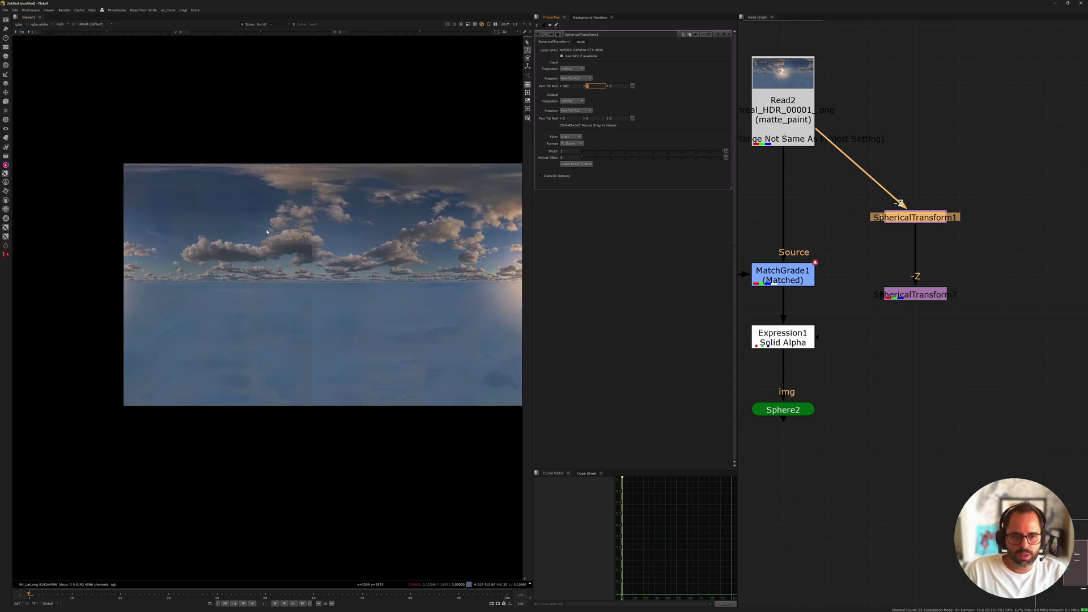
Show the original 32-bit Unreal HDR in the viewer
middle_click_drag(949, 266, 967, 235)
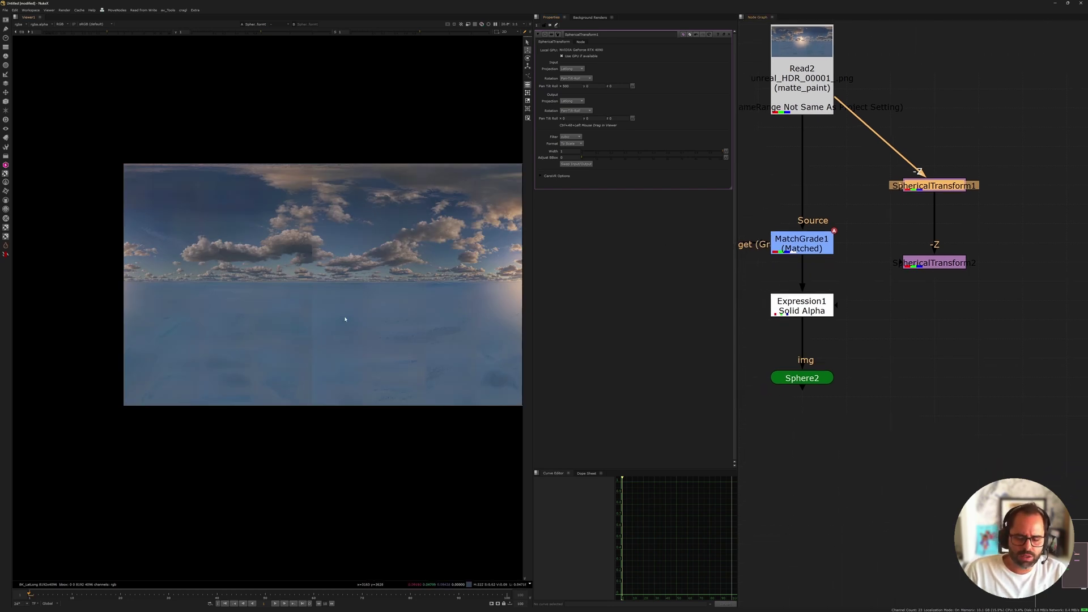
middle_click_drag(871, 262, 911, 280)
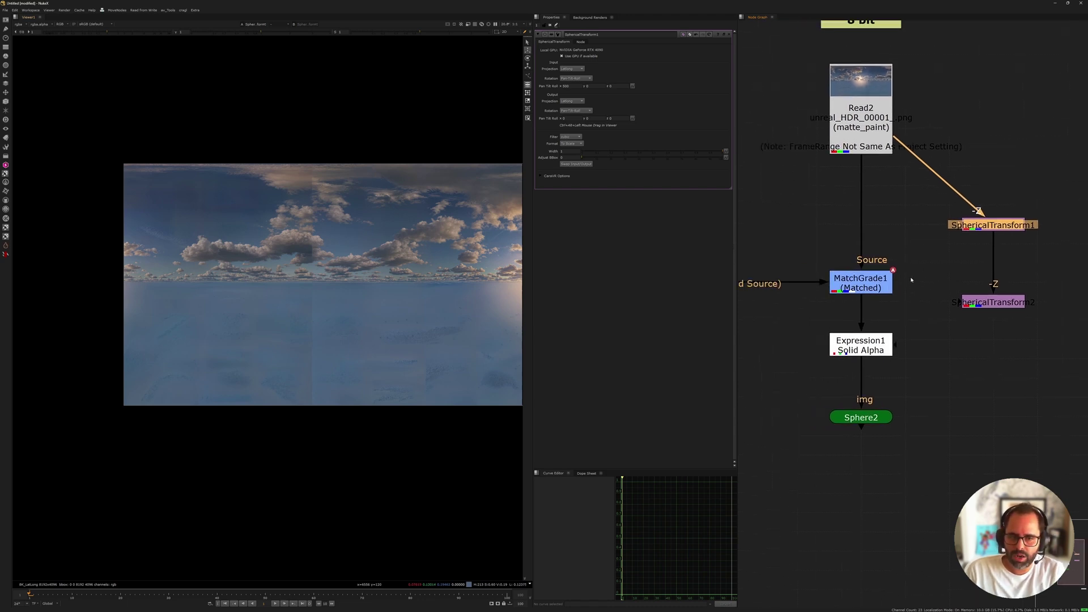
scroll(859, 271, "down", 3)
middle_click_drag(750, 246, 872, 262)
left_click(810, 258)
key("1")
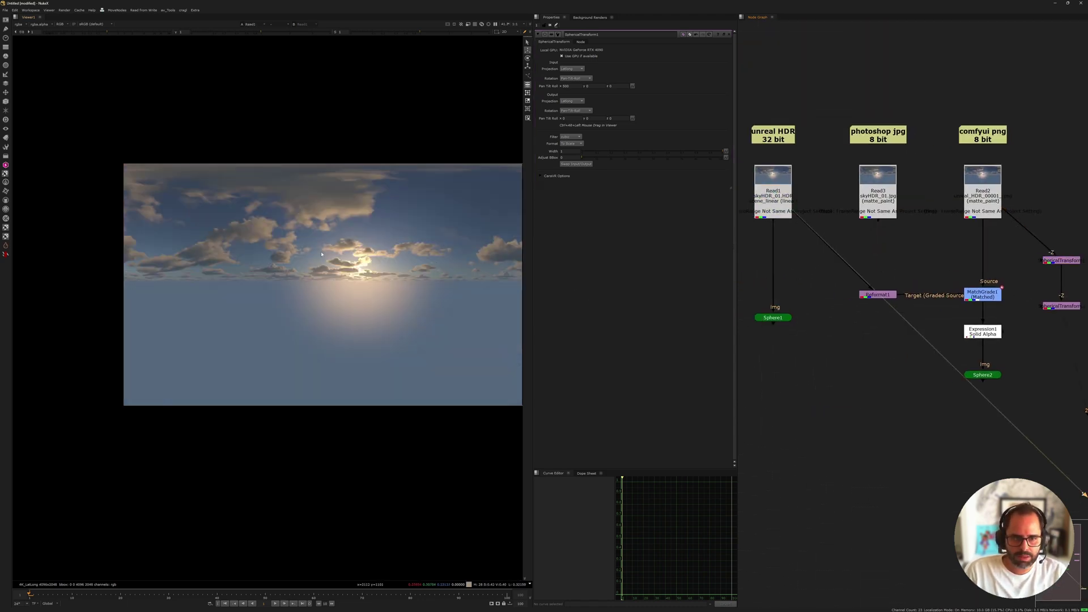
middle_click_drag(915, 294, 902, 294)
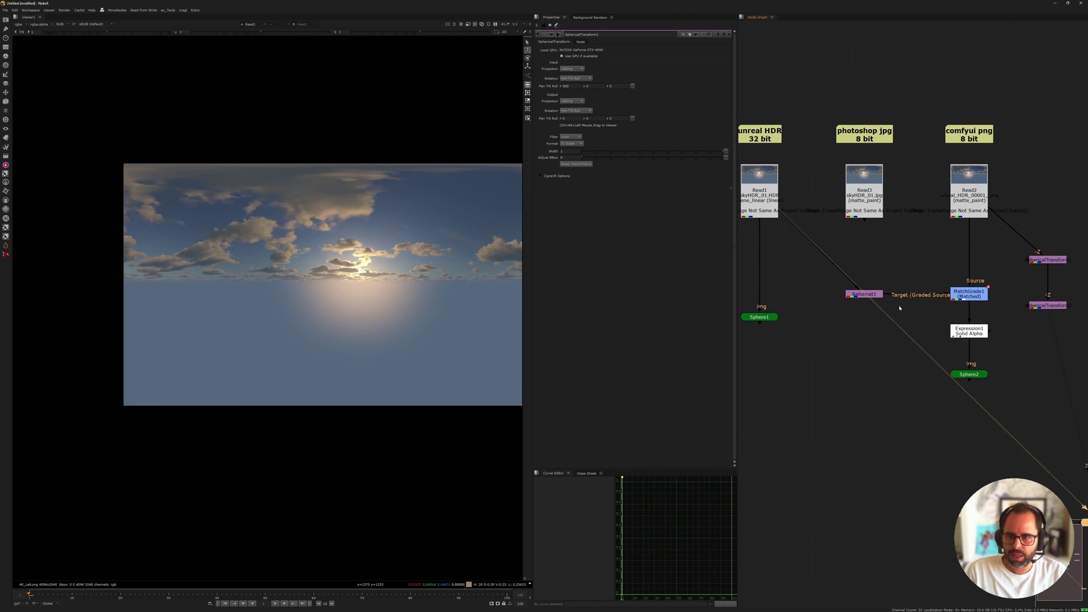
Paste a copy of the first SphericalTransform near the Photoshop JPG and connect it to the Unreal HDR
left_click(1044, 258)
key("ctrl+c")
left_click(887, 255)
key("ctrl+v")
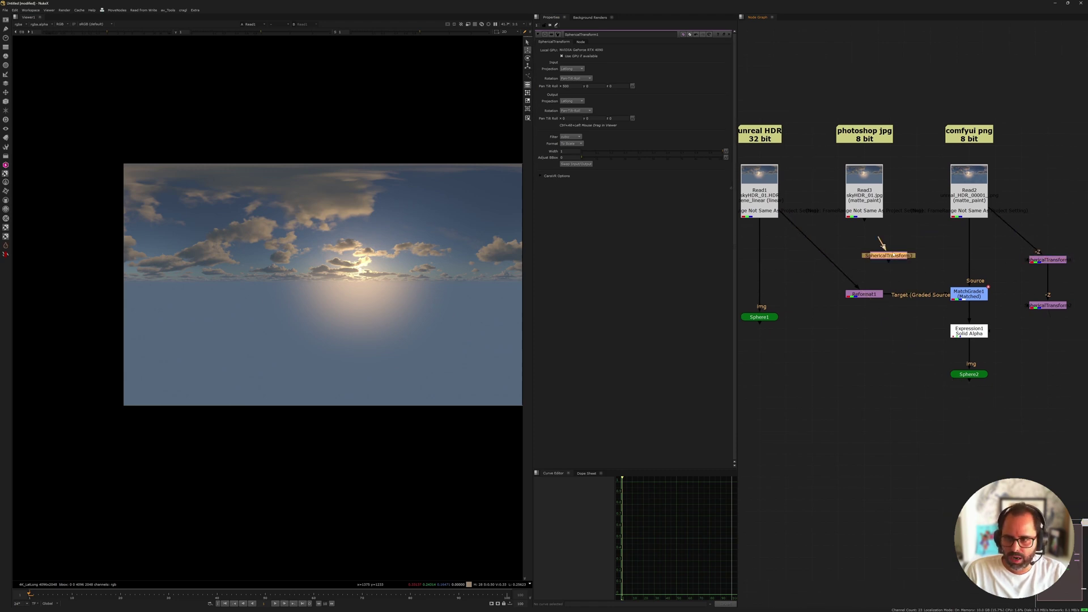
left_click_drag(877, 246, 768, 204)
key("1")
Compare the panned Unreal HDR with the panned ComfyUI image around the central clouds
left_click(1045, 259)
key("2")
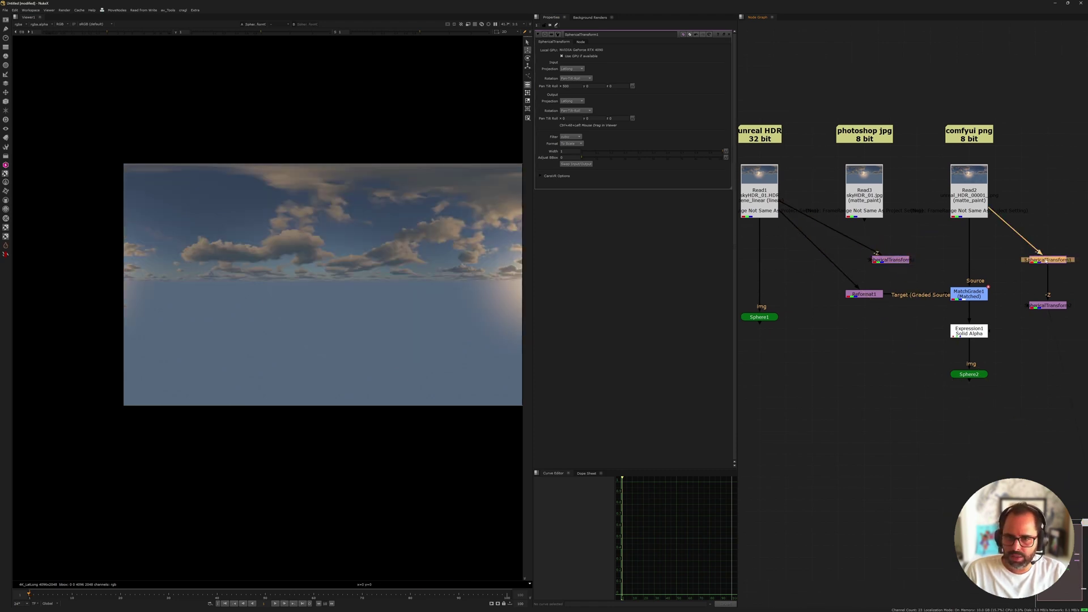
key("1")
scroll(299, 295, "up", 5)
key("2")
key("2")
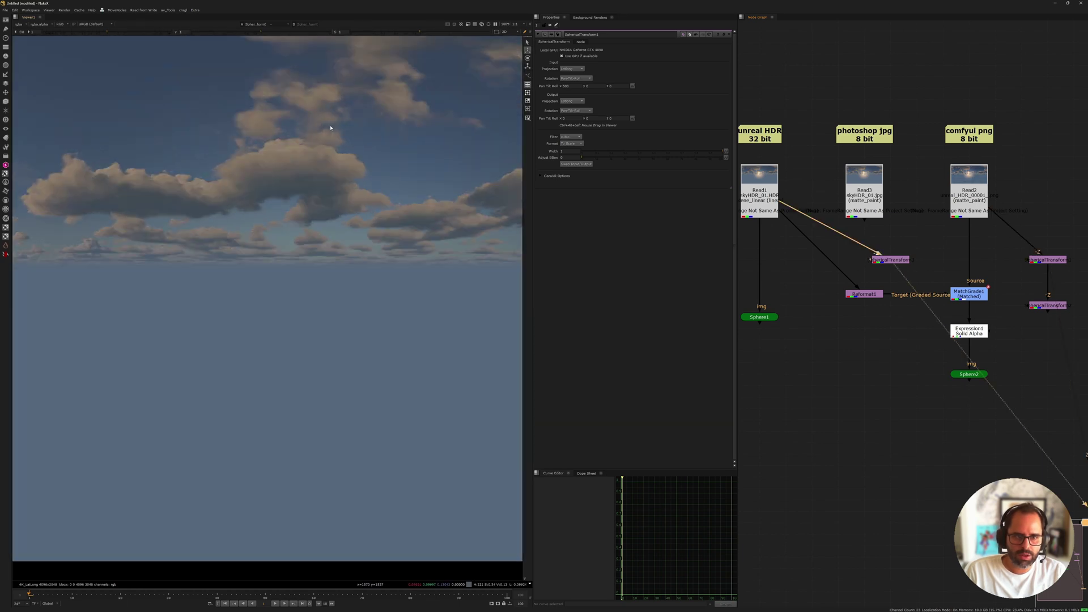
Move the first SphericalTransform's input from the ComfyUI PNG to MatchGrade1 and compare the result with the panned Unreal HDR
left_click_drag(1013, 223, 978, 293)
left_click(1037, 259)
key("2")
left_click(1003, 257)
key("1")
key("1")
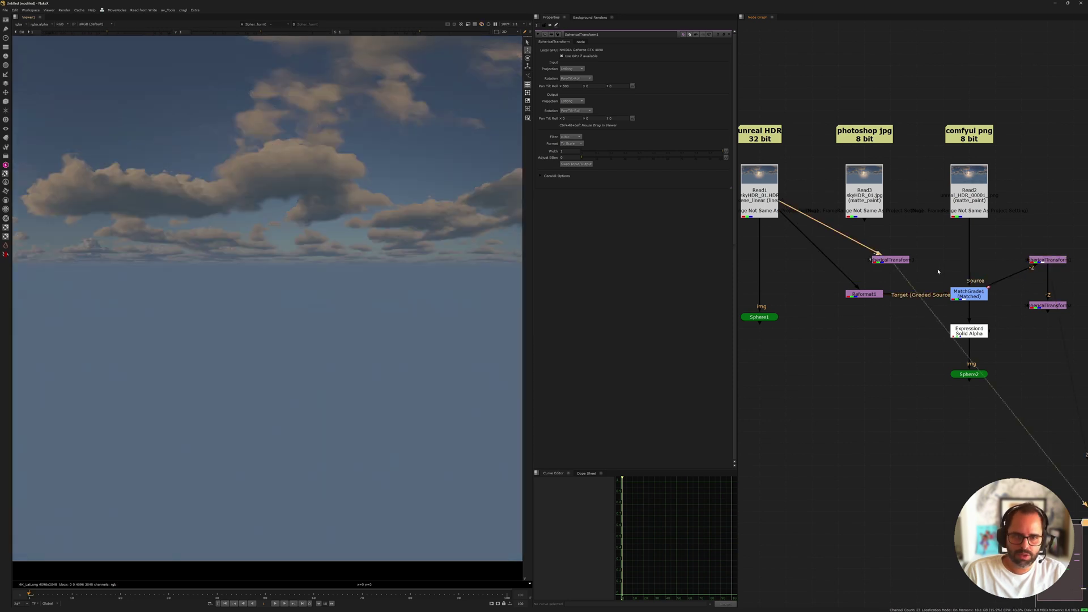
key("2")
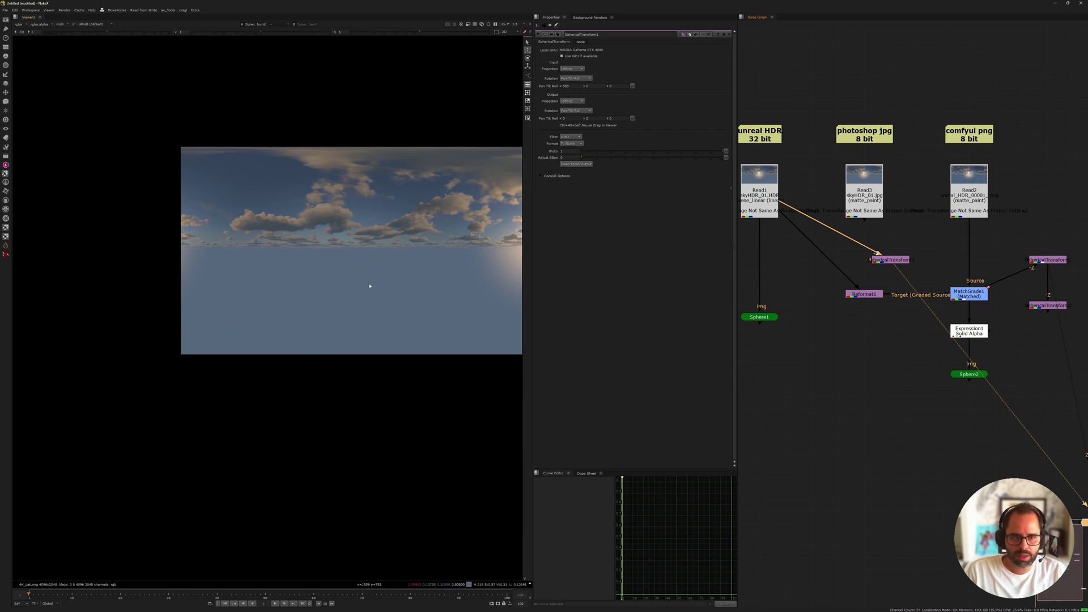
scroll(904, 233, "up", 5)
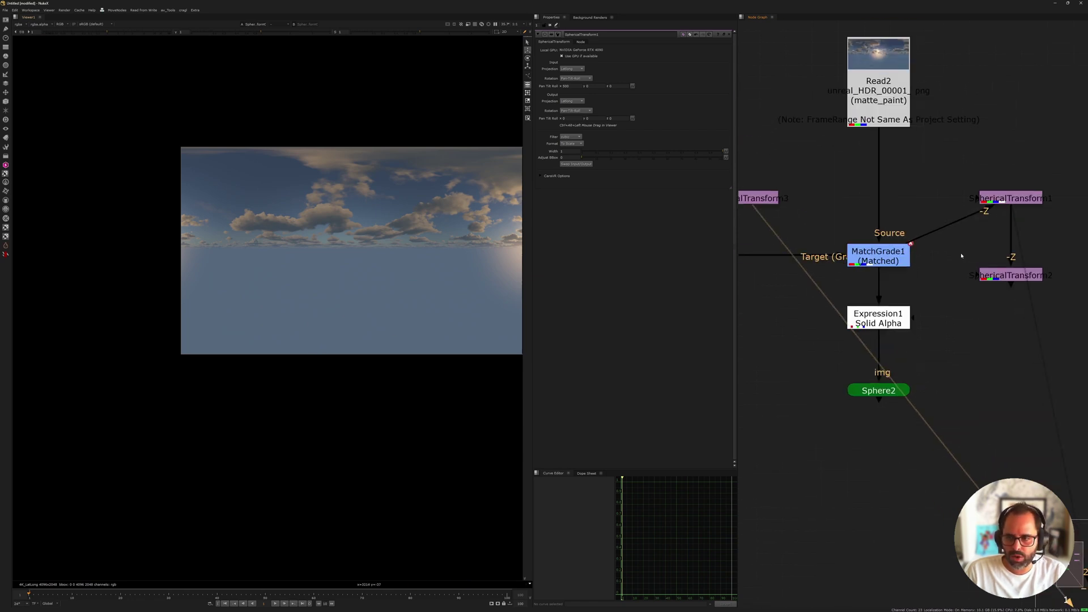
scroll(879, 237, "down", 5)
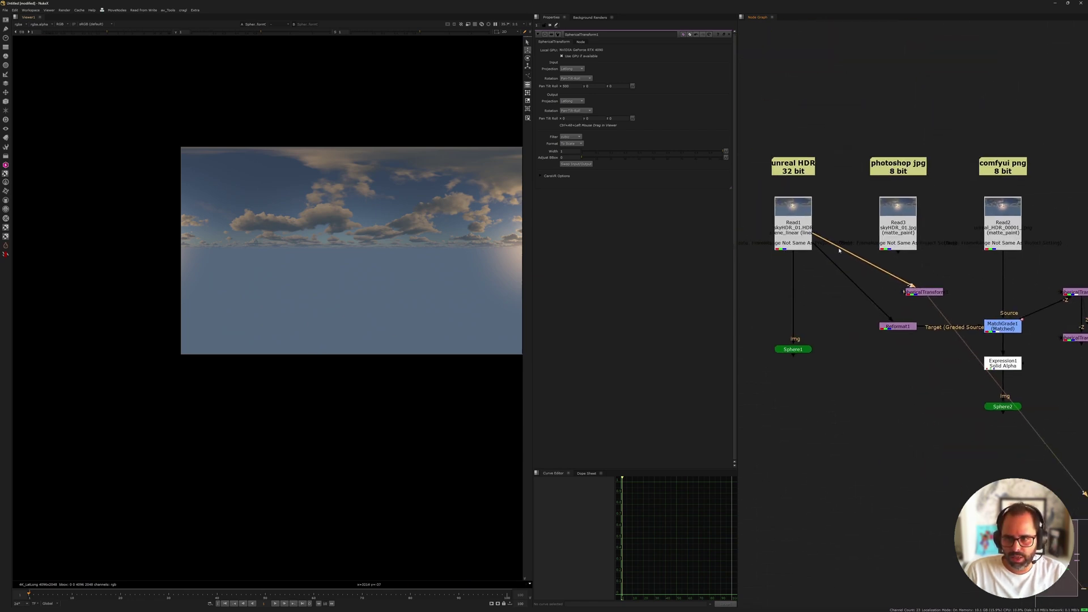
Delete the SphericalTransform copy attached to the Unreal HDR
key("Delete")
middle_click_drag(1009, 281, 923, 274)
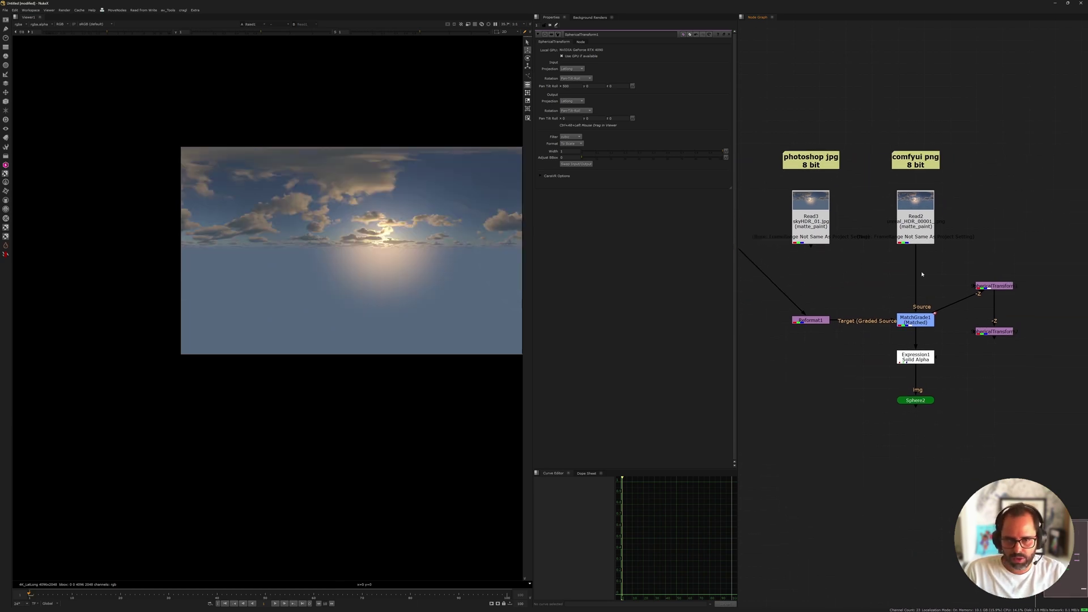
scroll(918, 277, "up", 4)
middle_click_drag(843, 281, 857, 249)
scroll(856, 250, "down", 2)
scroll(853, 245, "down", 3)
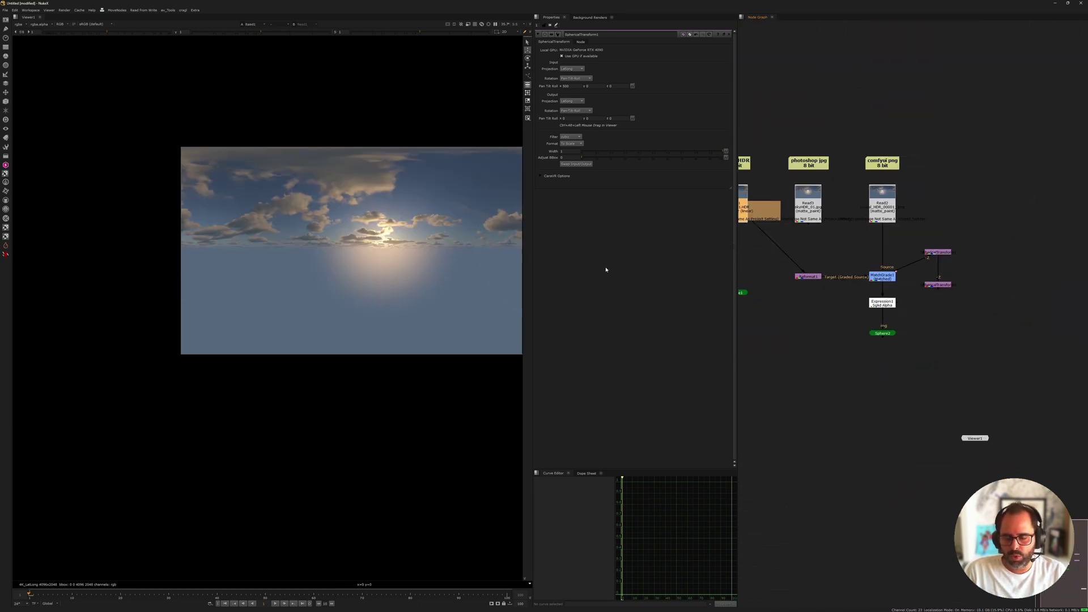
scroll(827, 242, "up", 4)
left_click(828, 243)
middle_click_drag(760, 226, 815, 233)
scroll(815, 232, "up", 5)
left_click(816, 232)
scroll(817, 254, "down", 4)
middle_click_drag(972, 332, 709, 206)
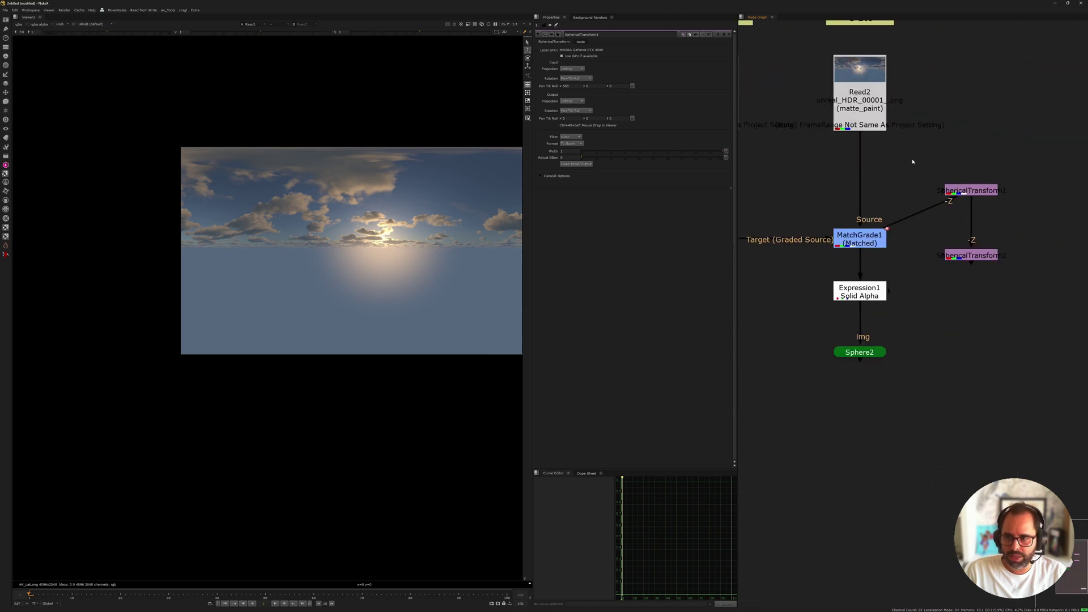
Paste another copy of the first SphericalTransform beside the Unreal HDR, connect it to that image, and show it in the viewer
left_click(971, 190)
key("ctrl+c")
middle_click_drag(884, 213, 1070, 252)
middle_click_drag(884, 250, 992, 261)
left_click(859, 247)
key("ctrl+v")
left_click_drag(786, 221, 839, 177)
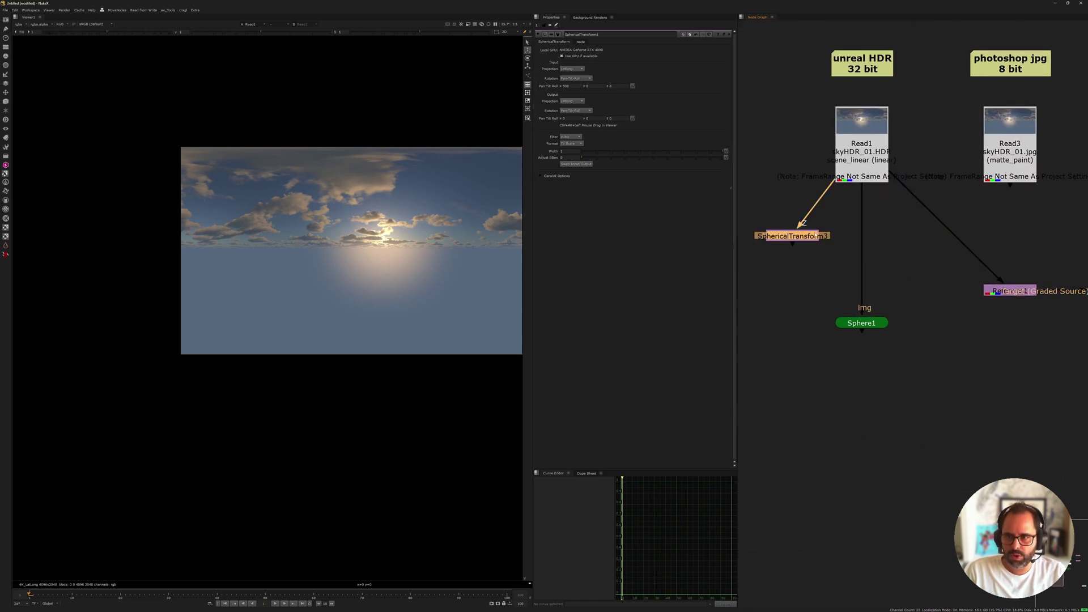
middle_click_drag(797, 247, 855, 252)
left_click_drag(850, 244, 808, 250)
key("1")
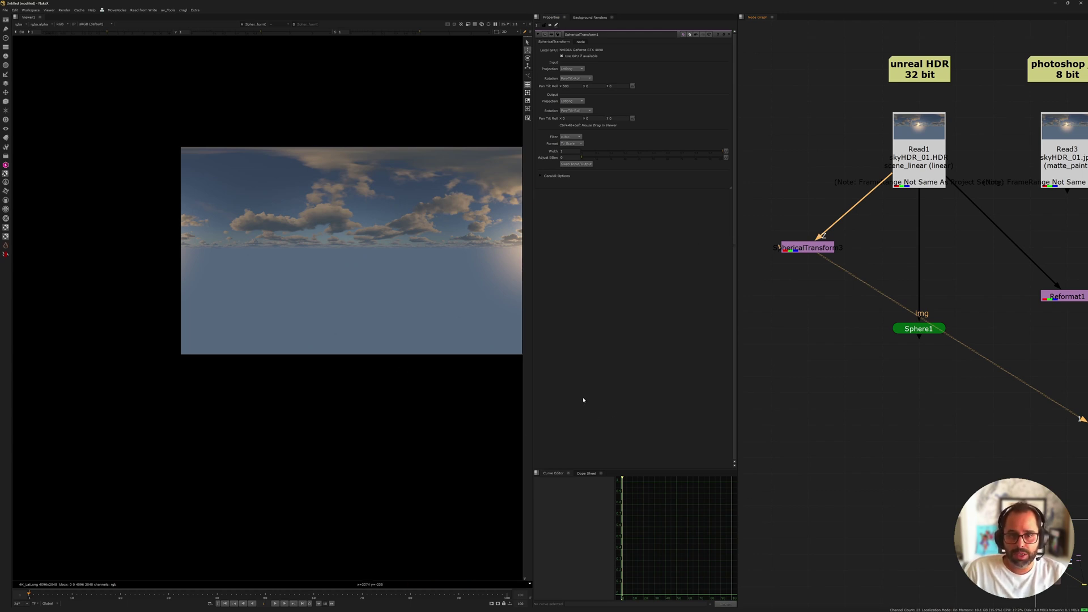
Show the Unreal HDR in the viewer and delete the two SphericalTransform nodes beside the MatchGrade branch
middle_click_drag(943, 298, 787, 291)
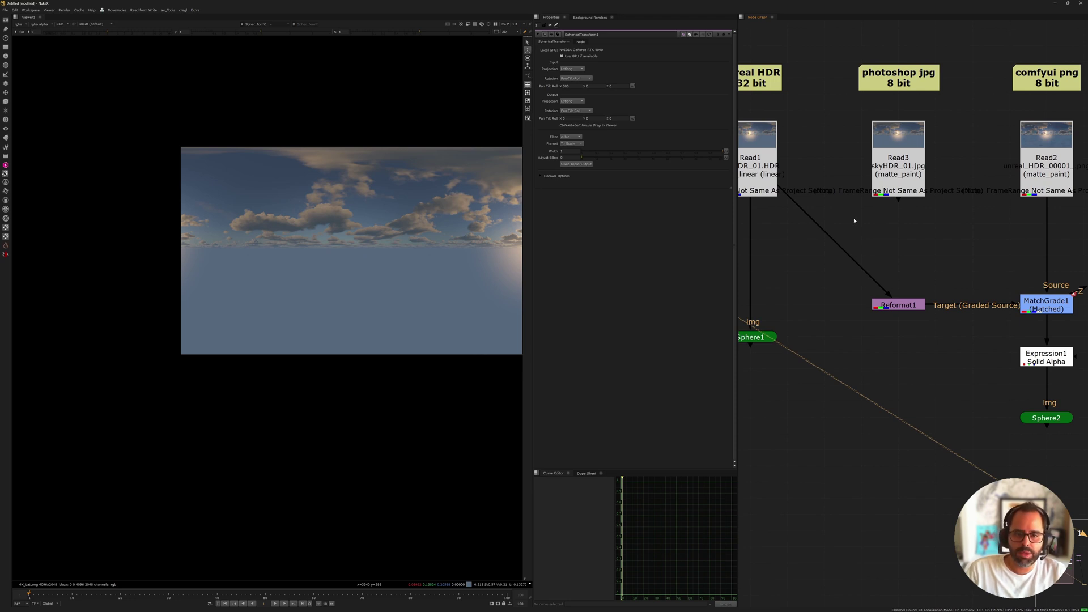
scroll(952, 228, "down", 4)
left_click(862, 236)
middle_click_drag(926, 235, 835, 243)
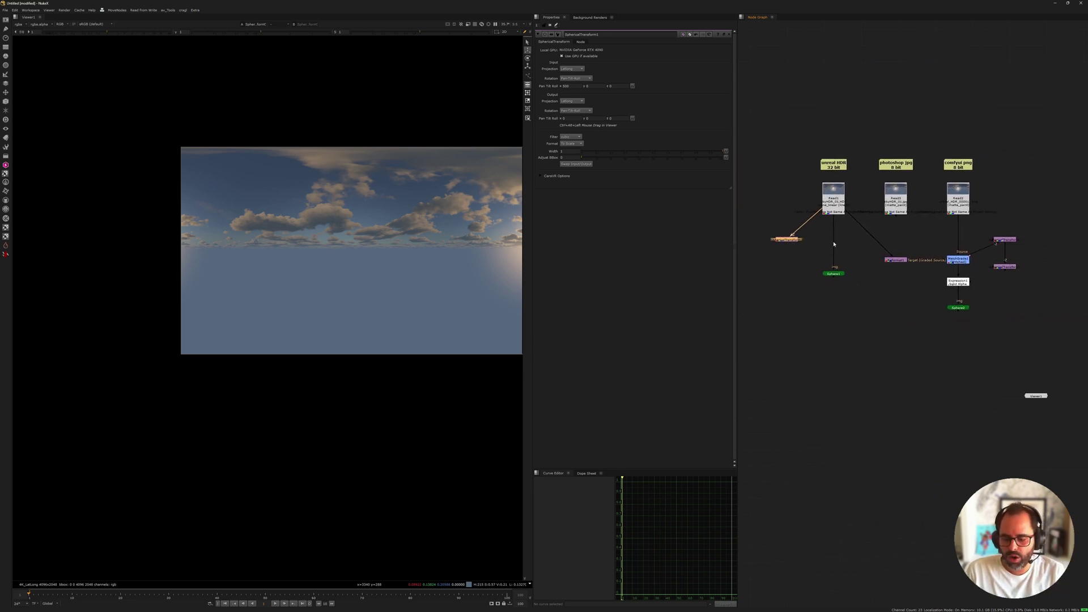
left_click(833, 203)
key("1")
middle_click_drag(1005, 260, 912, 237)
left_click_drag(891, 205, 957, 267)
key("Delete")
scroll(911, 255, "up", 2)
scroll(833, 262, "up", 4)
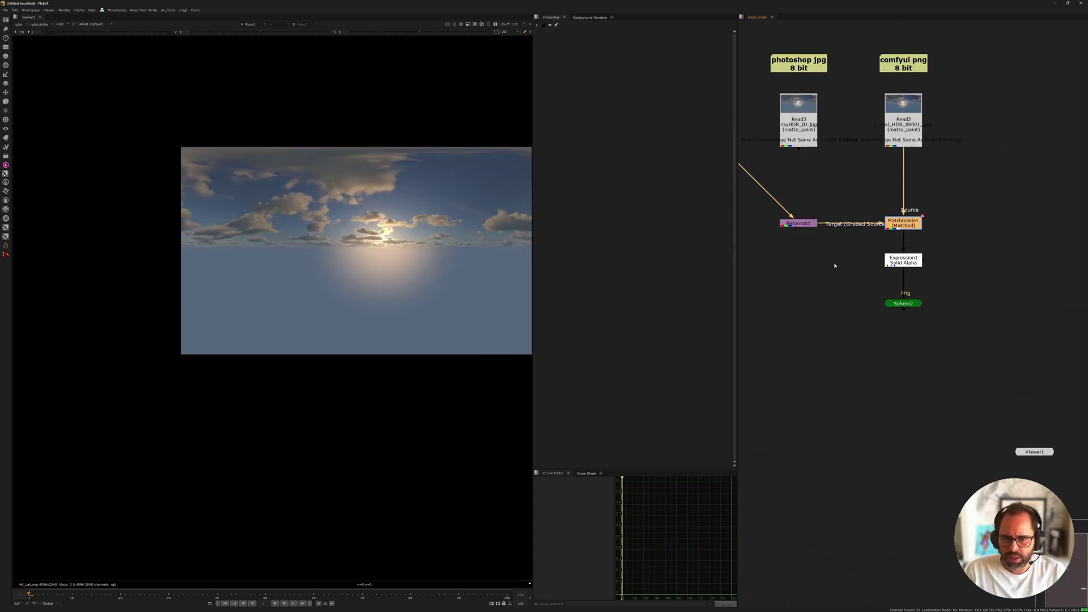
Show the Solid Alpha Expression node in the viewer and examine the clouds and sun in the matched image
left_click(916, 260)
key("1")
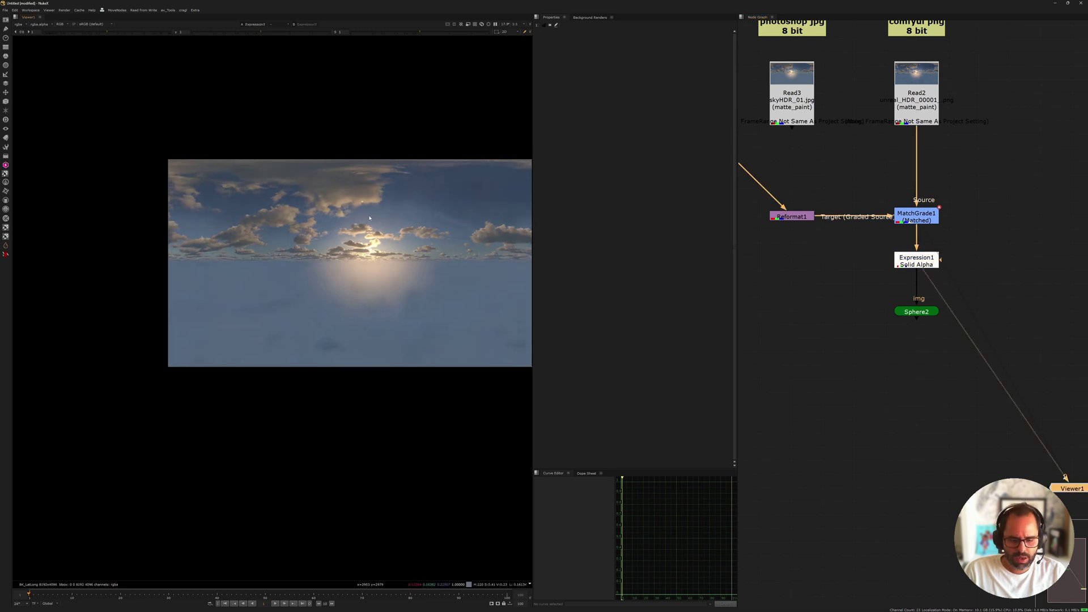
key("f")
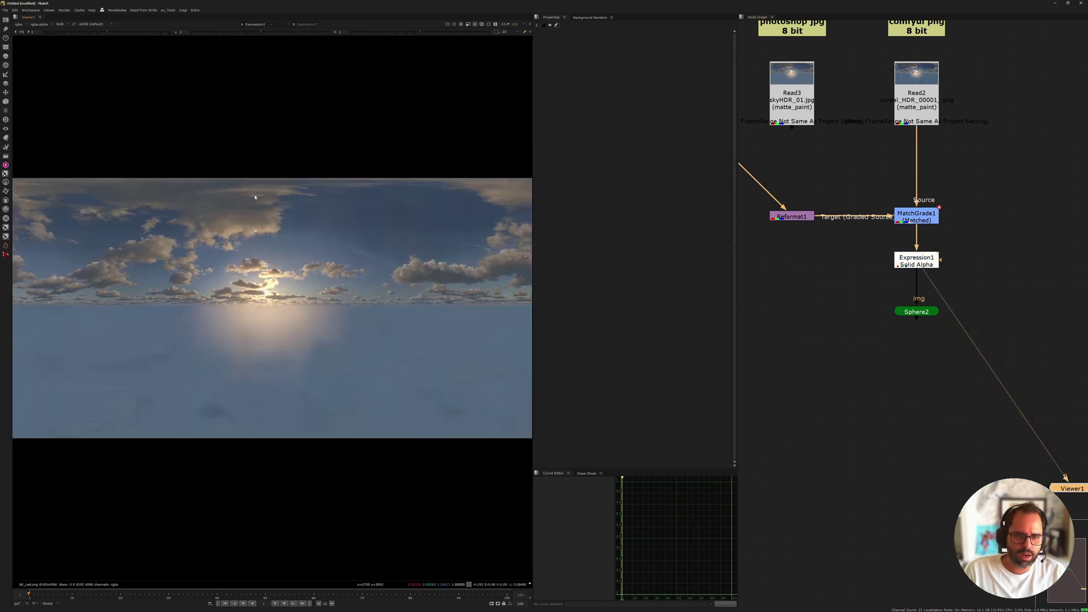
scroll(275, 255, "up", 4)
middle_click_drag(284, 249, 462, 251)
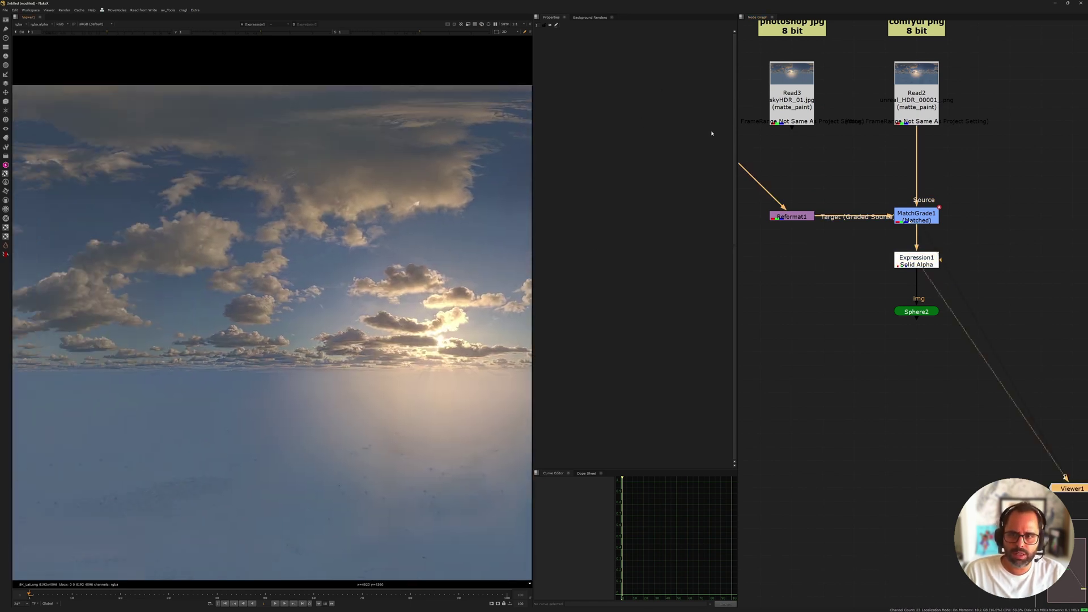
Compare cloud detail in the original Unreal HDR with the Expression node's matched output
middle_click_drag(753, 119, 739, 101)
left_click(852, 122)
key("1")
left_click(933, 226)
key("2")
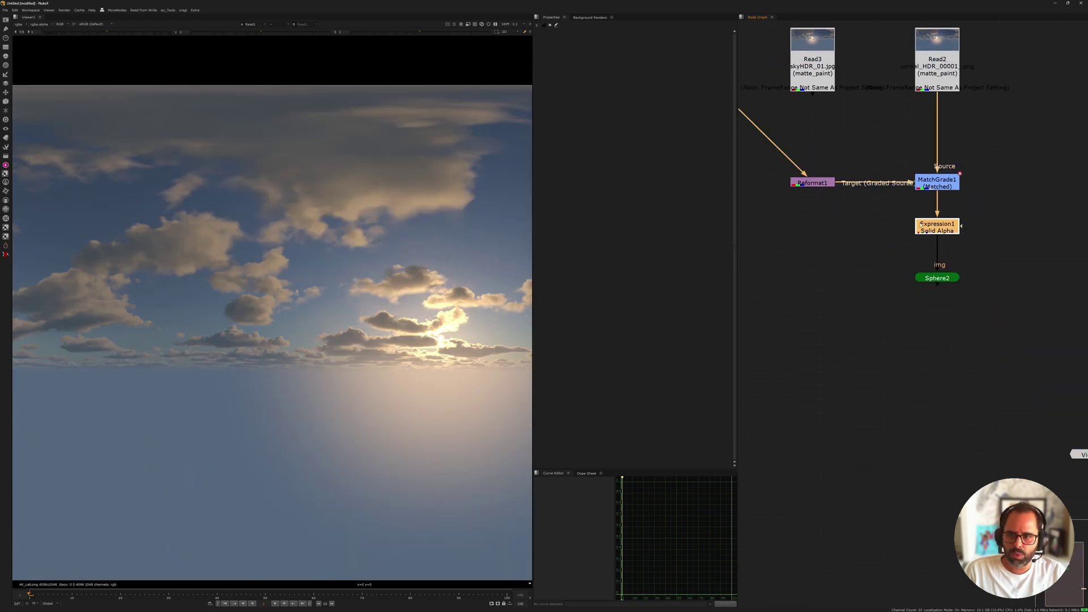
left_click(841, 231)
Show Sphere2 in the 3D viewer and inspect its mapped sky from several angles and up close
left_click(924, 278)
key("1")
left_click(882, 271)
scroll(413, 207, "down", 3)
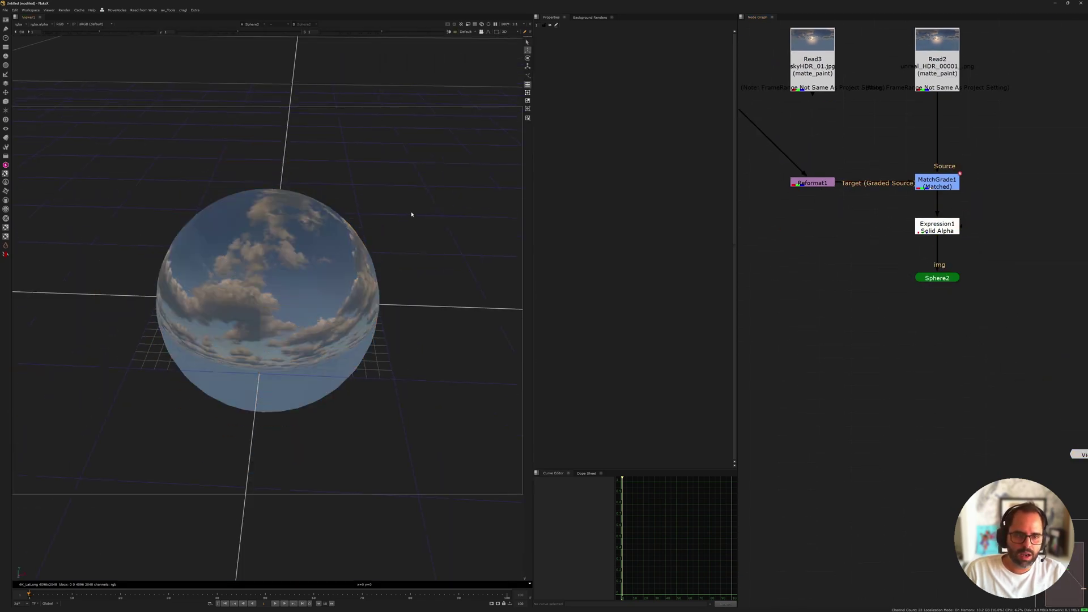
left_click_drag(410, 214, 323, 263, "ctrl")
scroll(323, 262, "up", 4)
left_click(334, 252)
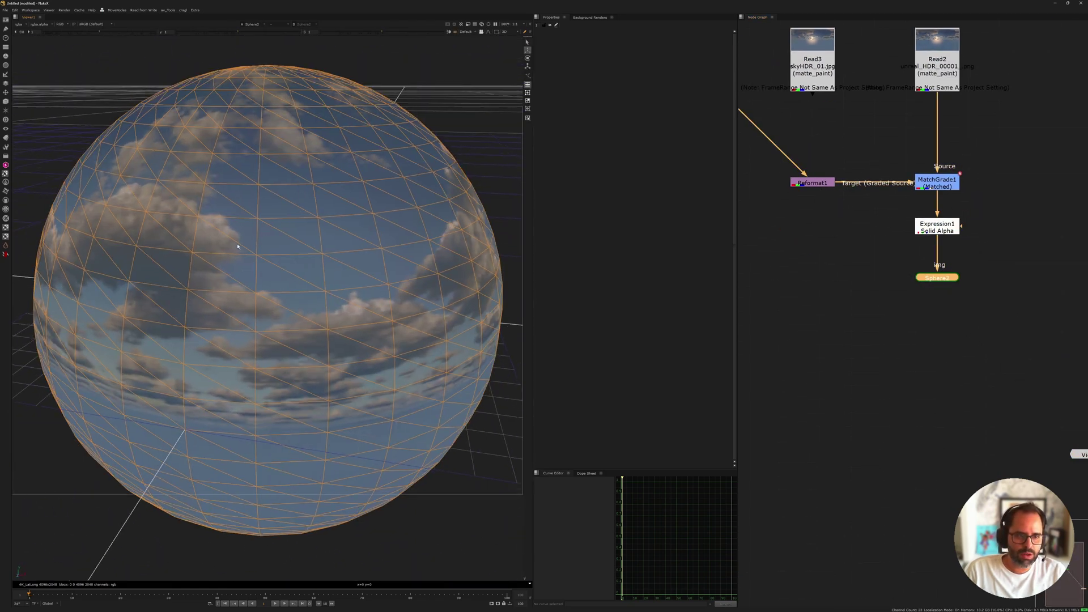
left_click(469, 142)
scroll(468, 141, "down", 2)
left_click_drag(351, 185, 306, 209, "ctrl")
scroll(264, 238, "down", 3)
left_click_drag(264, 237, 279, 175, "ctrl")
left_click_drag(206, 261, 357, 279, "ctrl")
scroll(290, 281, "up", 8)
scroll(290, 281, "up", 5)
scroll(336, 254, "down", 5)
scroll(336, 255, "down", 5)
scroll(274, 280, "down", 4)
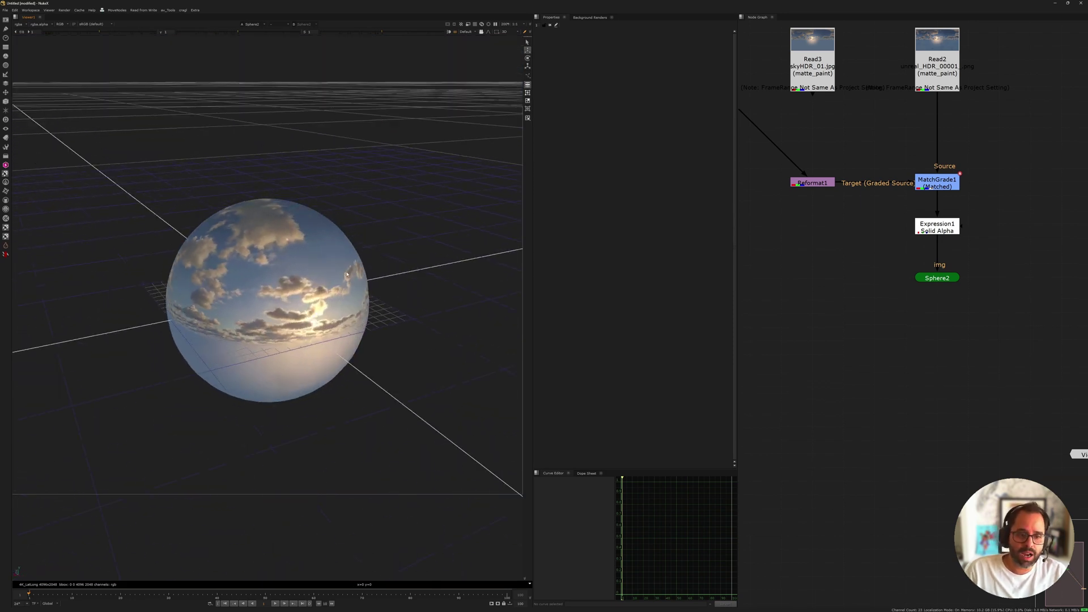
middle_click_drag(787, 259, 804, 276)
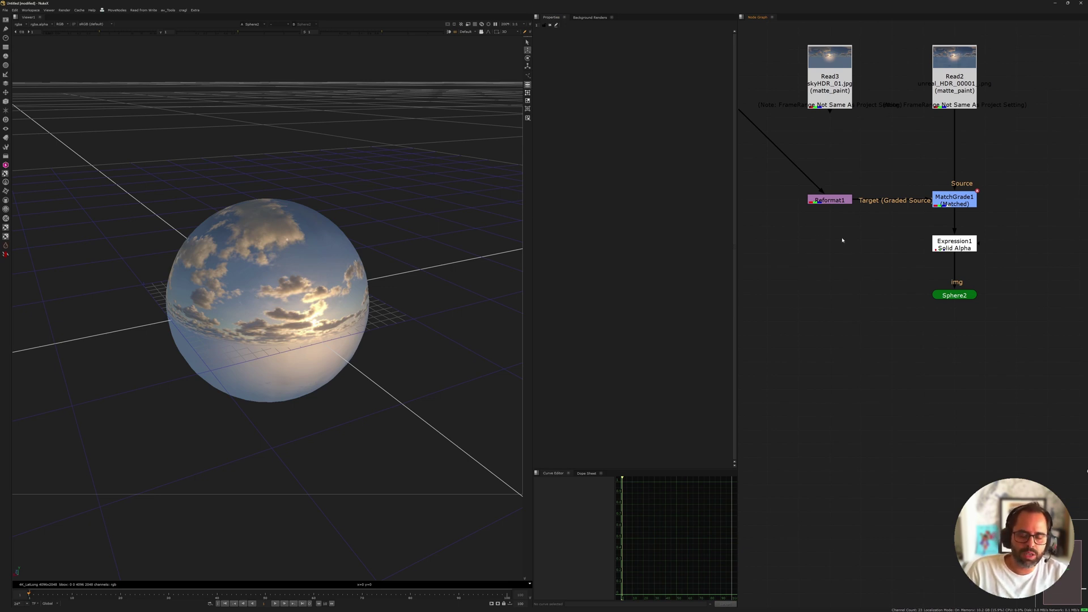
middle_click_drag(838, 134, 872, 165)
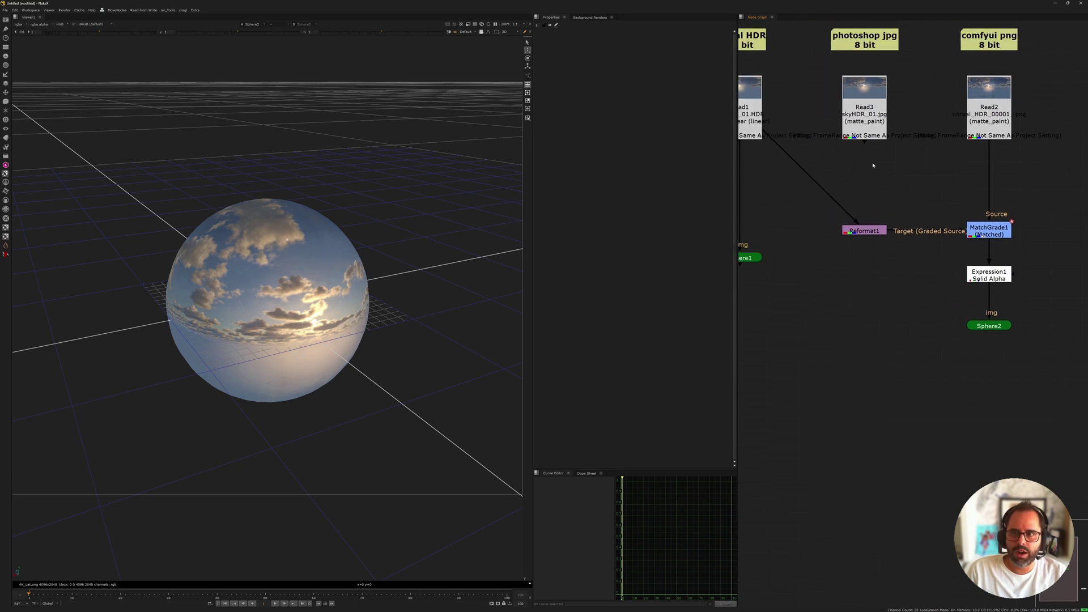